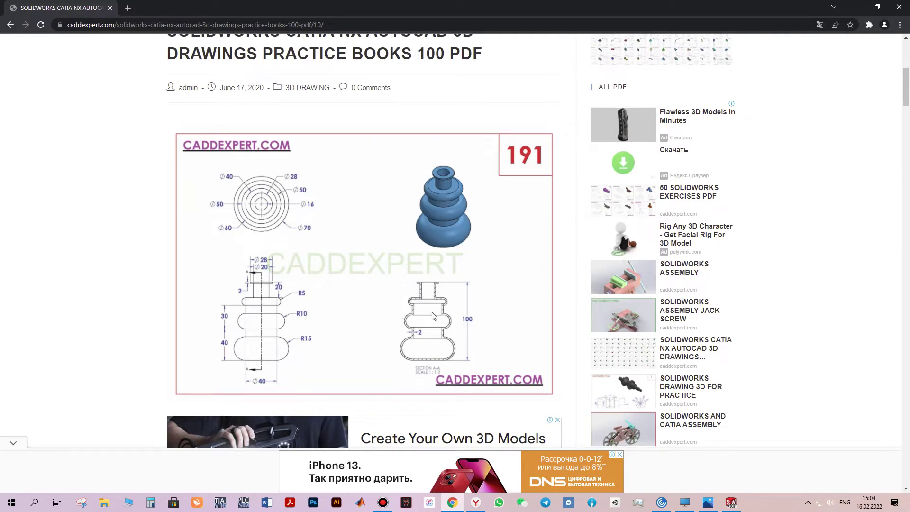
- Switch to SOLIDWORKS and create a new part, continuing with a blank template
click(731, 502)
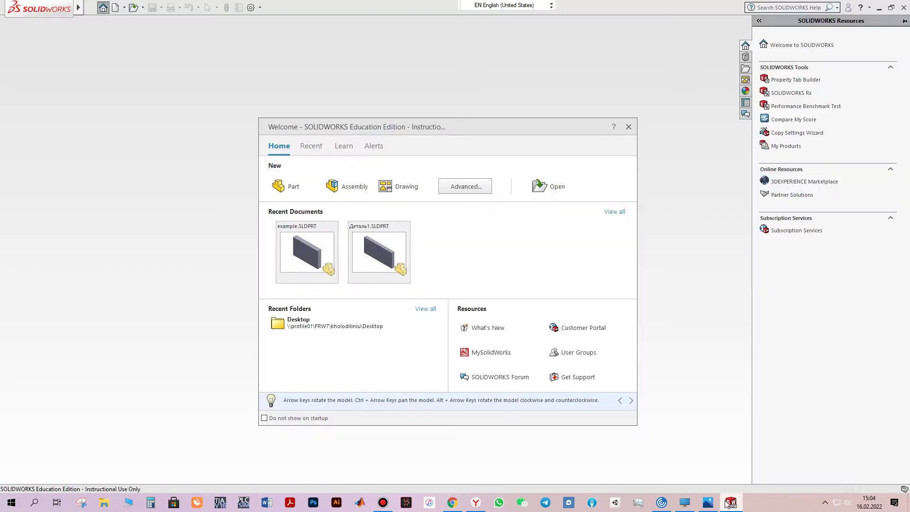
click(293, 188)
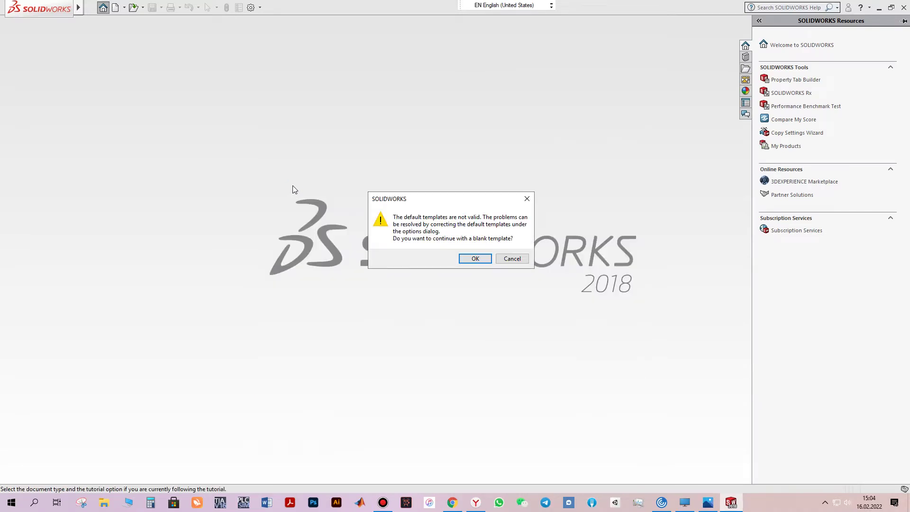
click(486, 264)
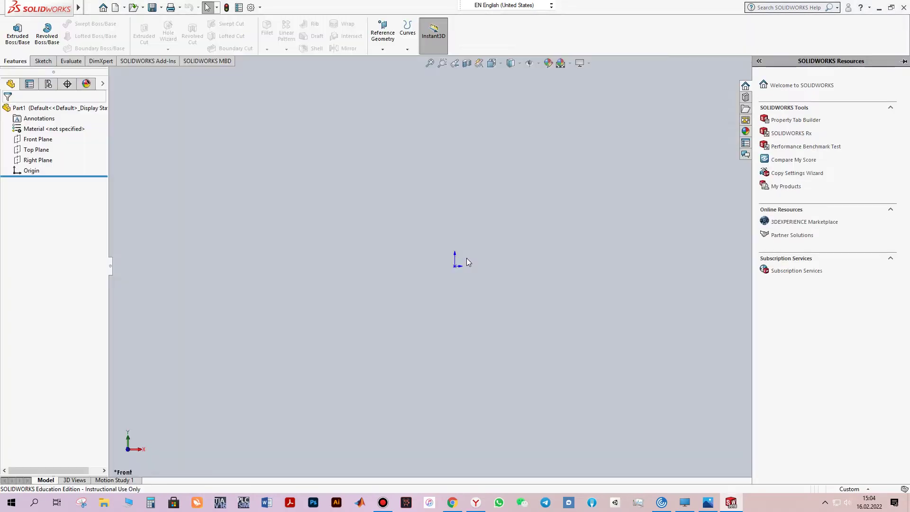
- Start a new sketch on the Front Plane
click(44, 61)
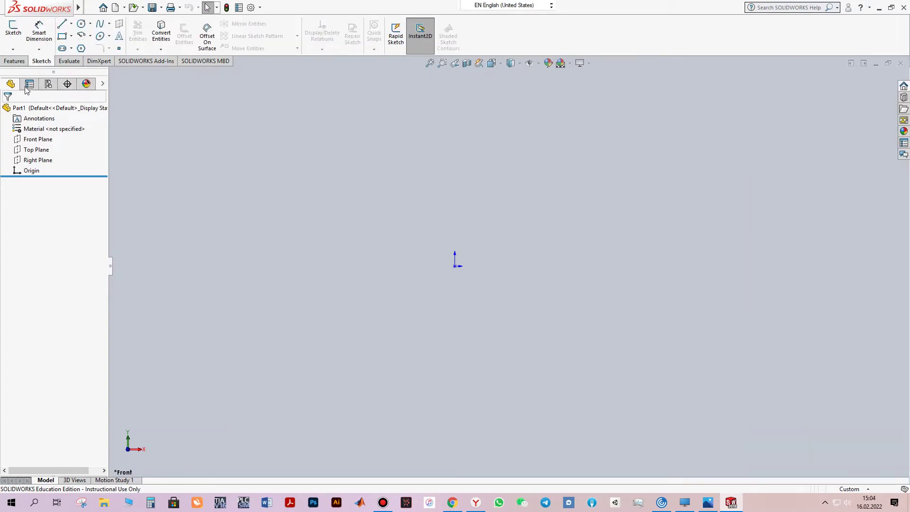
click(13, 29)
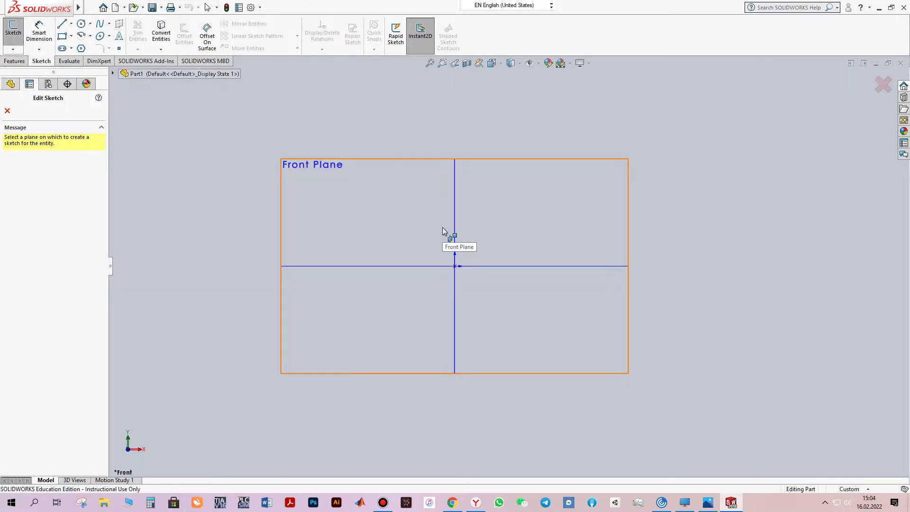
click(442, 226)
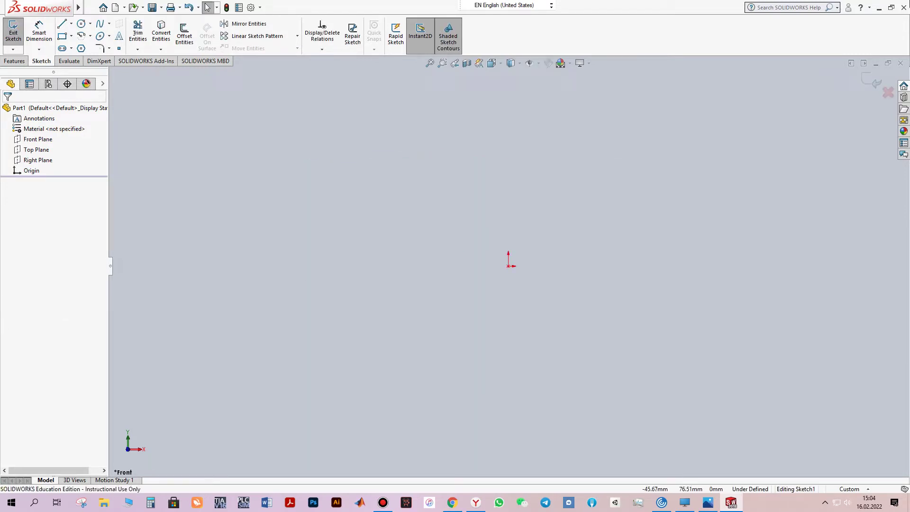
- Arrange the windows so the reference drawing example1.PNG stays visible beside the resized SOLIDWORKS window
click(892, 7)
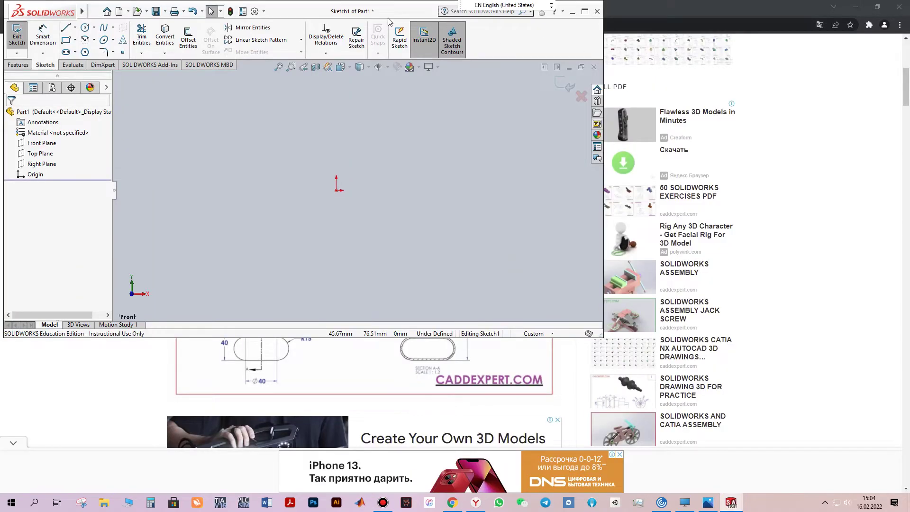
click(860, 6)
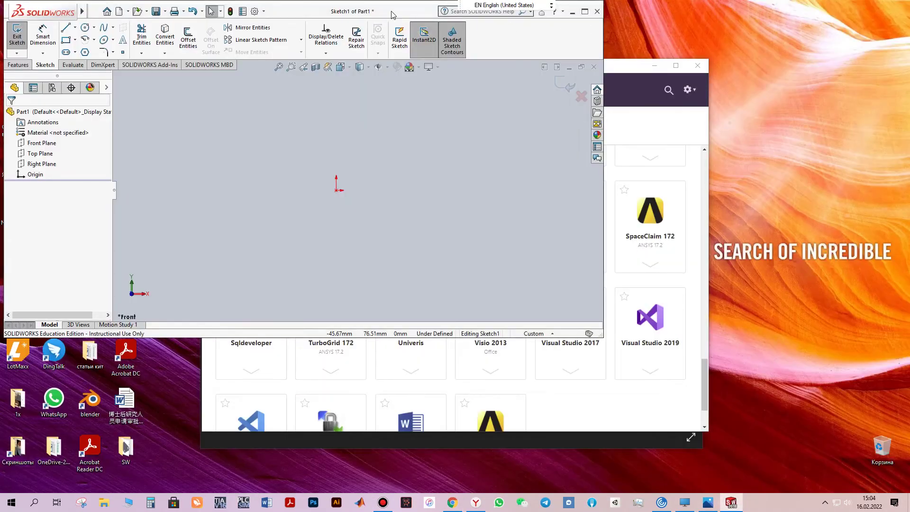
drag(431, 36, 616, 84)
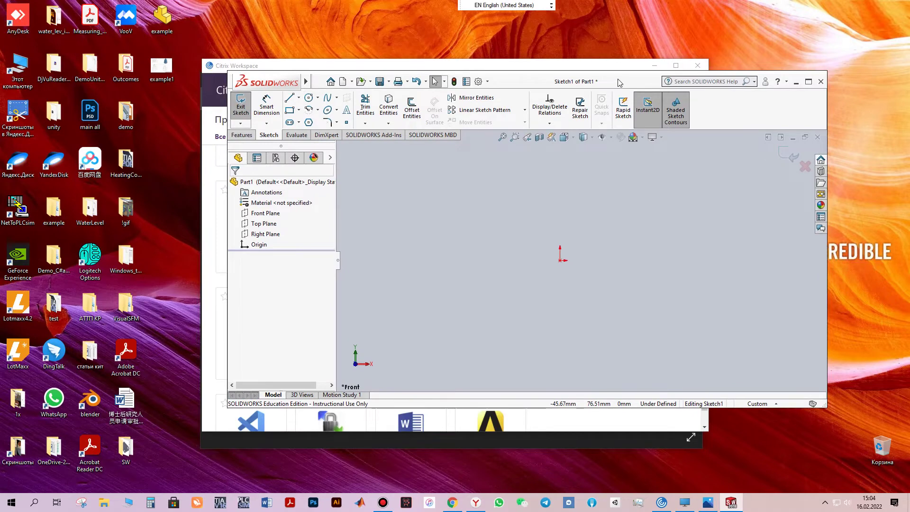
drag(828, 71, 908, 2)
drag(231, 407, 168, 493)
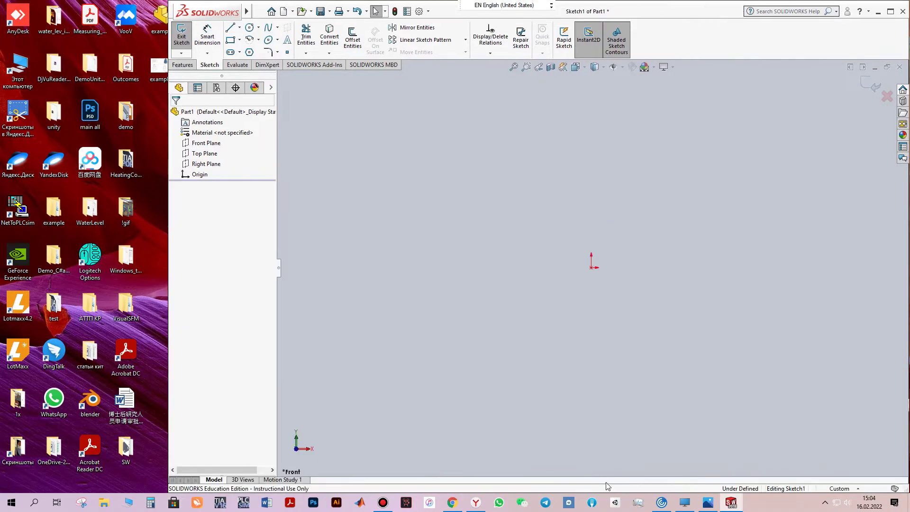
click(685, 503)
drag(445, 84, 213, 135)
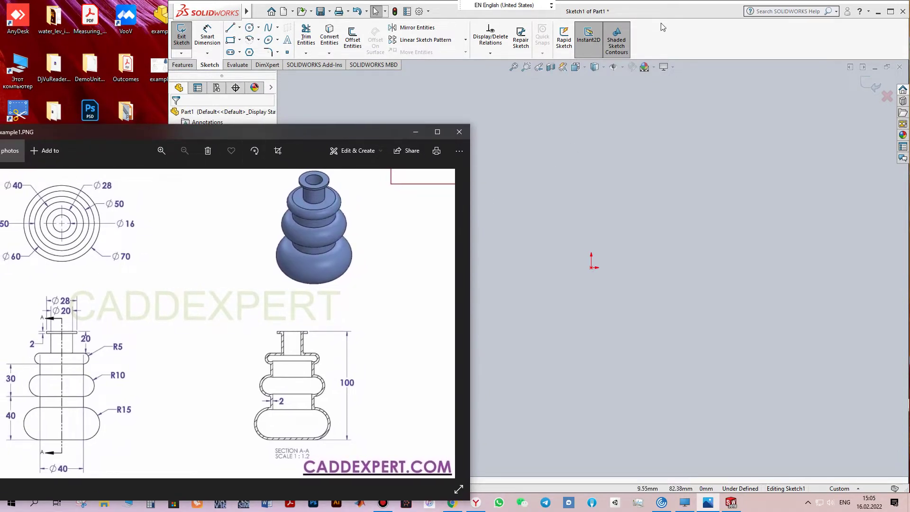
click(669, 8)
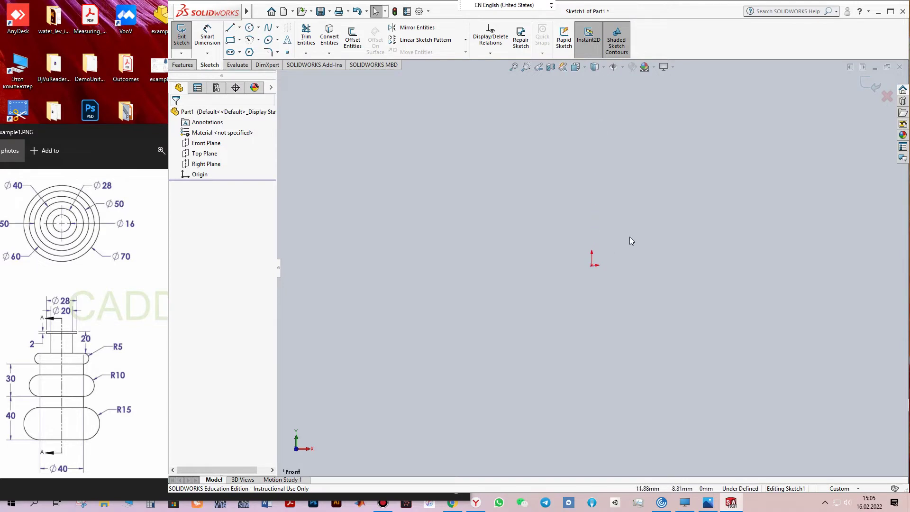
- Sketch a vertical centerline about 130 mm long through the origin, extending both above and below it
click(239, 28)
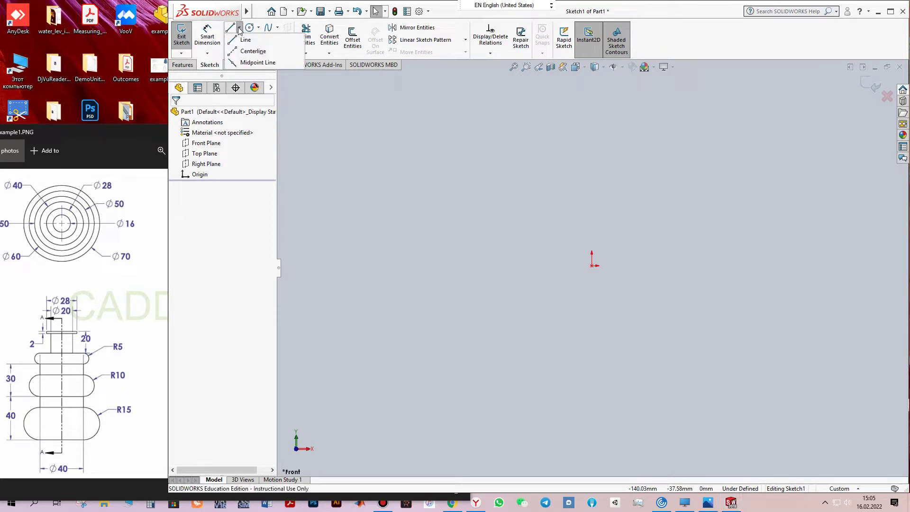
click(253, 52)
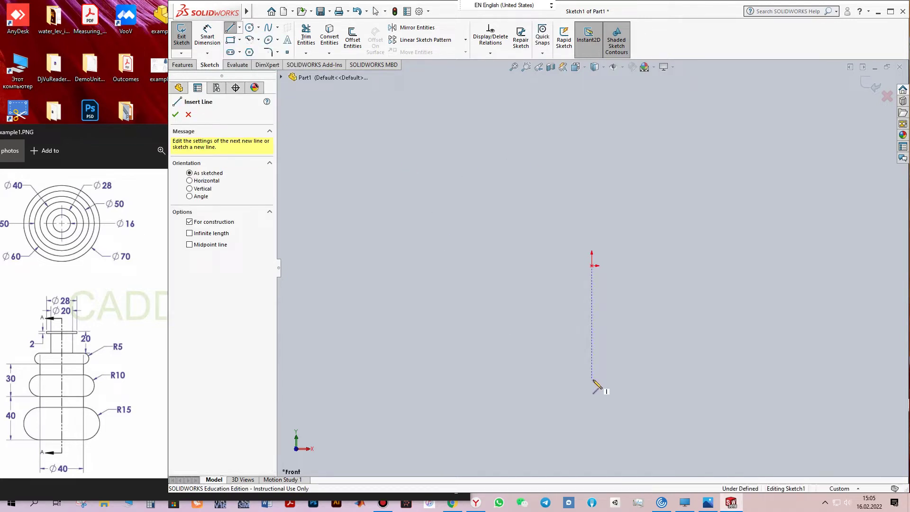
click(592, 380)
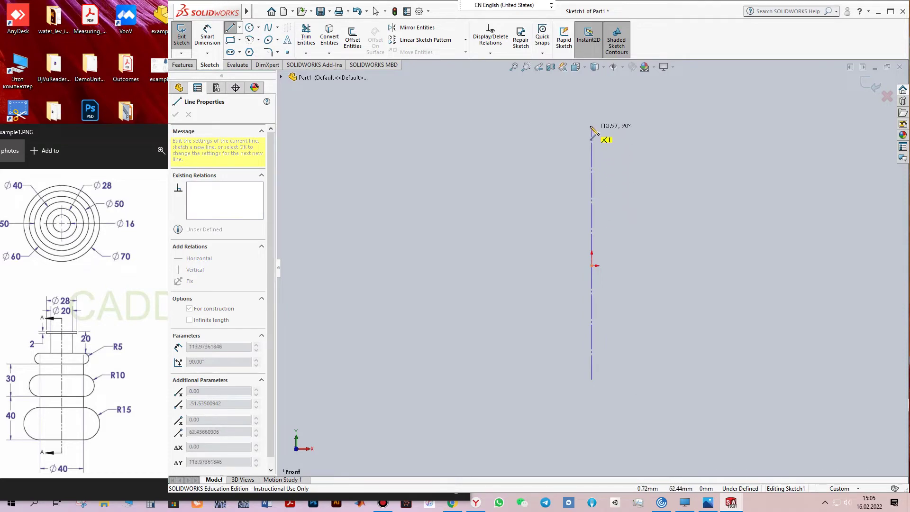
click(592, 93)
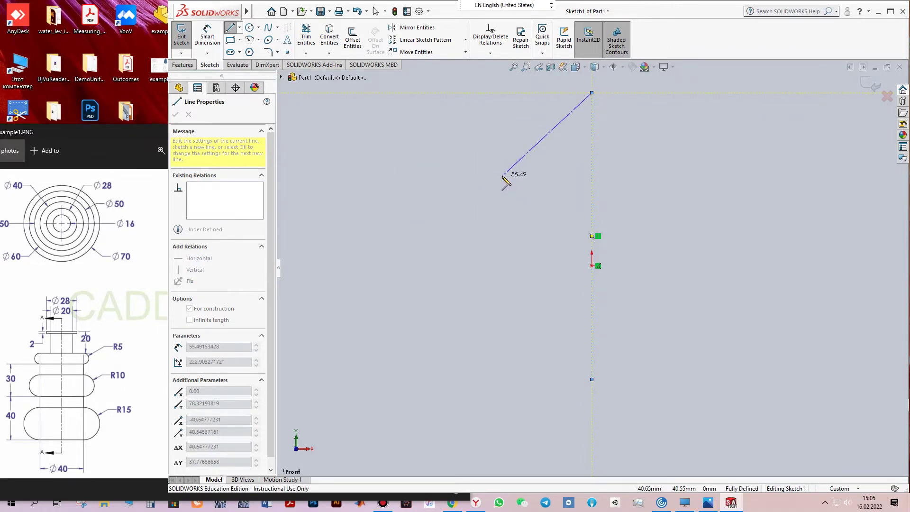
key(Escape)
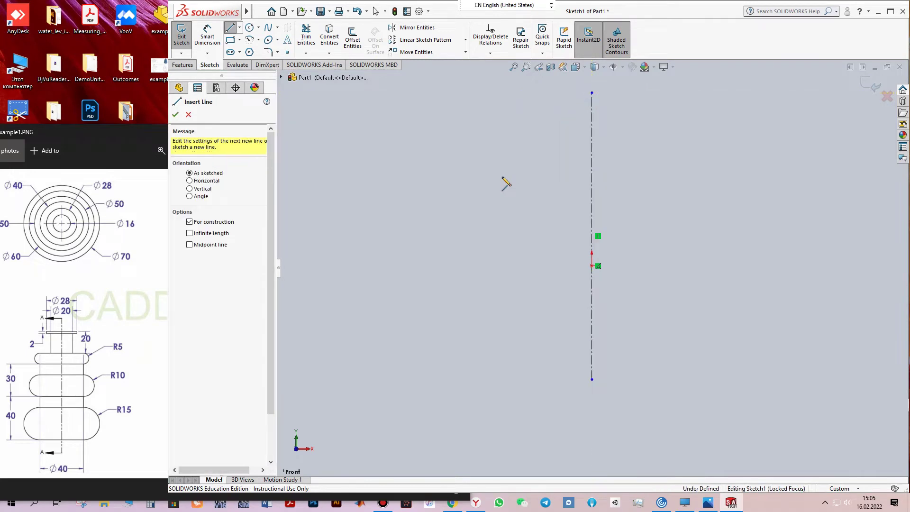
key(Escape)
click(437, 172)
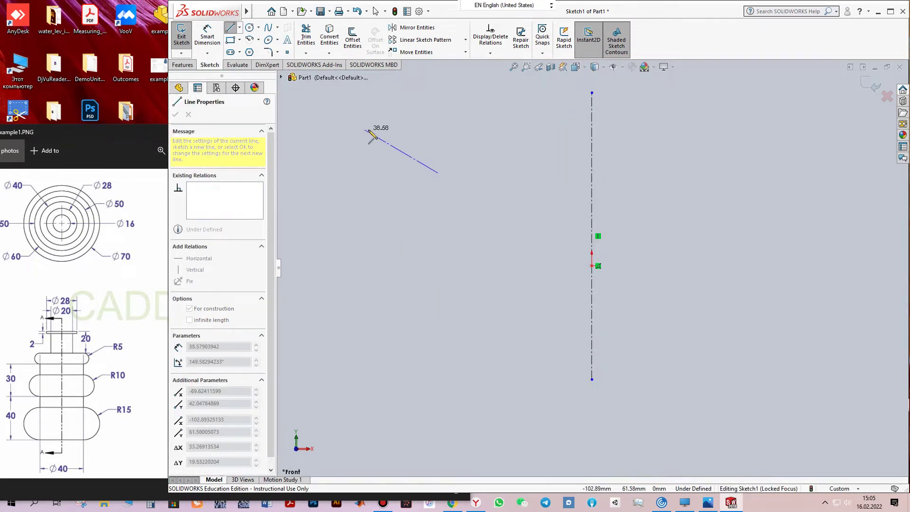
key(Escape)
key(Escape)
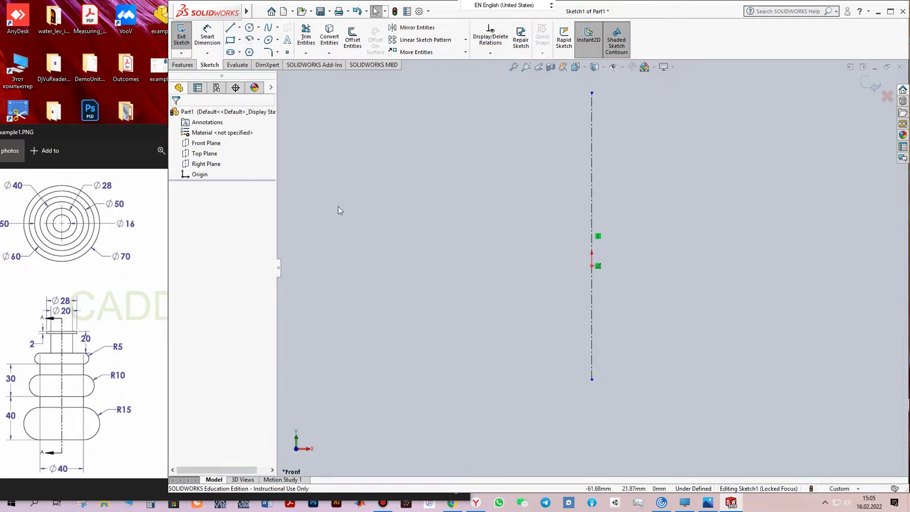
- Set the document units to MMGS (millimeter, gram, second), then rebuild the part and leave the sketch
click(127, 143)
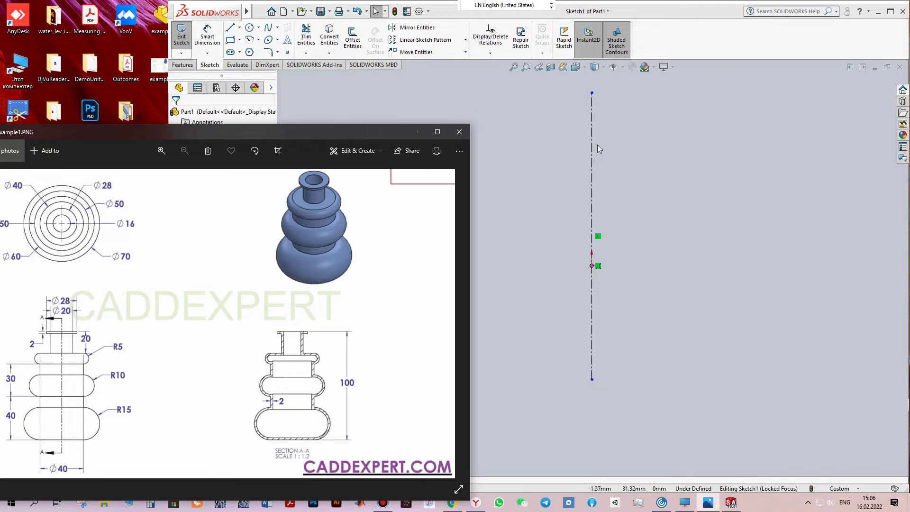
click(621, 415)
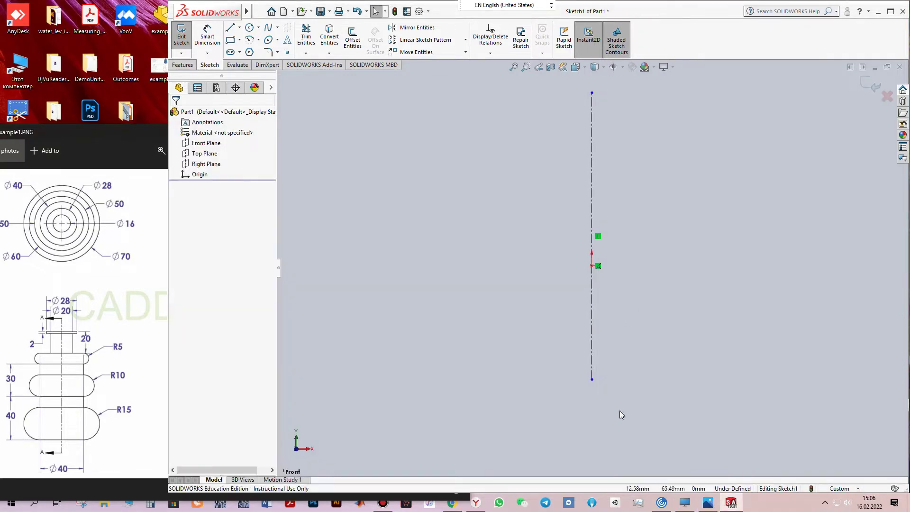
click(859, 490)
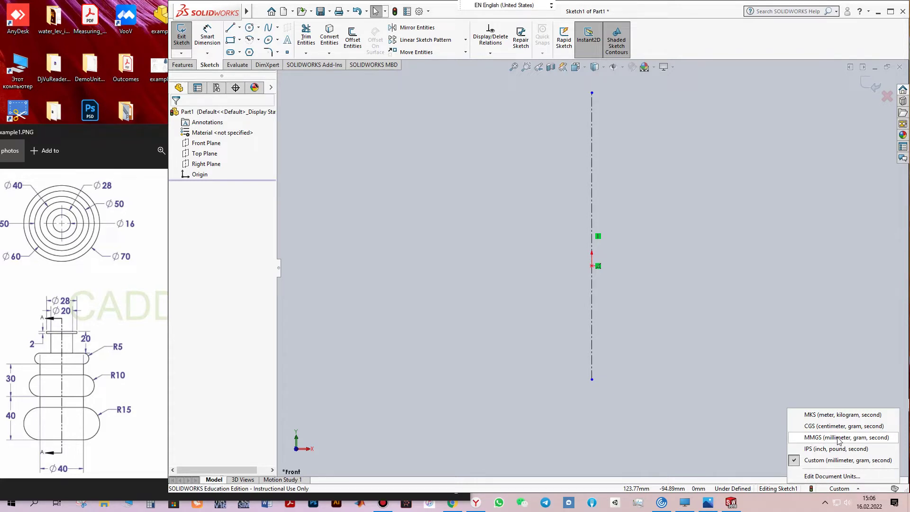
click(807, 439)
key(ctrl+b)
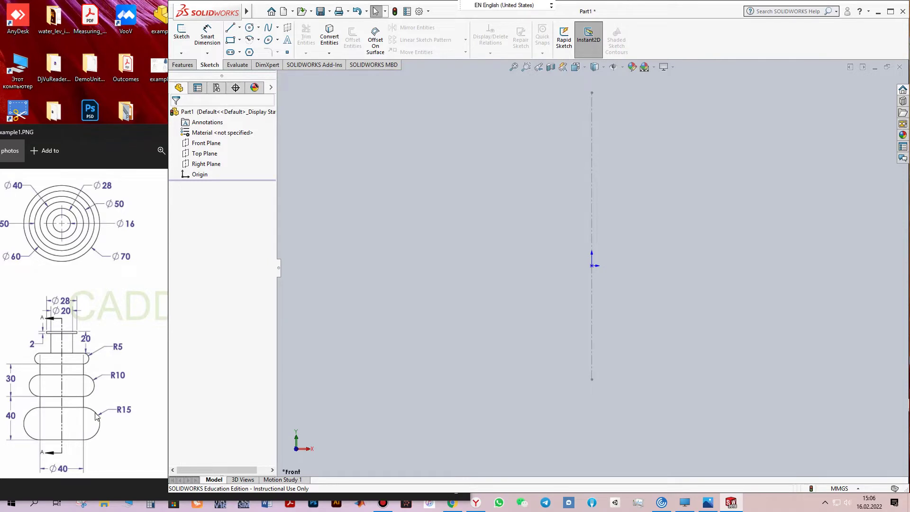
click(240, 53)
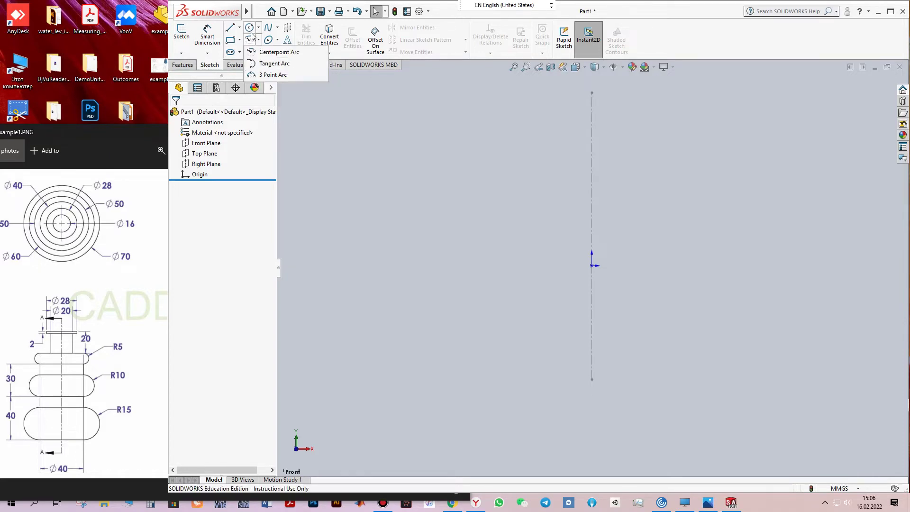
mouse_move(258, 28)
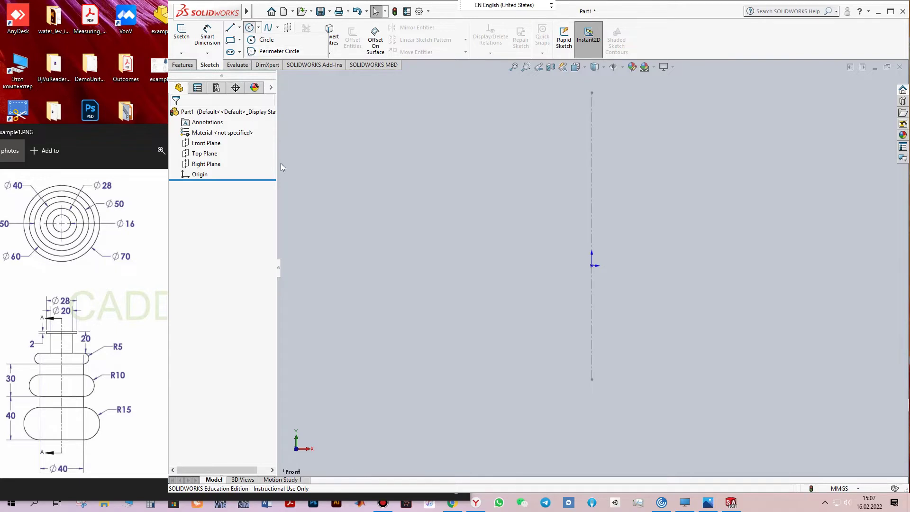
click(358, 123)
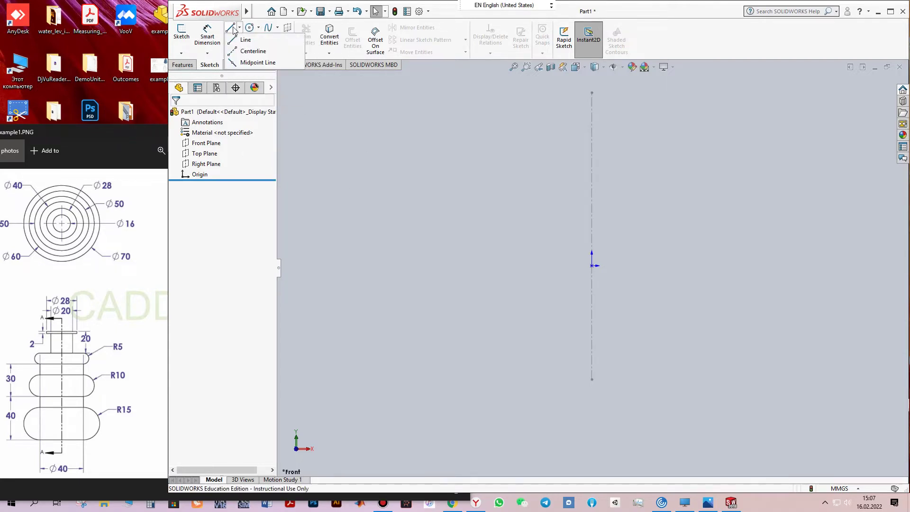
- Add a horizontal centerpoint straight slot to the centerline's sketch, centered on it below the origin, about 58.6 mm between arc centers and 27 mm wide
click(240, 52)
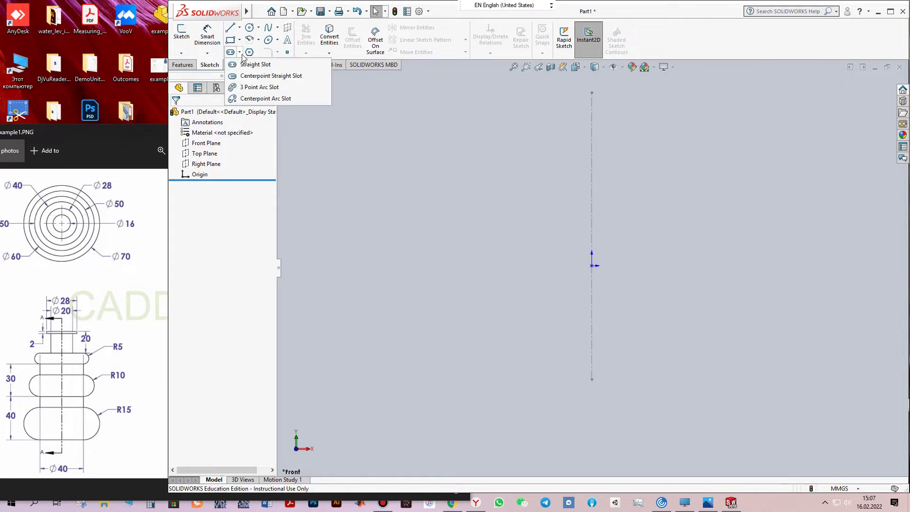
click(270, 76)
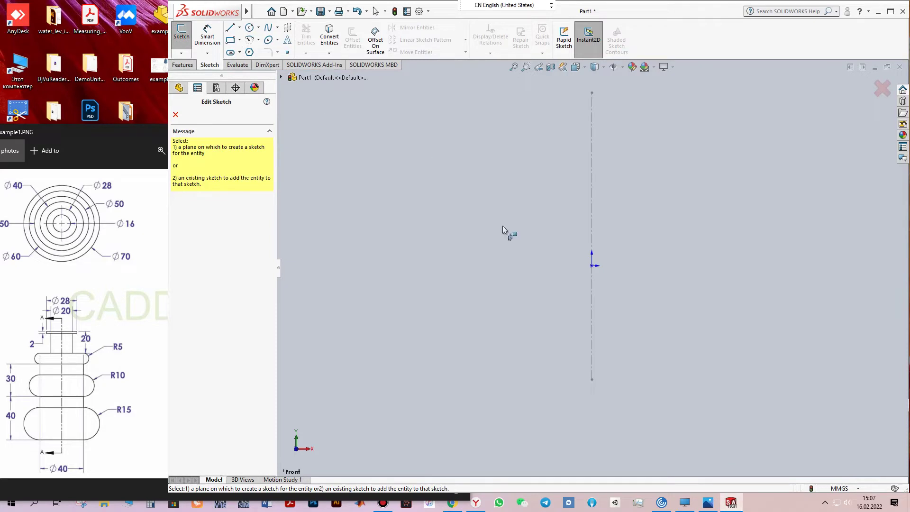
click(592, 313)
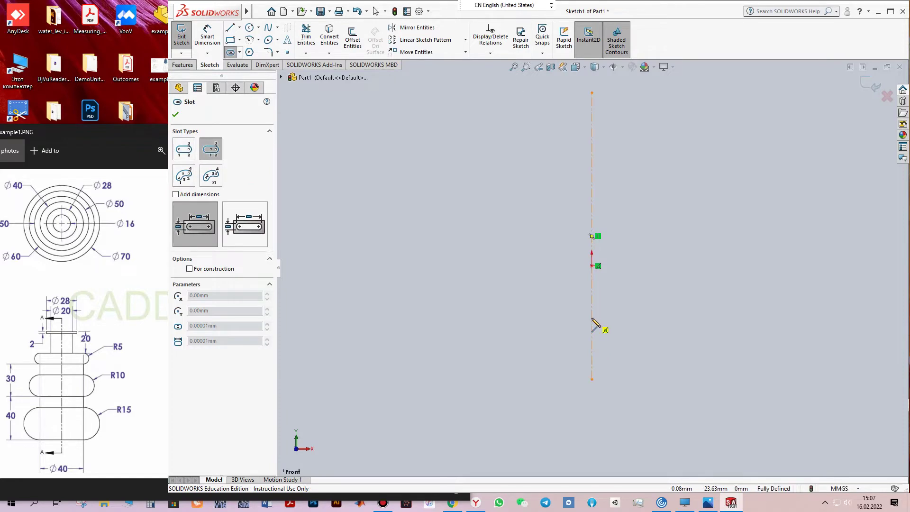
click(592, 318)
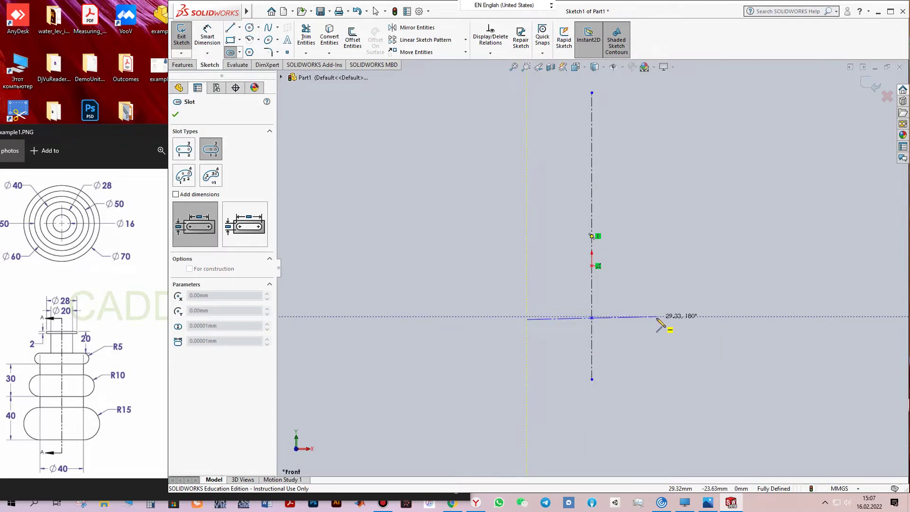
click(657, 318)
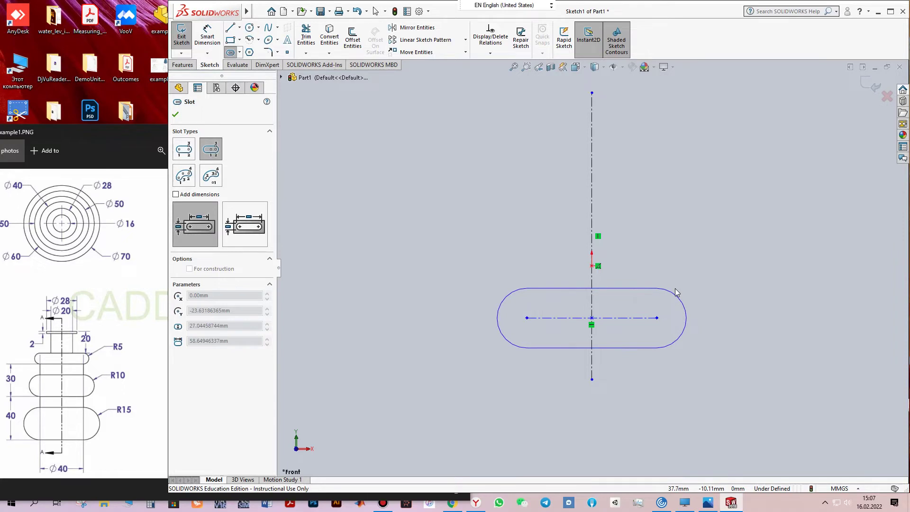
click(675, 291)
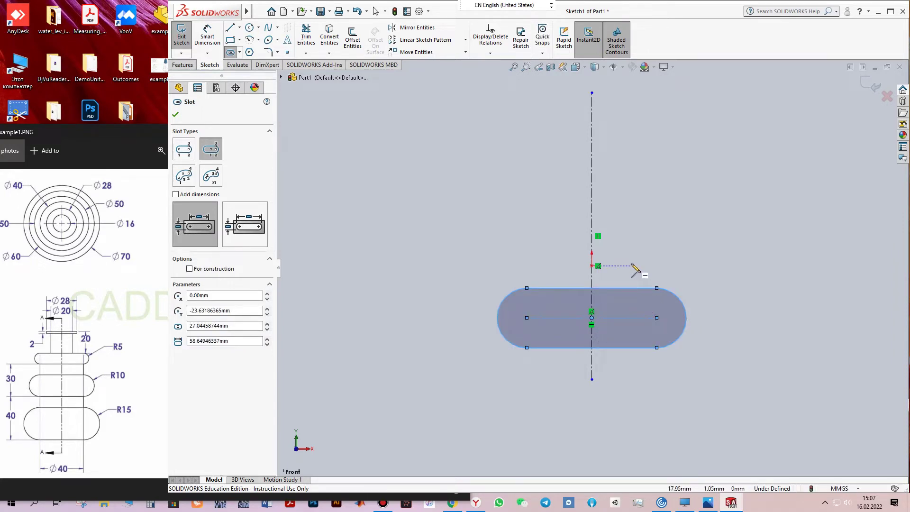
key(XF86AudioMute)
key(Escape)
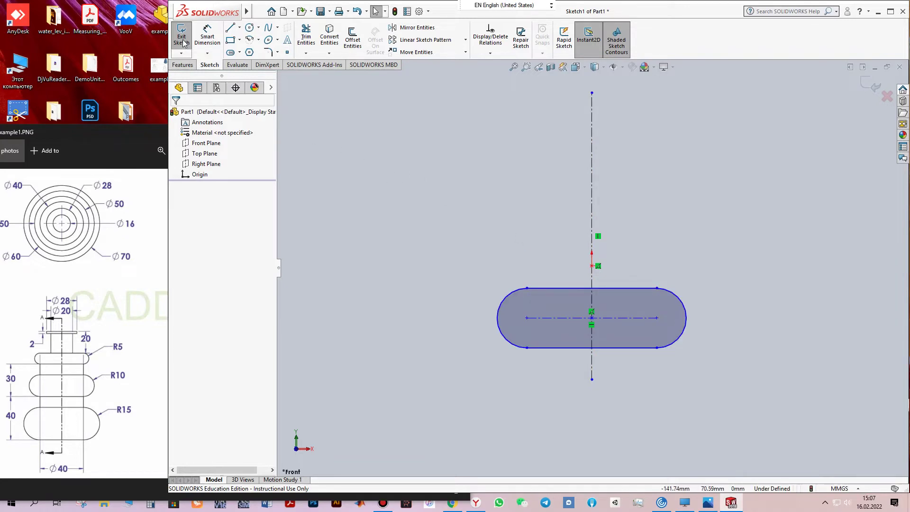
- Dimension the end arc of the slot below the origin with a 15 mm radius
click(201, 32)
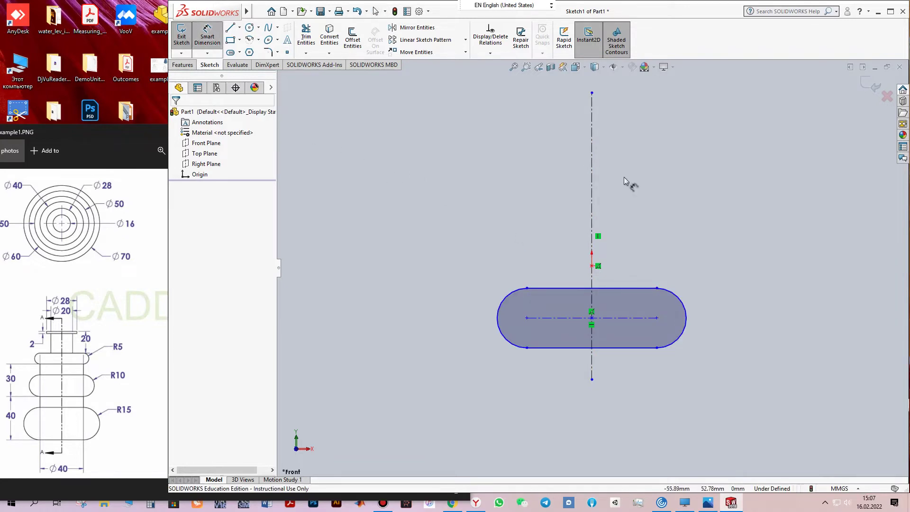
click(681, 302)
click(720, 300)
text(15)
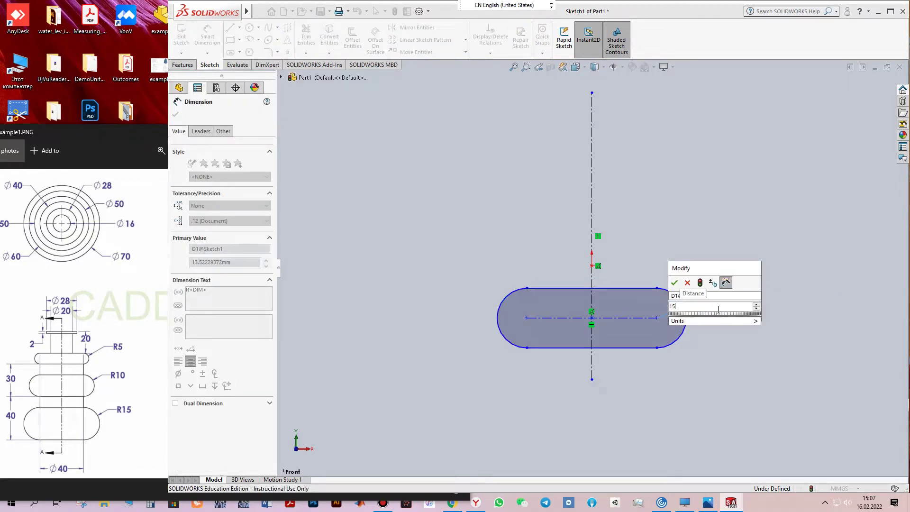
key(Return)
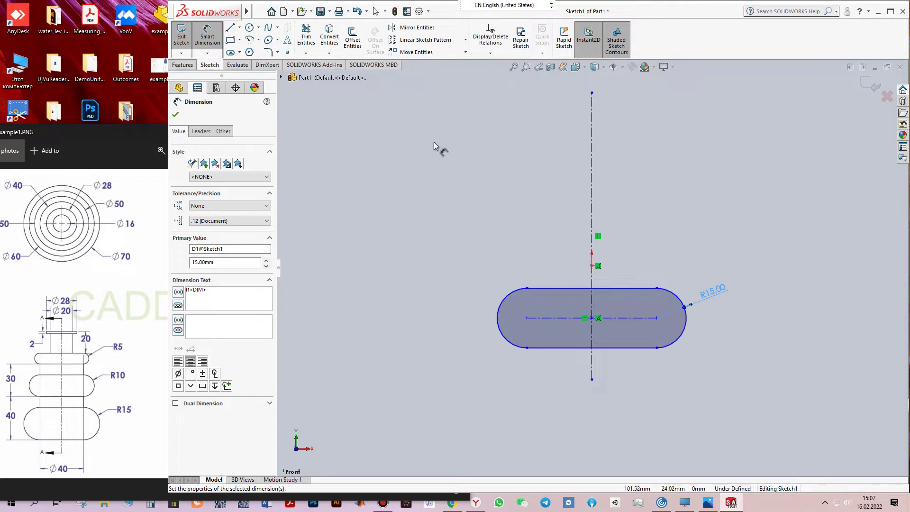
- Sketch a second horizontal centerpoint slot on the centerline about 16.6 mm above the origin, about 70.8 mm between arc centers and 19.5 mm wide
click(230, 53)
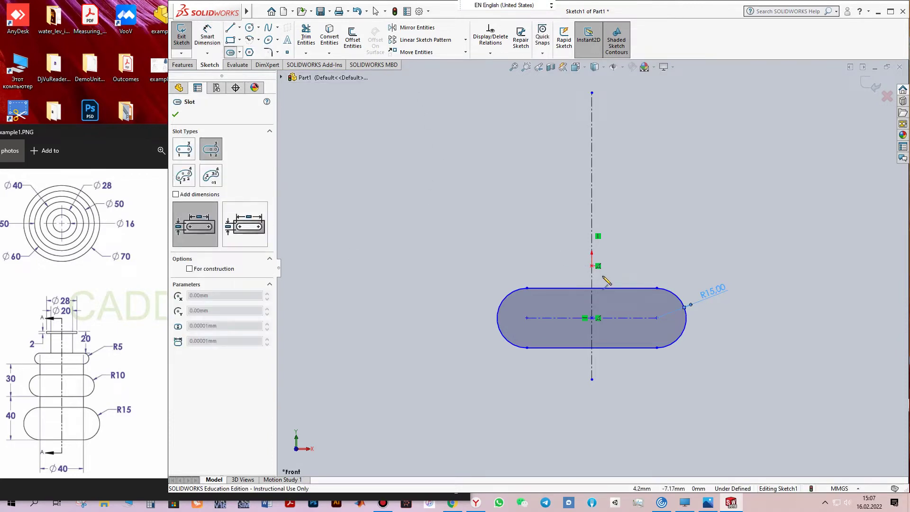
click(591, 233)
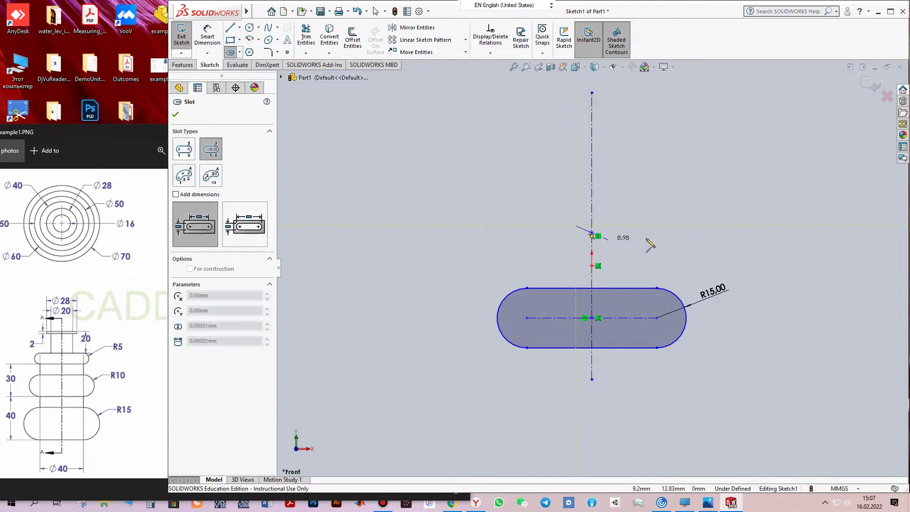
click(663, 233)
click(691, 257)
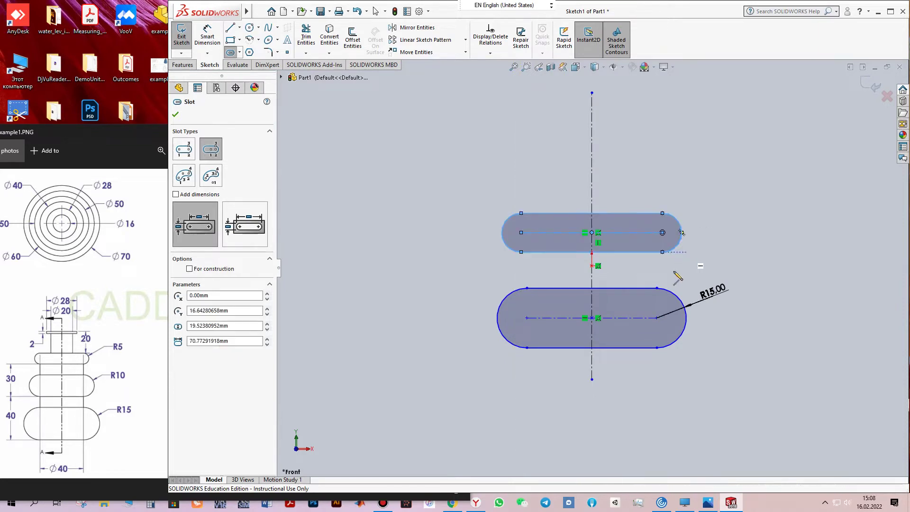
- Sketch a third horizontal centerpoint slot on the centerline about 54.7 mm above the origin, about 70.8 mm between arc centers and 17.1 mm wide
click(592, 156)
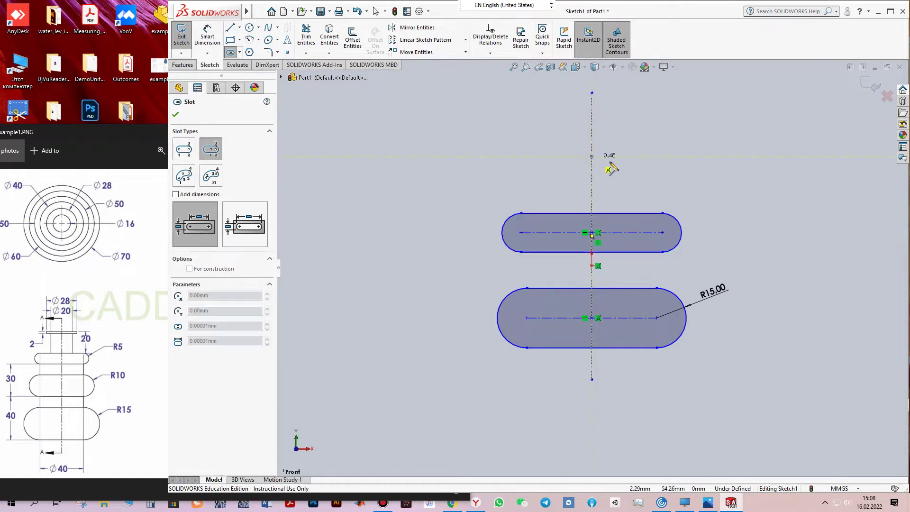
click(663, 157)
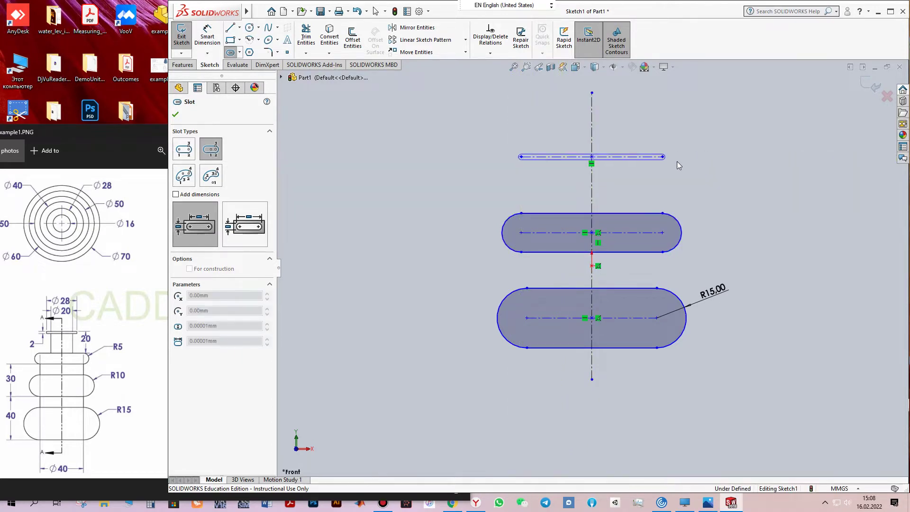
click(704, 174)
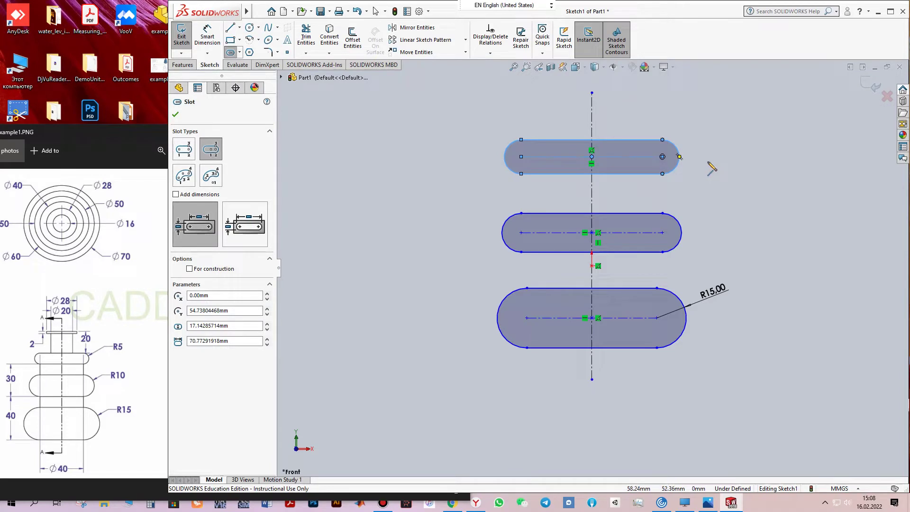
key(Escape)
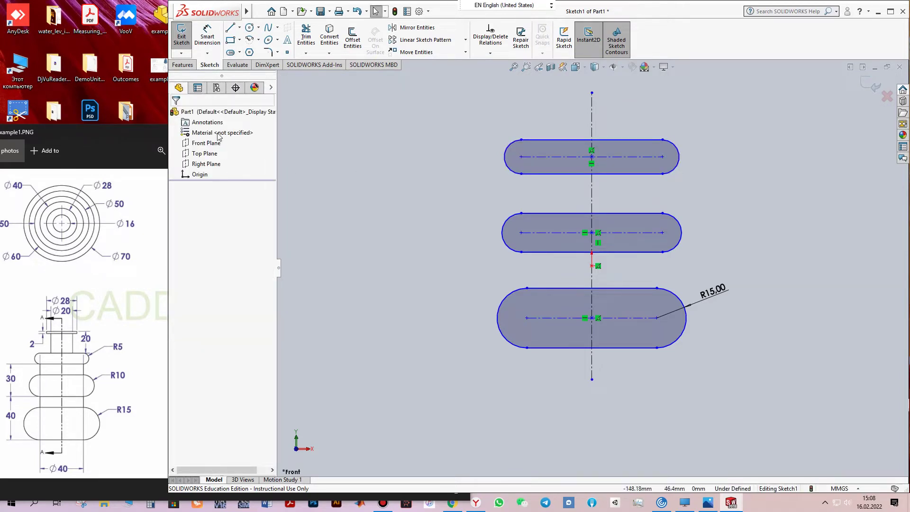
- Dimension the end arc of the middle slot with a 10 mm radius
click(207, 37)
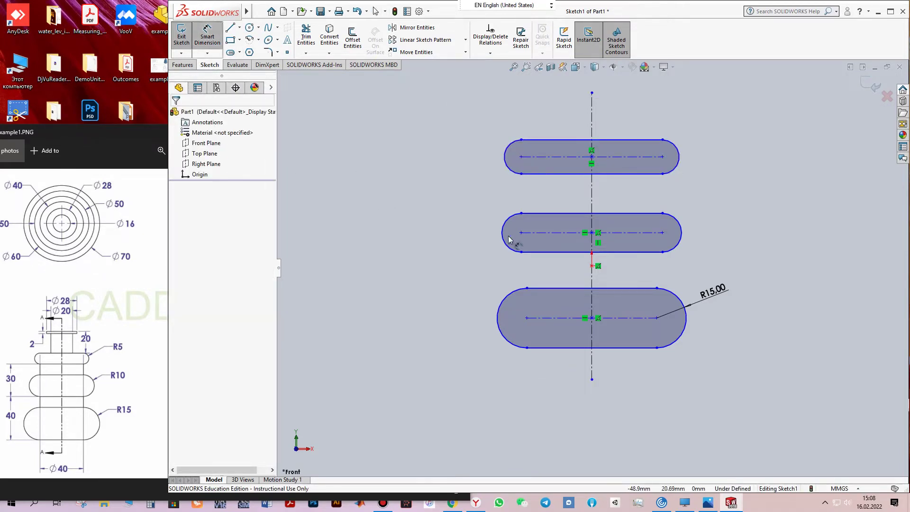
click(684, 234)
click(721, 214)
text(10)
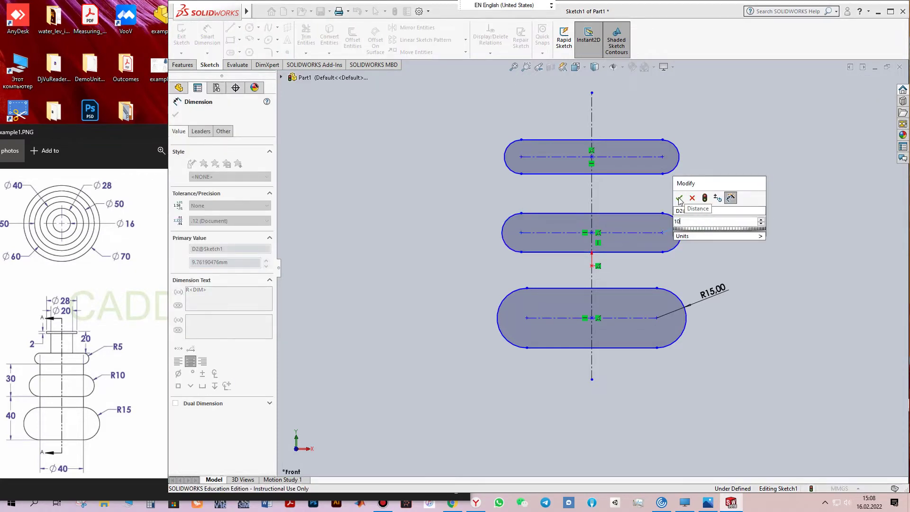
click(680, 198)
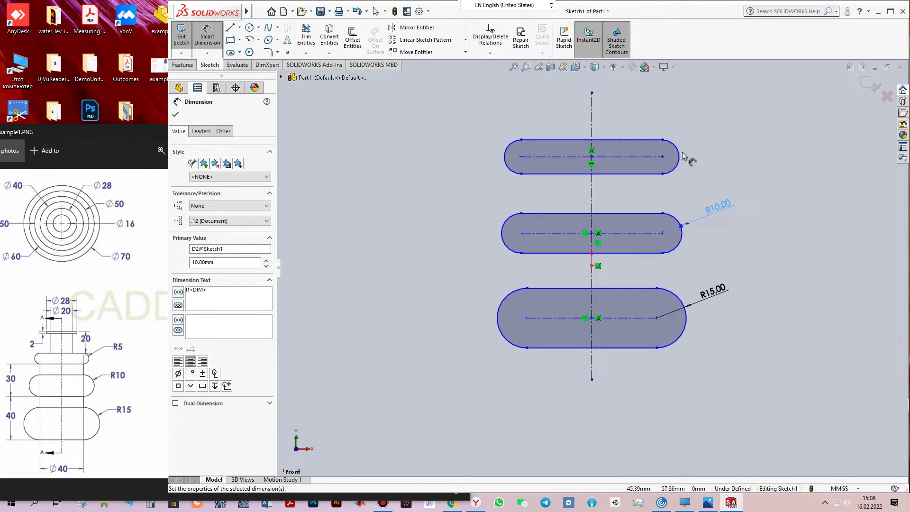
- Dimension the end arc of the uppermost slot with a 5 mm radius
click(680, 157)
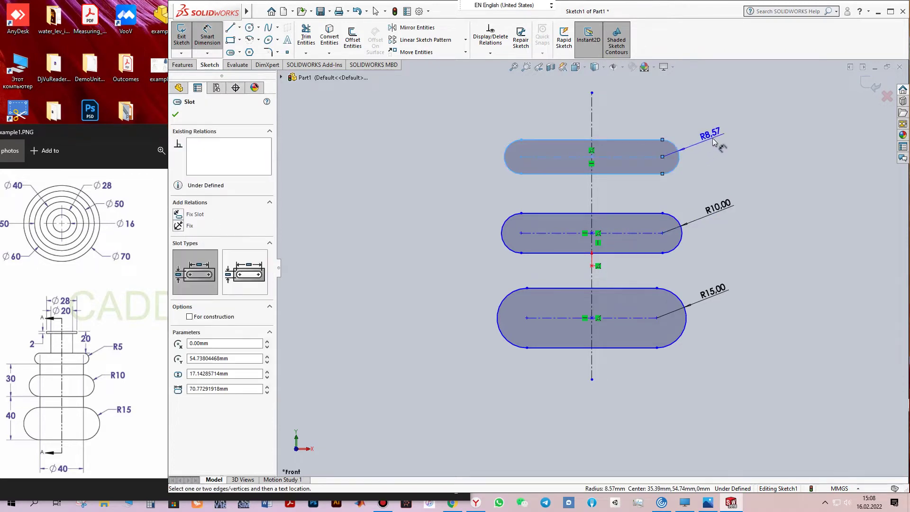
click(713, 138)
text(5)
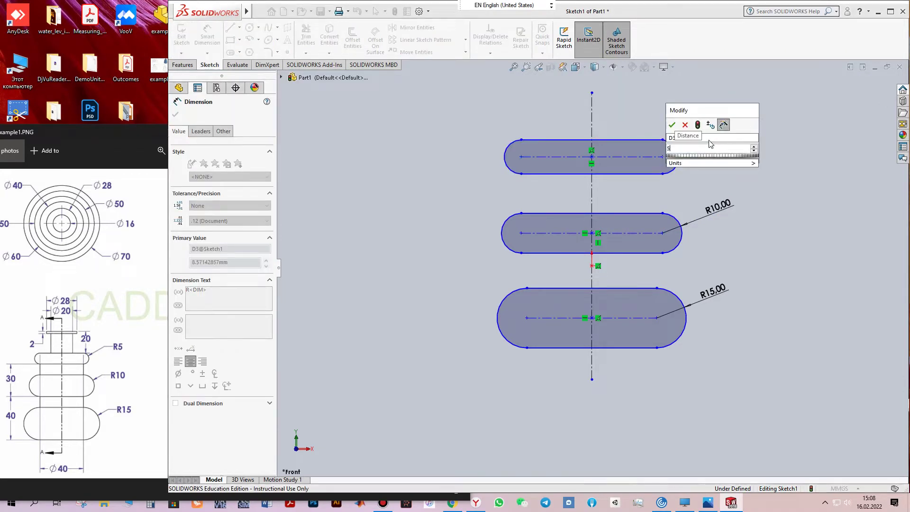
key(Return)
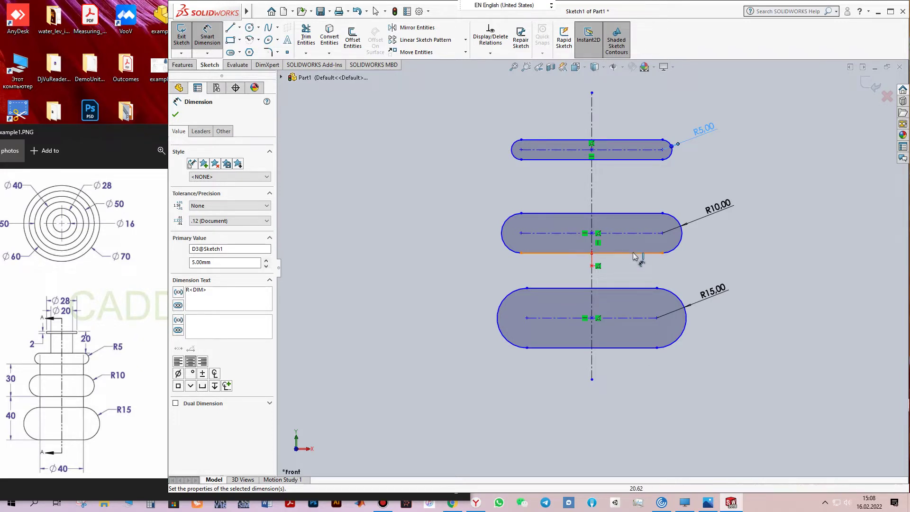
- Dimension the vertical distance between the lower edges of the bottom and middle slots as 40 mm
click(641, 351)
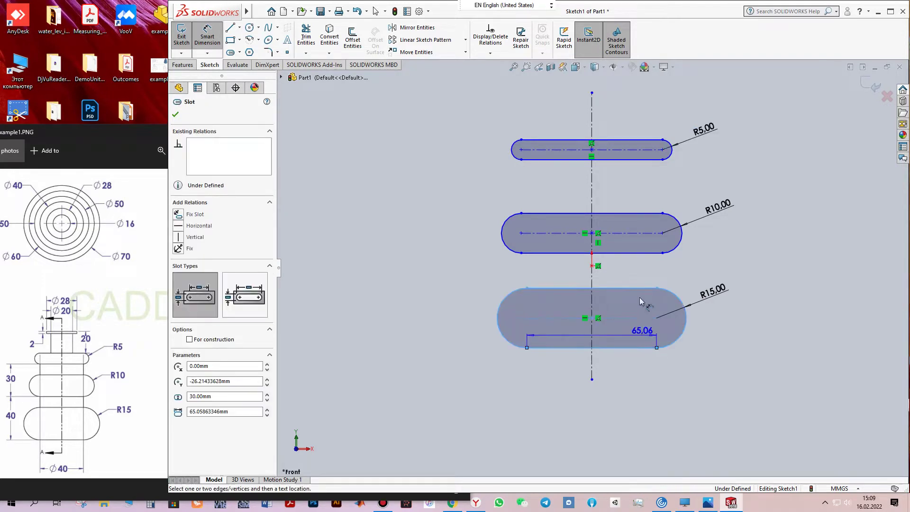
click(636, 254)
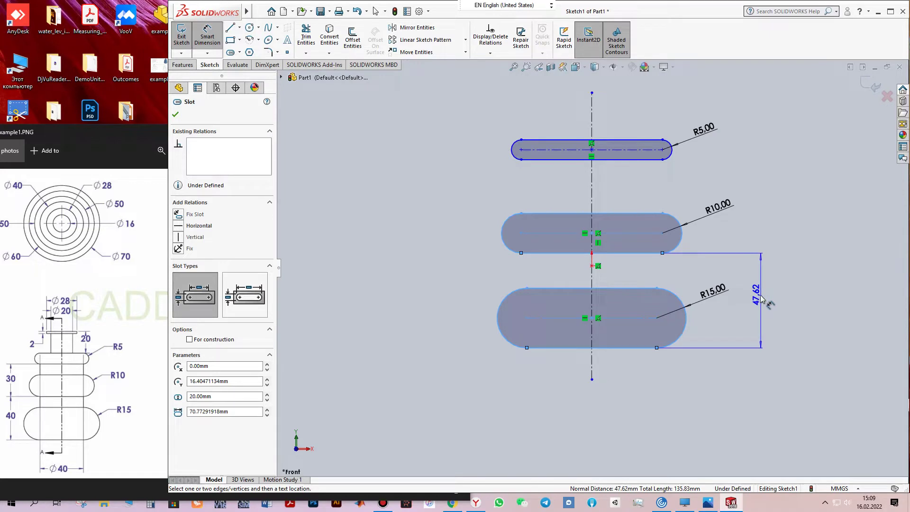
click(763, 300)
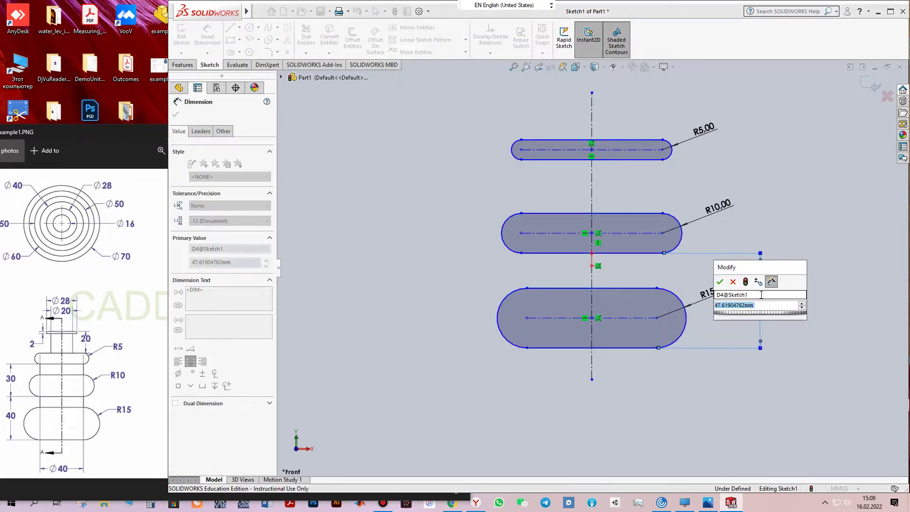
text(40)
click(720, 281)
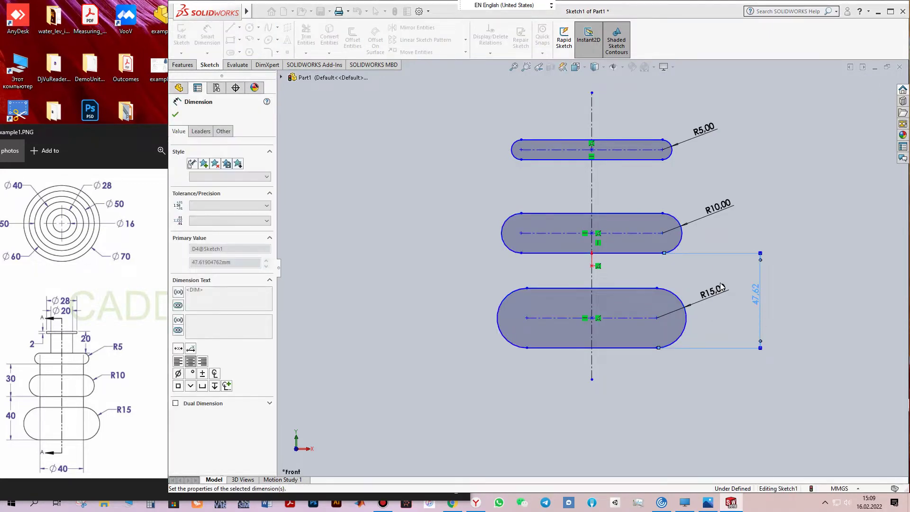
- Dimension the vertical distance between the lower edges of the middle and top slots as 30 mm
click(645, 272)
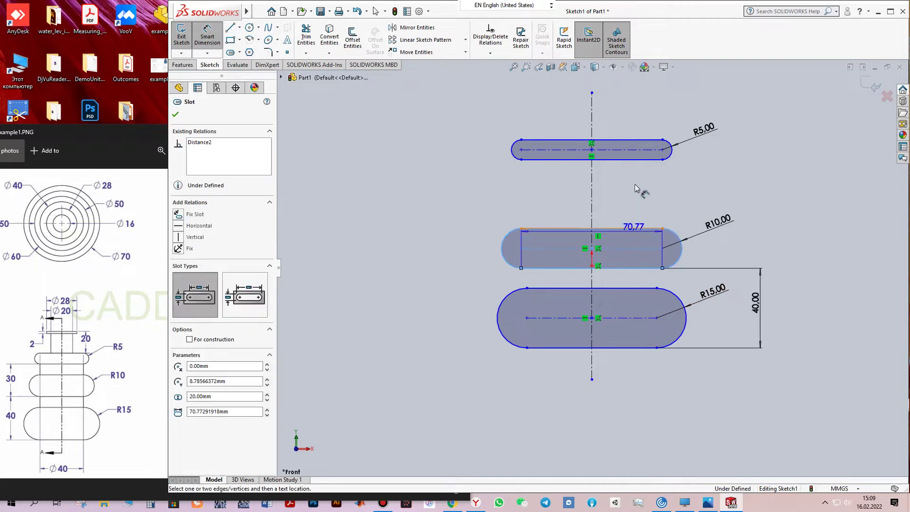
click(761, 218)
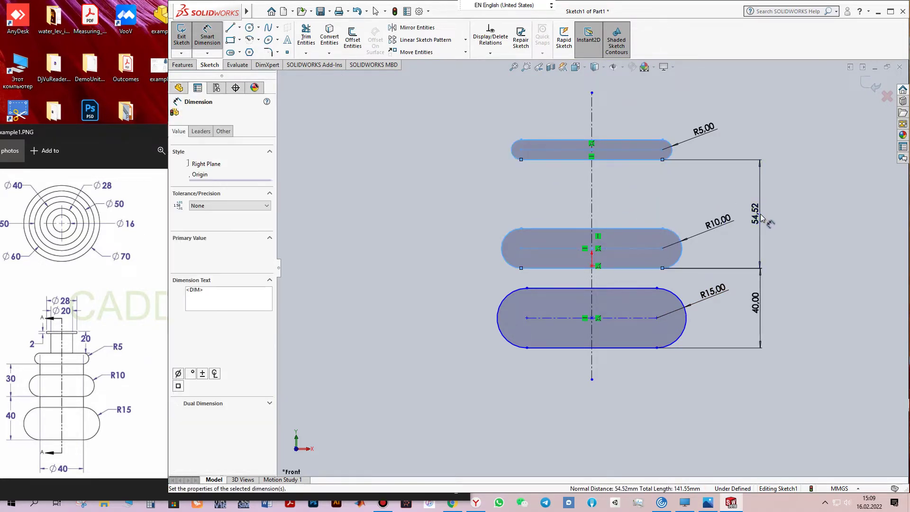
text(30)
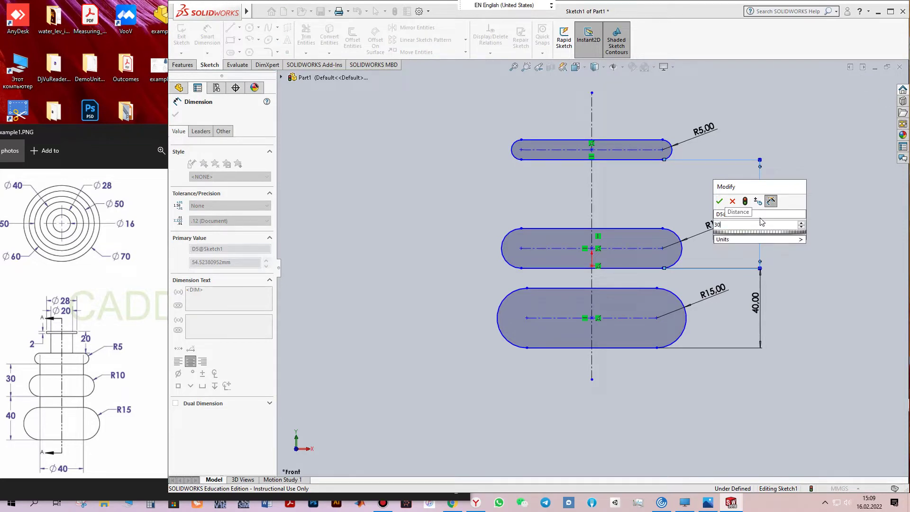
key(Return)
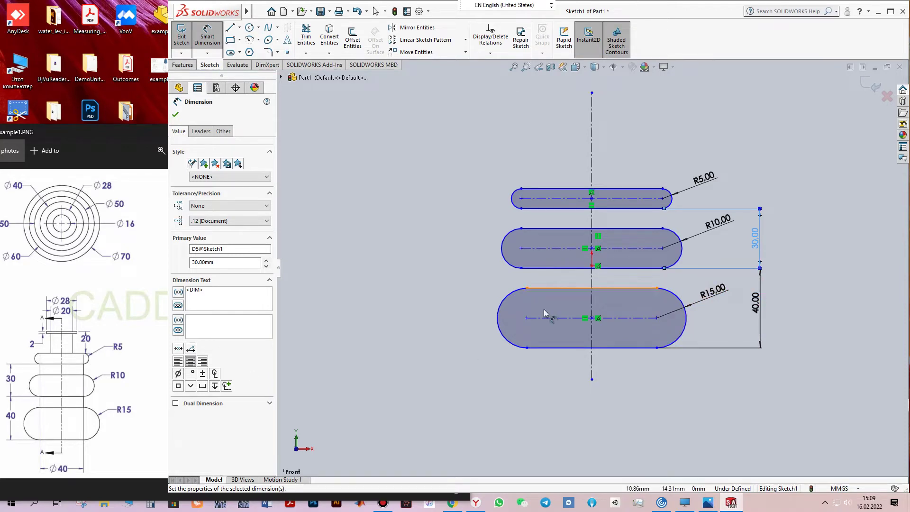
- Dimension the bottom slot's overall width between its outermost arc points as 70 mm, and move that dimension further below the sketch
click(497, 319)
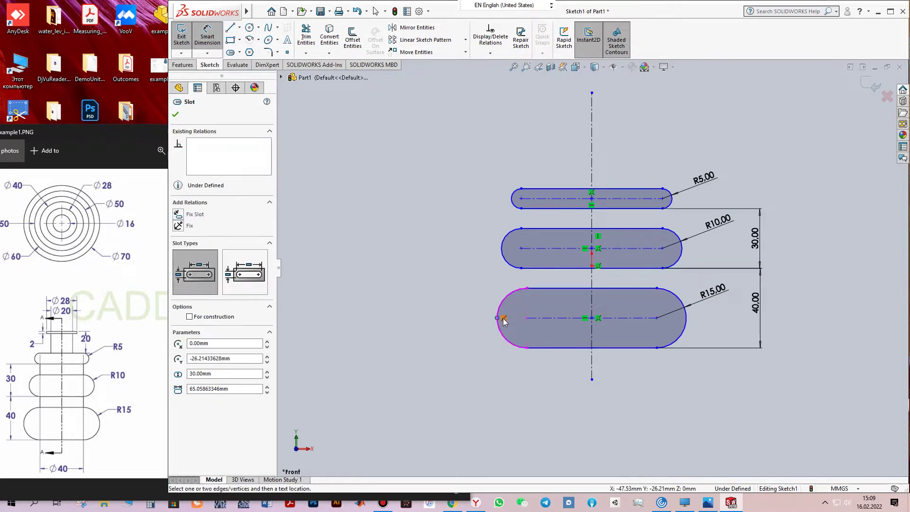
click(687, 319)
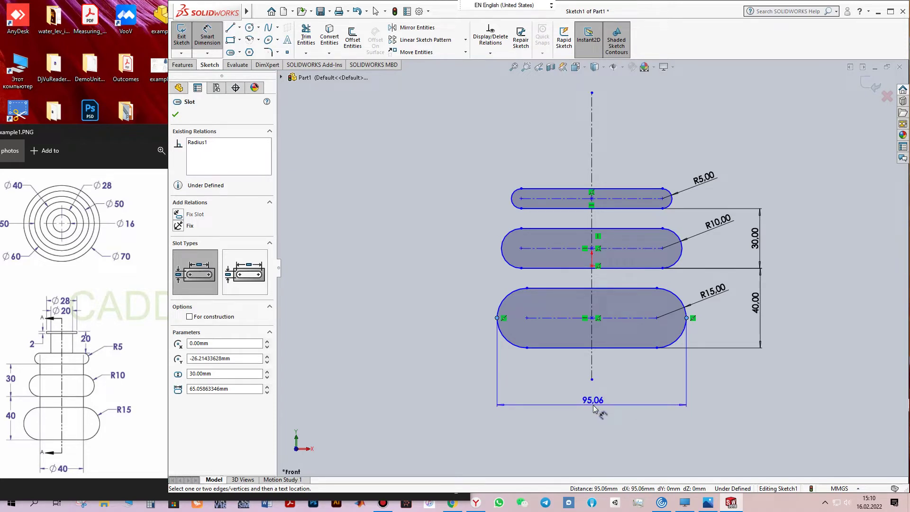
click(597, 404)
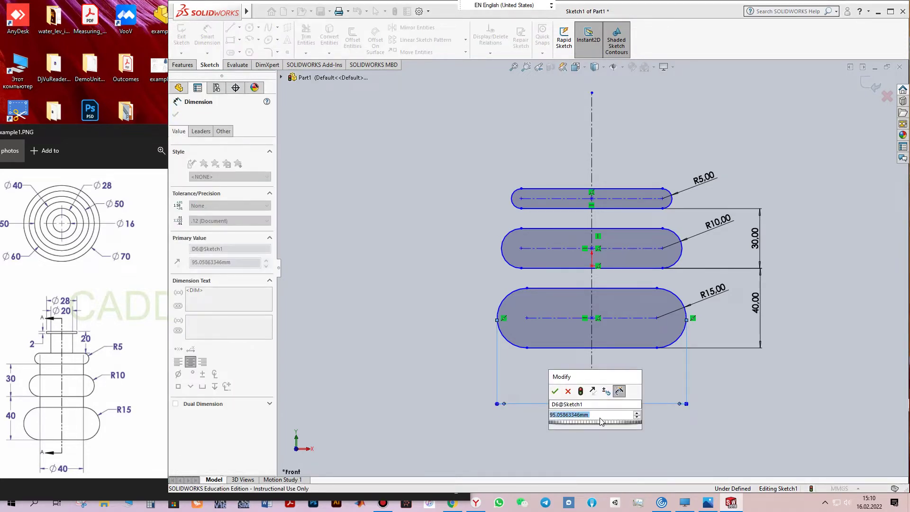
text(70)
key(Return)
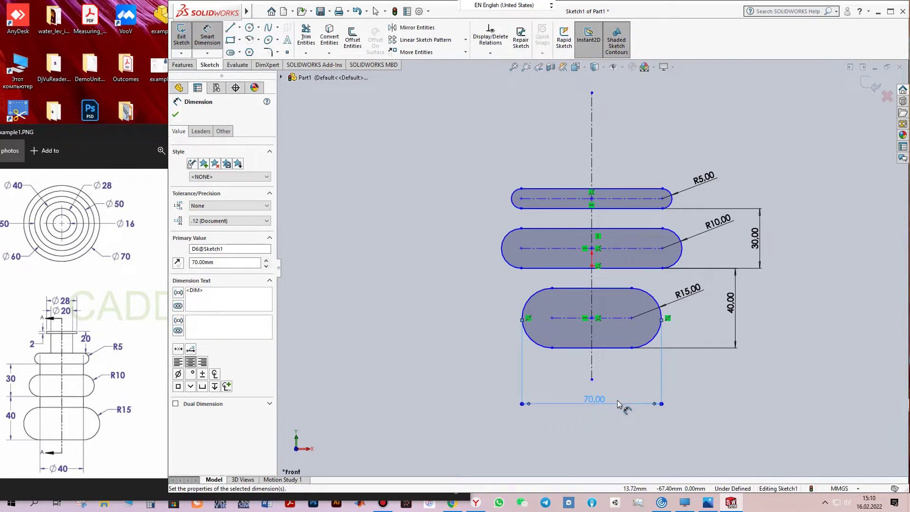
drag(599, 403, 603, 464)
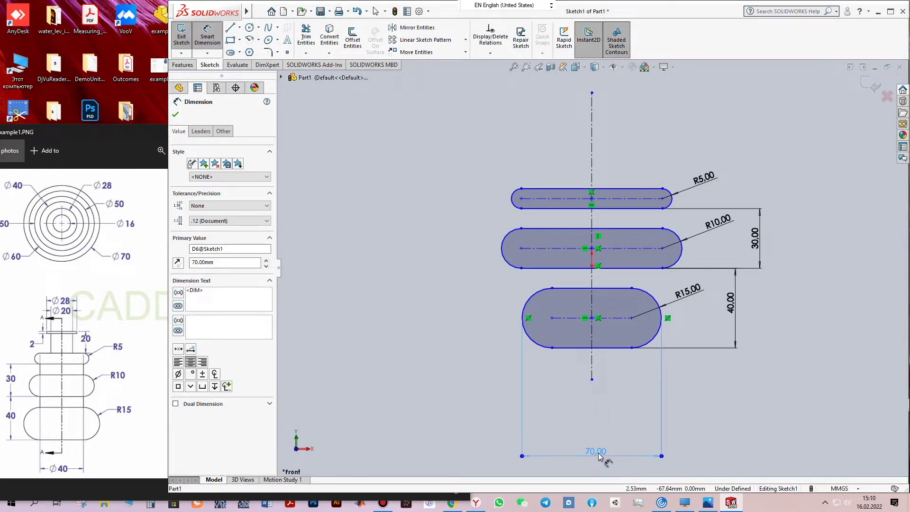
- Dimension the middle slot's overall width between its outermost arc points as 60 mm, placed above the 70 mm dimension
click(503, 251)
click(683, 249)
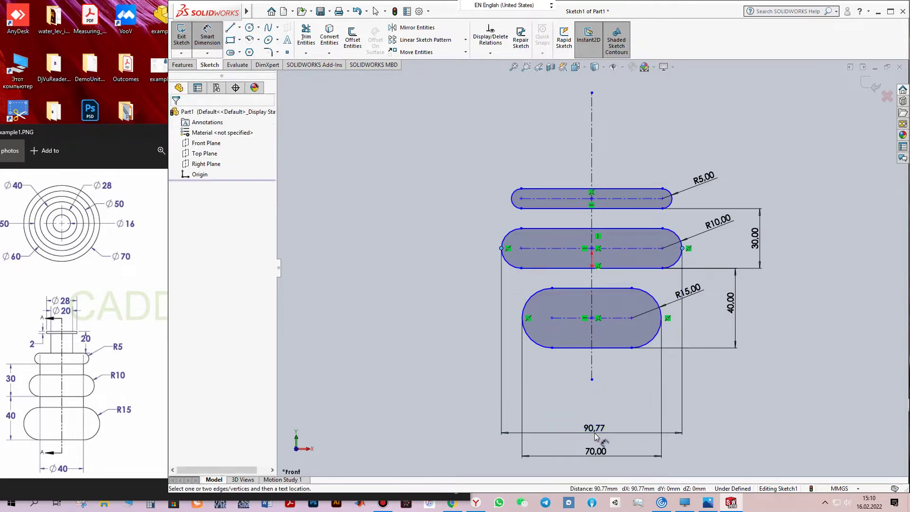
click(596, 436)
text(60)
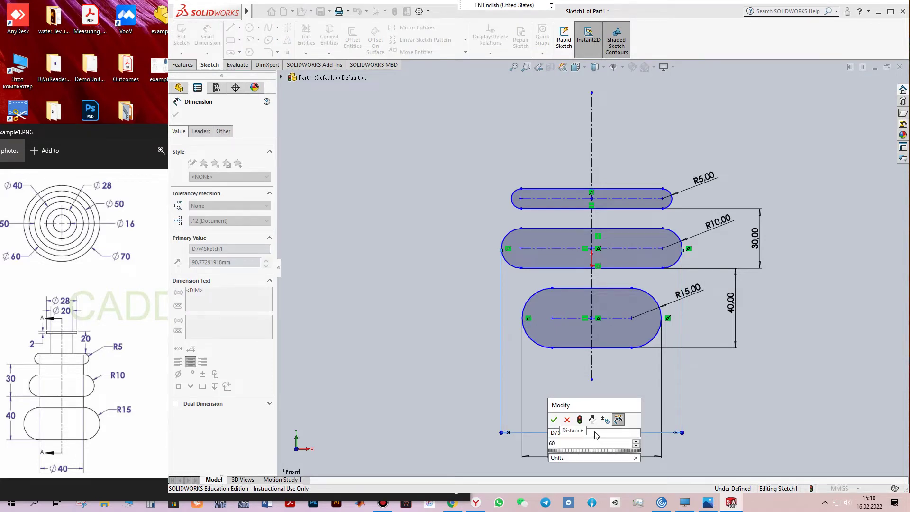
key(Return)
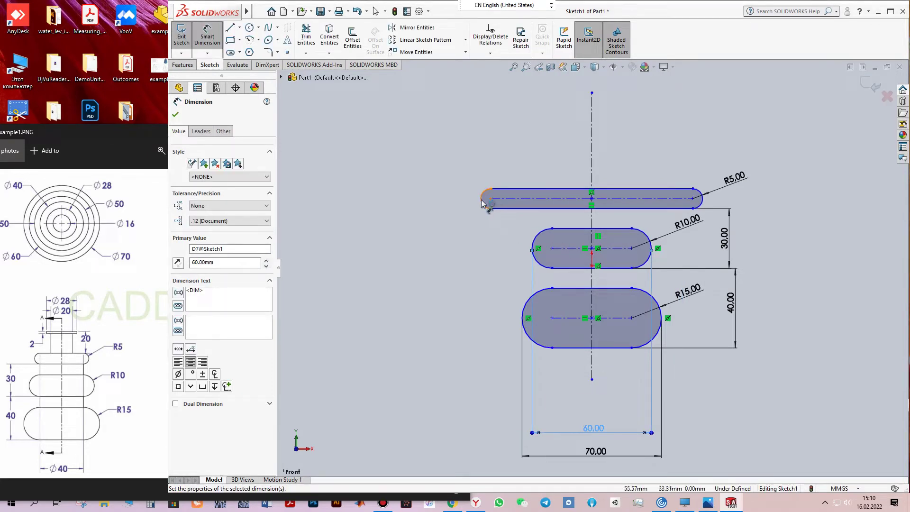
- Dimension the top slot's overall width between its outermost arc points as 50 mm, placed above the 60 mm dimension
click(482, 202)
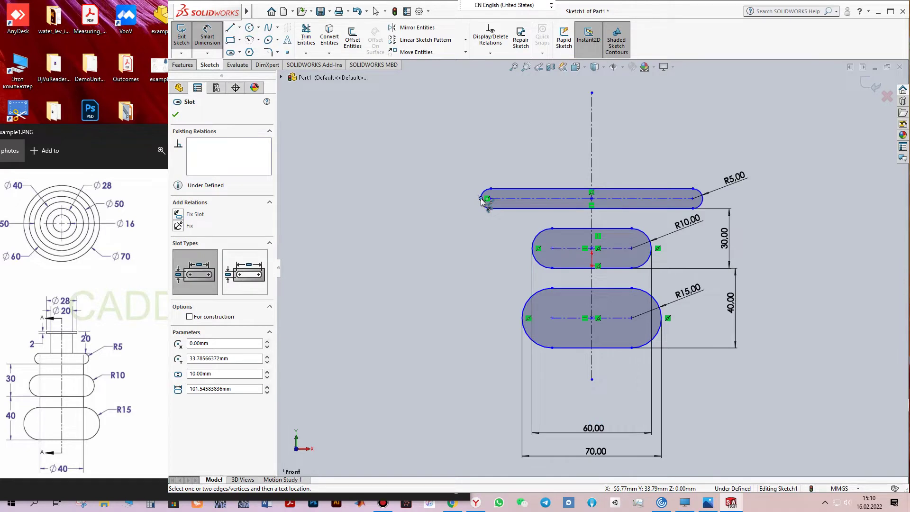
click(704, 200)
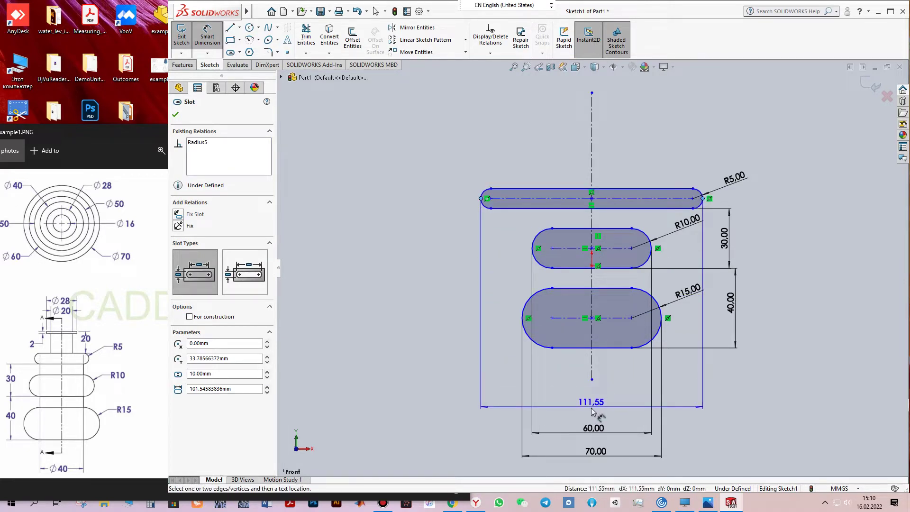
click(593, 413)
text(50)
key(Return)
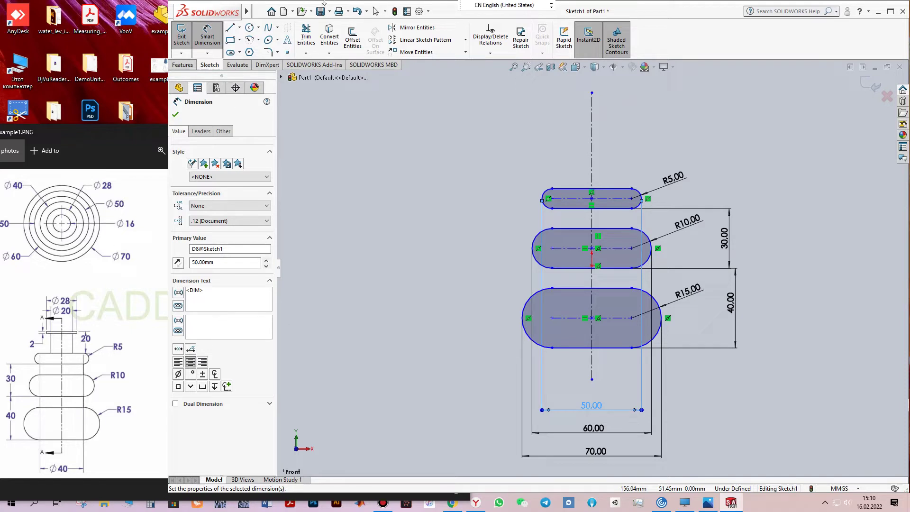
- Sketch two aligned vertical lines about 10 mm long, right of the centerline, joining the bottom slot to the middle slot and the middle to the top
click(231, 27)
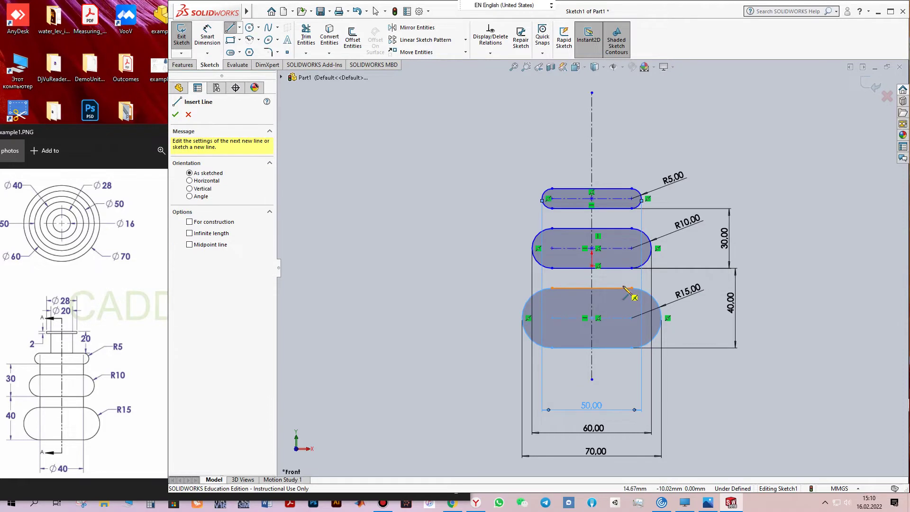
click(625, 288)
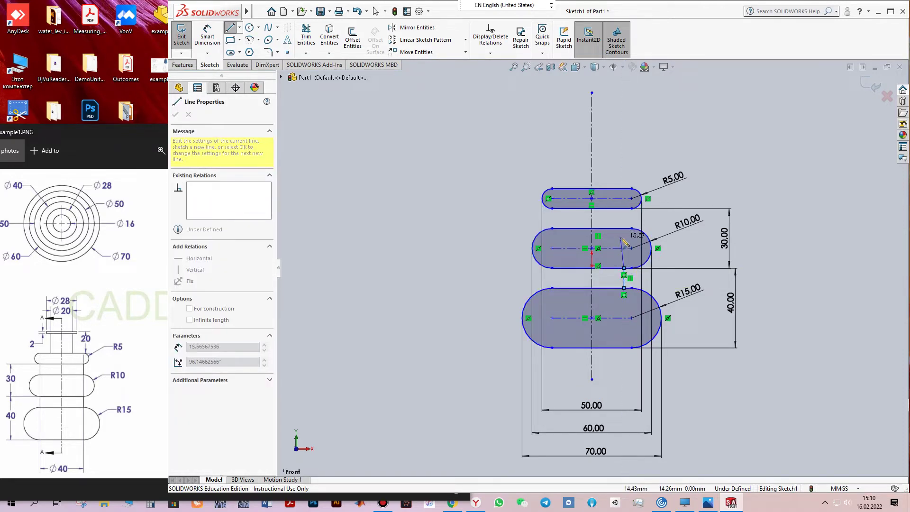
key(Escape)
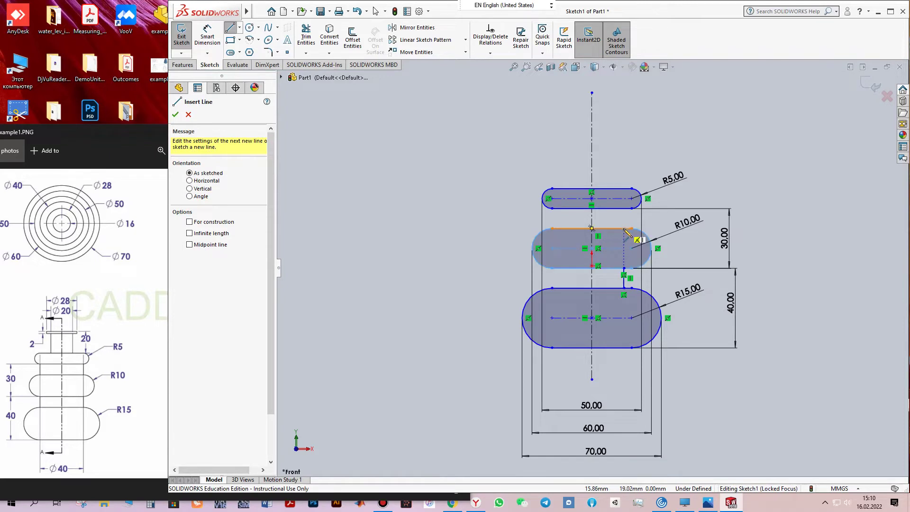
click(625, 229)
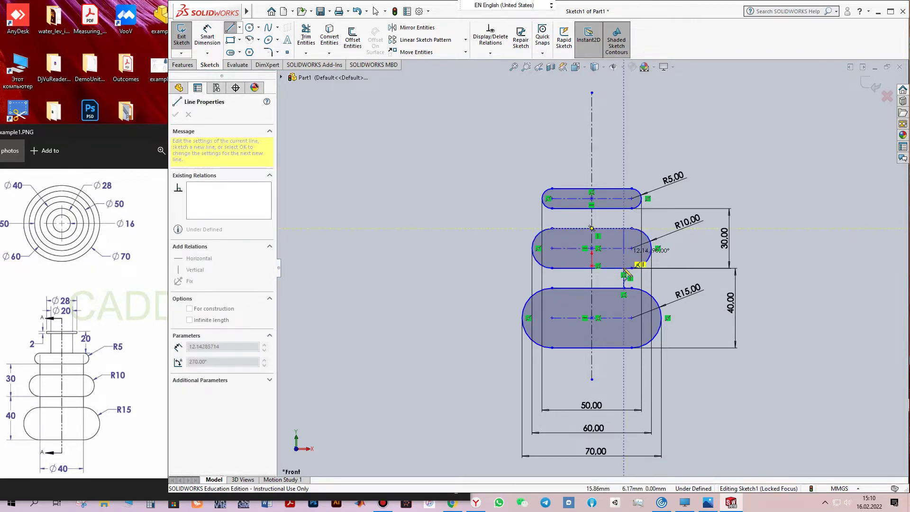
click(624, 208)
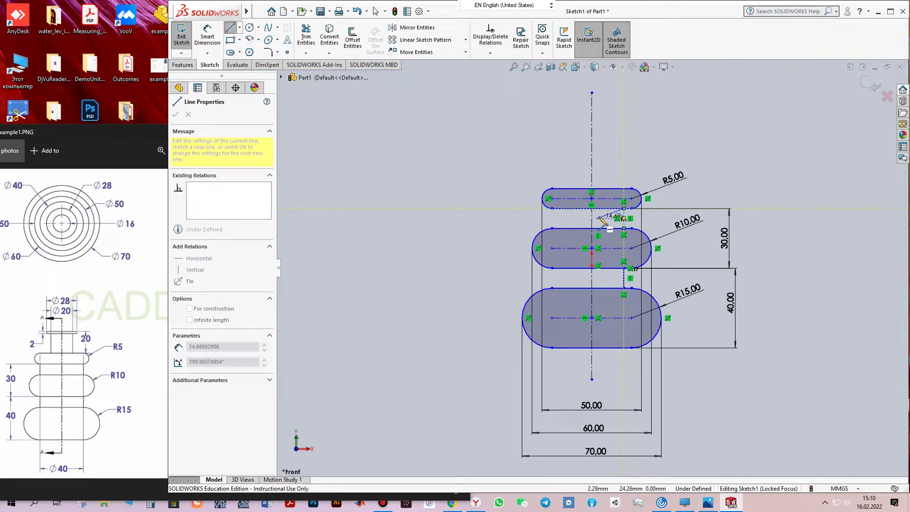
key(Escape)
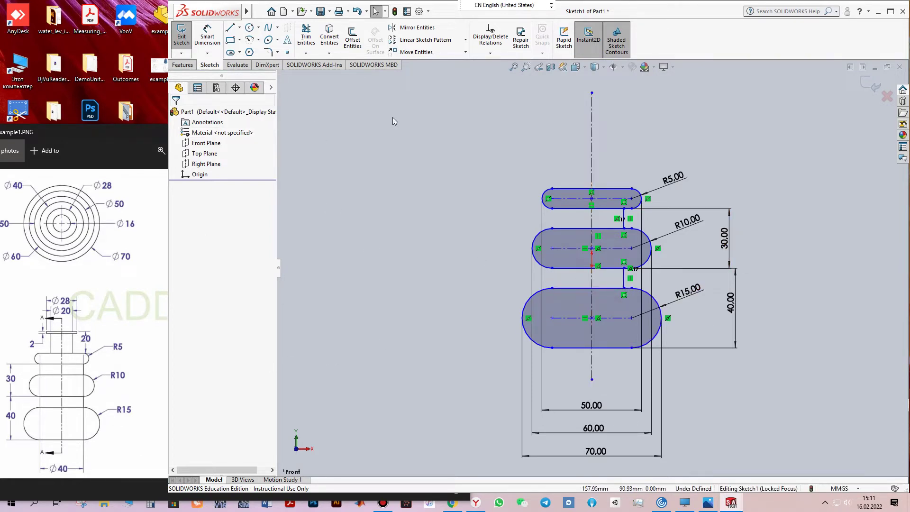
- Dimension the distance from the centerline to the lower vertical connecting line as 20 mm, placed above the 50 mm dimension
click(207, 37)
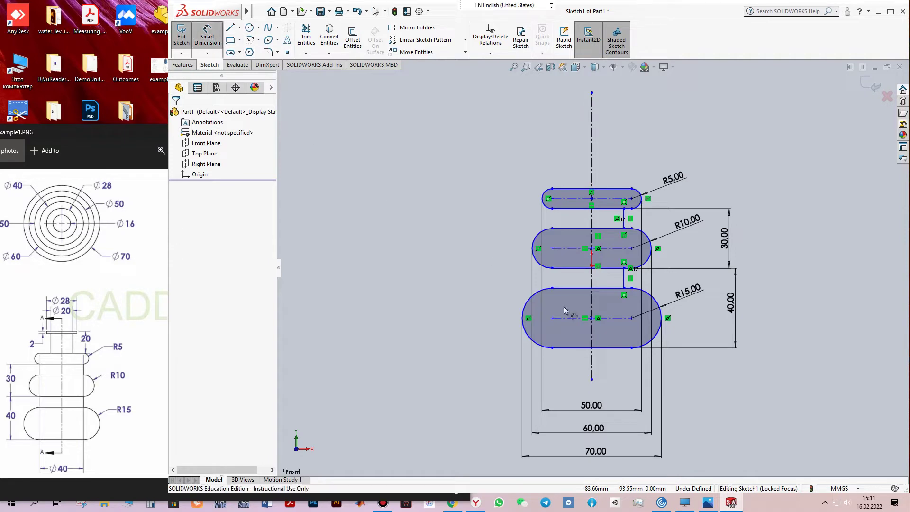
click(592, 285)
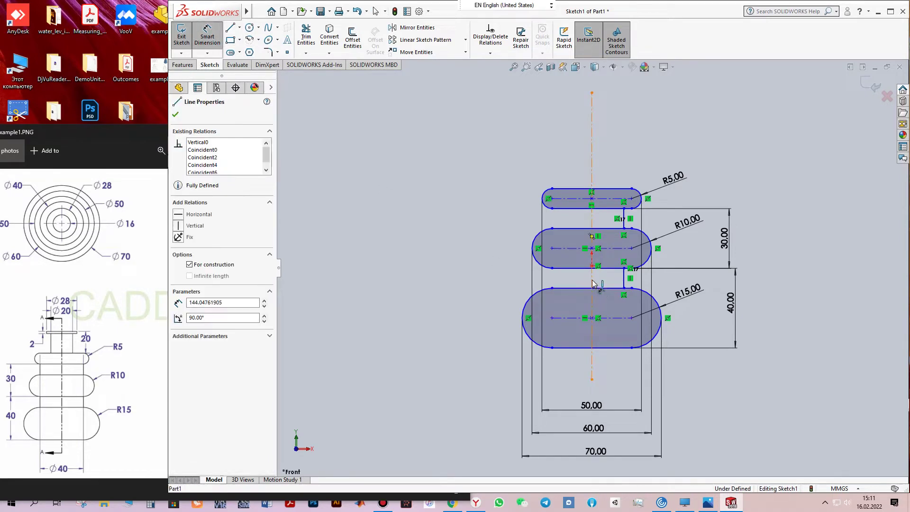
click(623, 281)
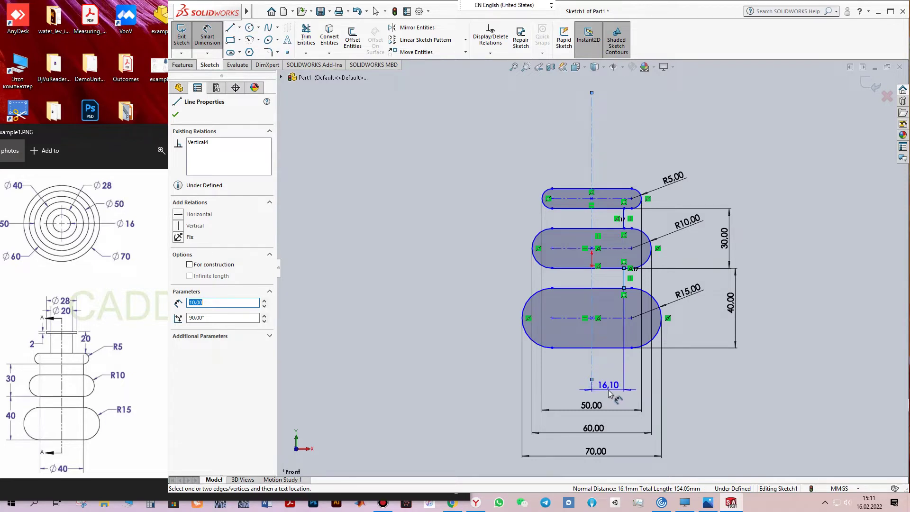
click(611, 393)
click(610, 392)
text(20)
key(Return)
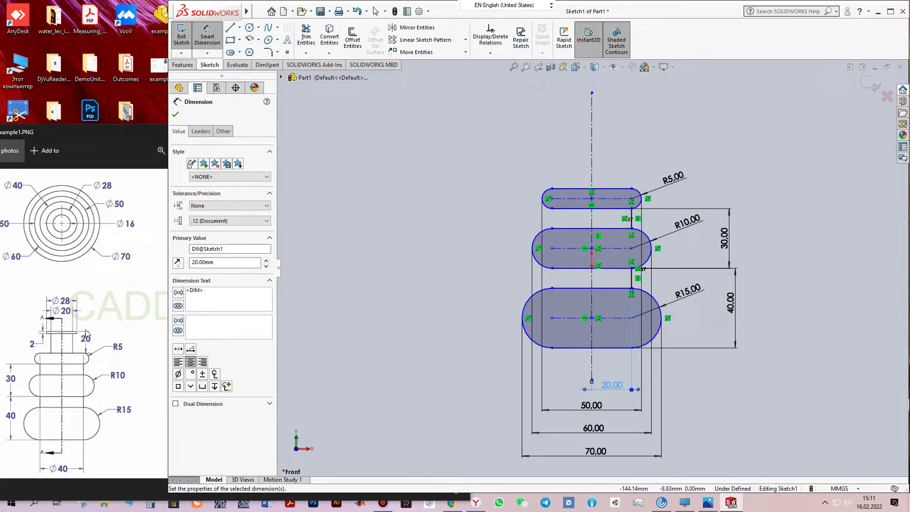
- With the reference's section view in sight, sketch the neck and flange above the top slot: about 15 mm up, 5 out, 4 up, 8 inward
click(125, 141)
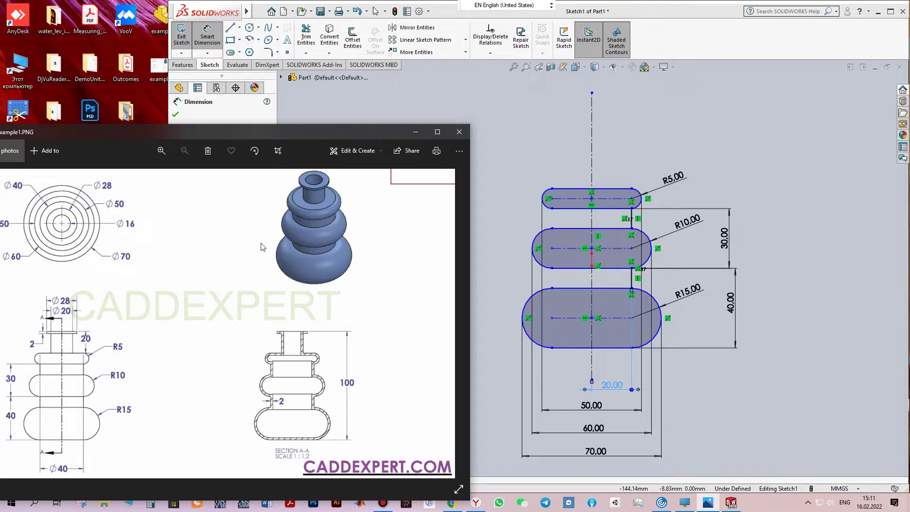
drag(351, 128, 112, 131)
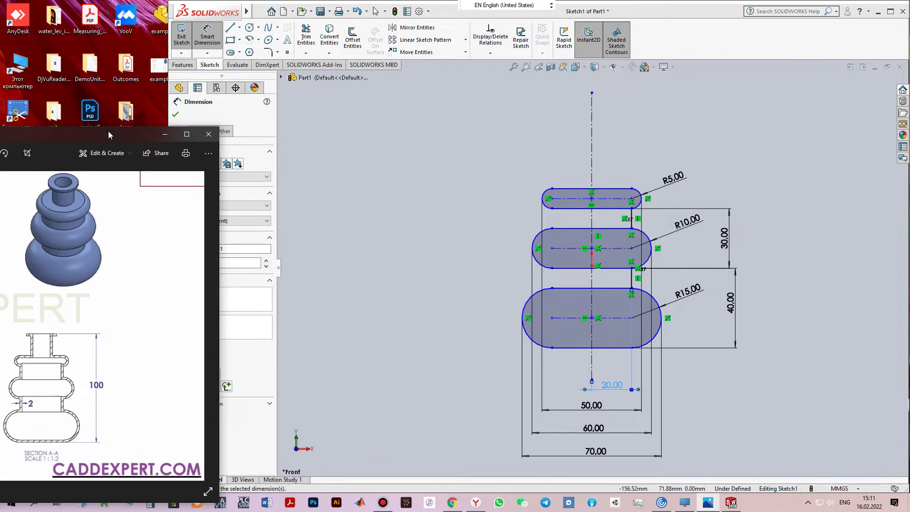
click(646, 9)
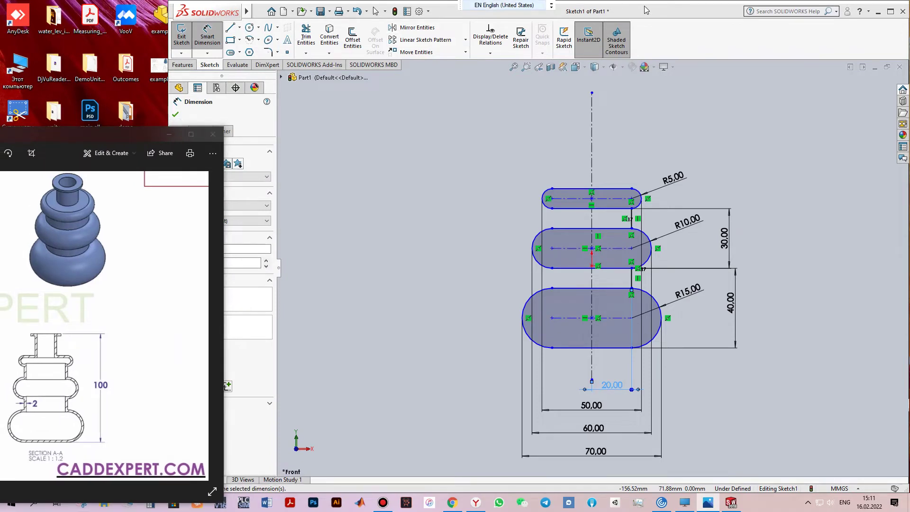
click(231, 29)
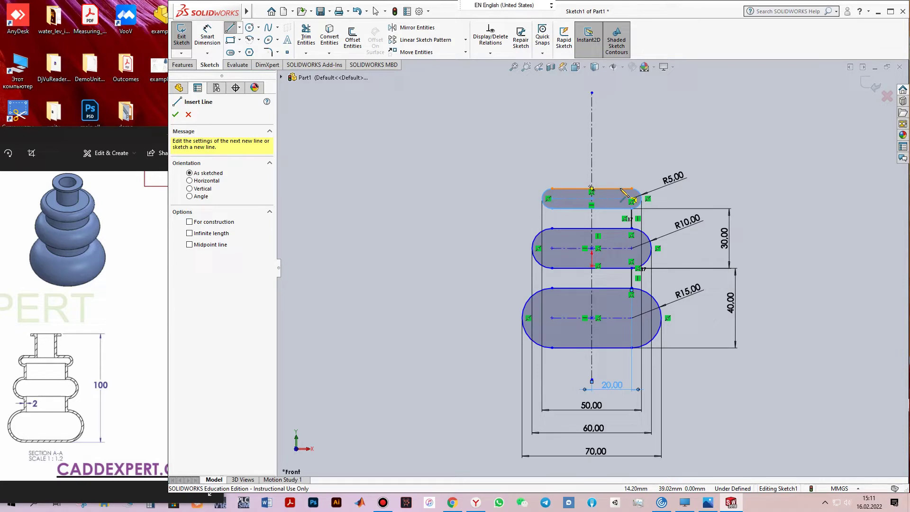
click(614, 189)
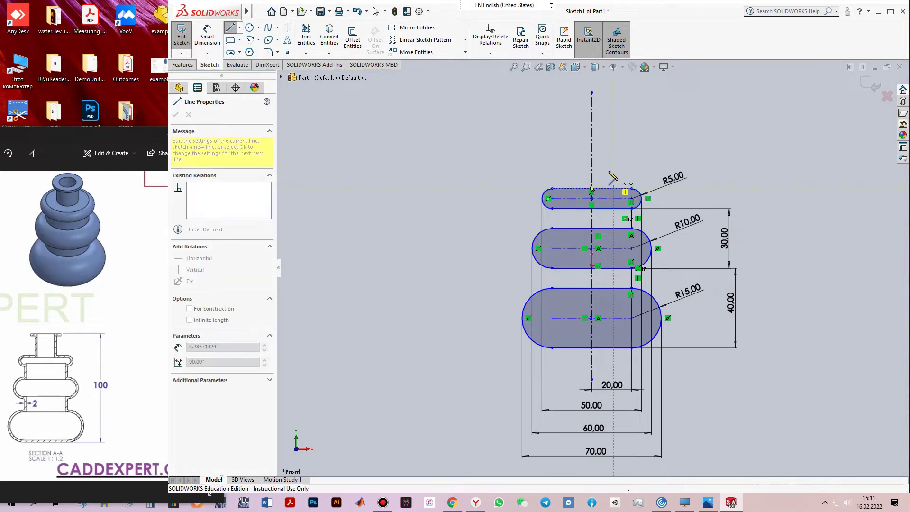
click(614, 157)
click(624, 158)
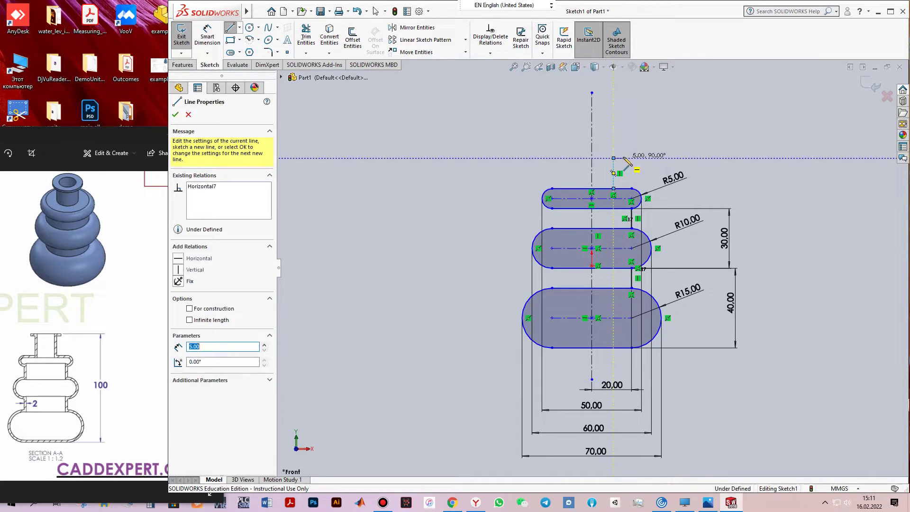
click(624, 151)
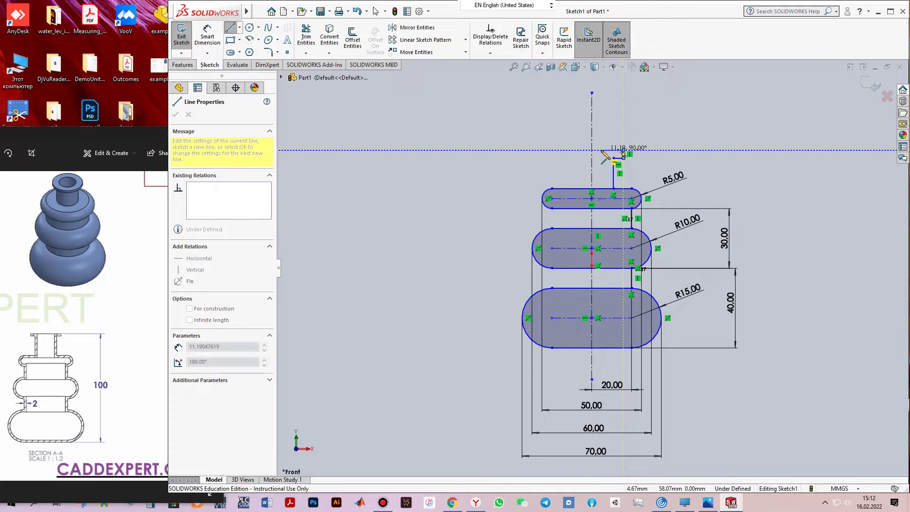
click(607, 150)
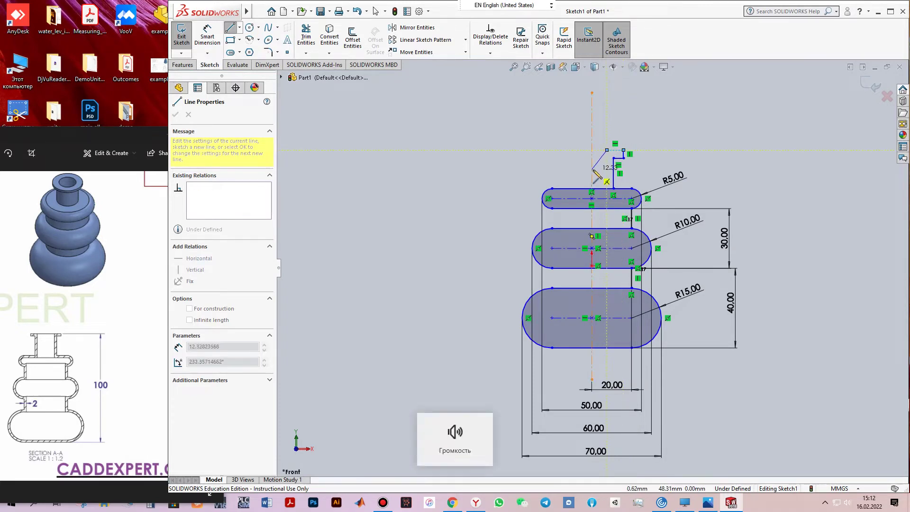
key(Escape)
- Bring the reference's dimensioned views back, then dimension the height from the top slot's upper edge to the flange's top line as 20 mm, centring its text
drag(55, 135, 303, 126)
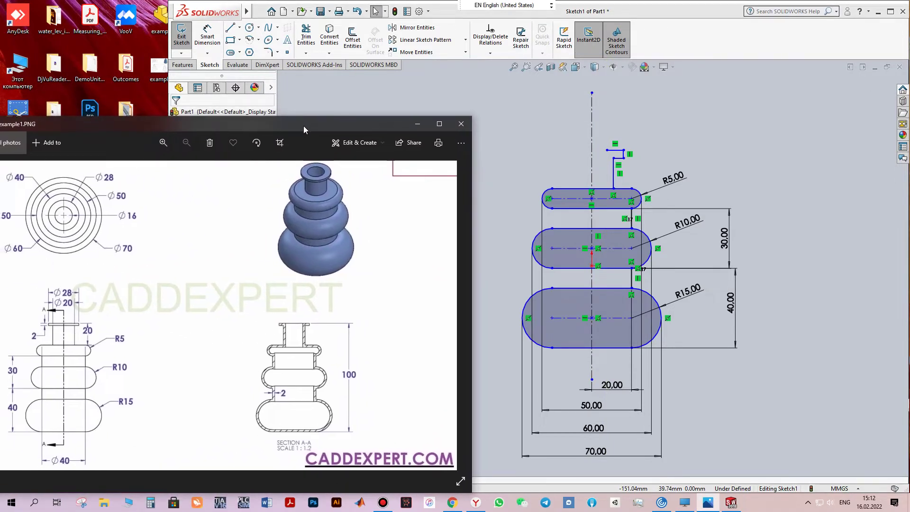
click(657, 3)
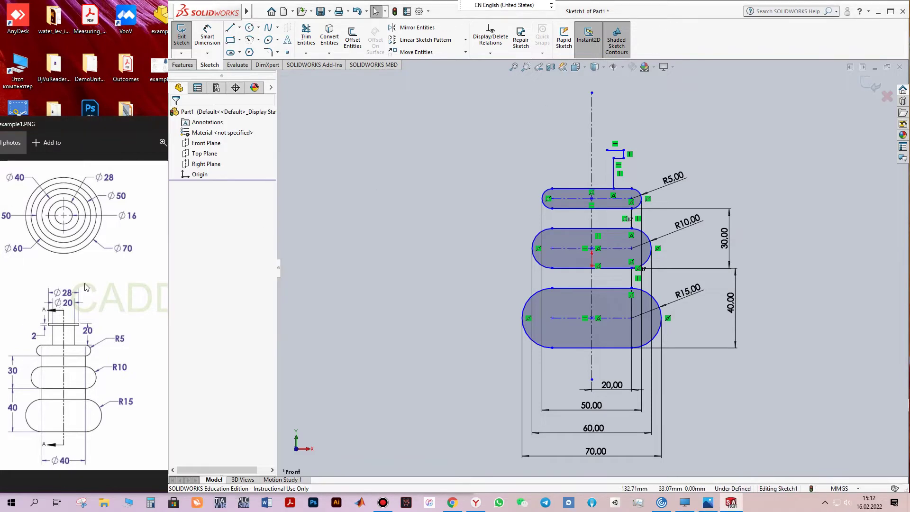
click(210, 36)
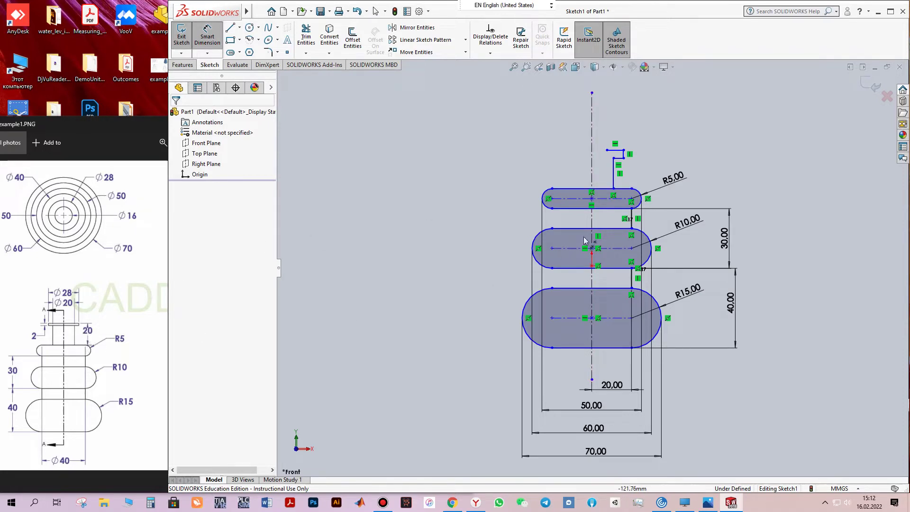
click(625, 191)
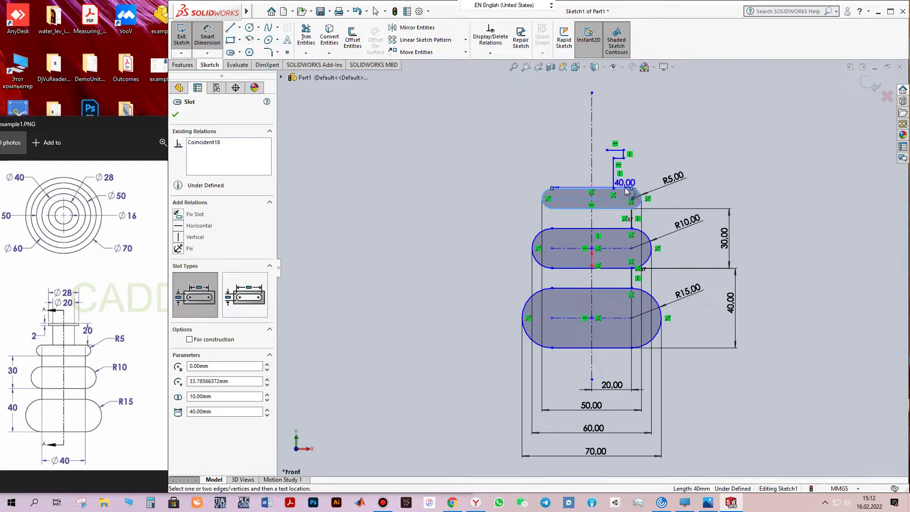
click(619, 151)
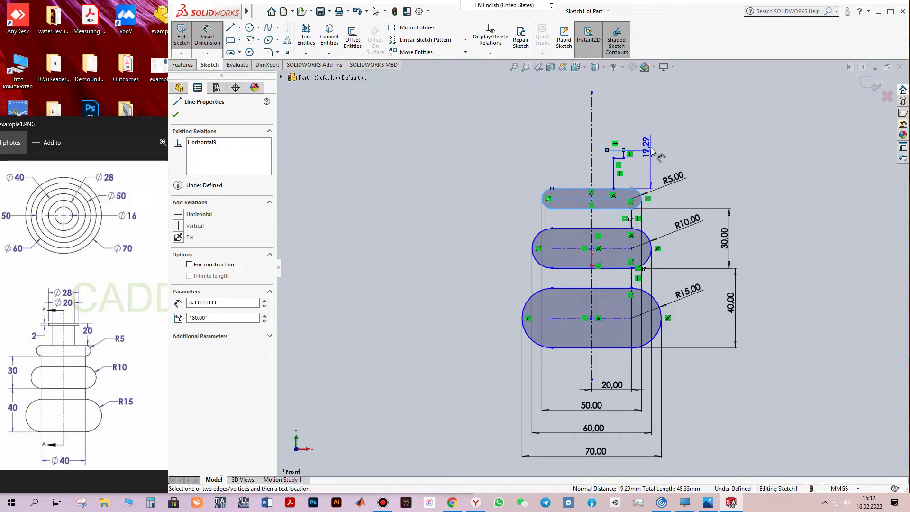
click(652, 152)
text(20)
key(Return)
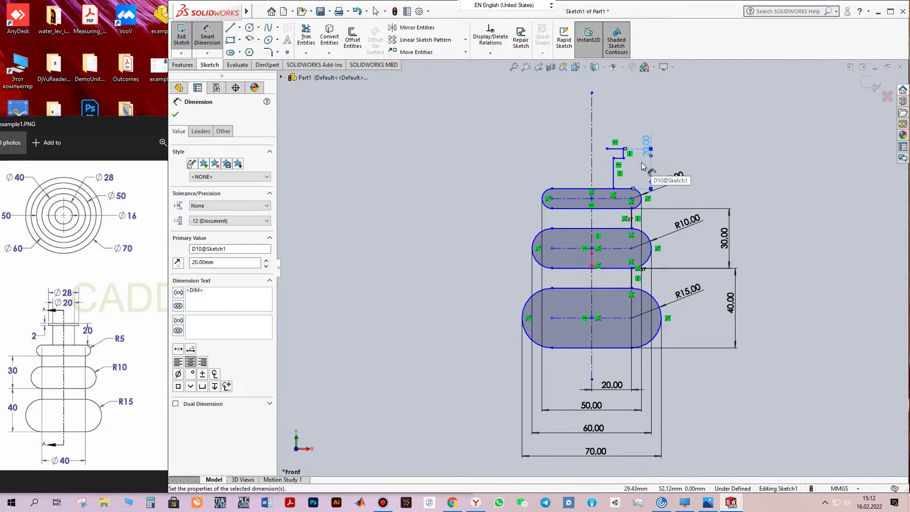
drag(648, 142, 645, 166)
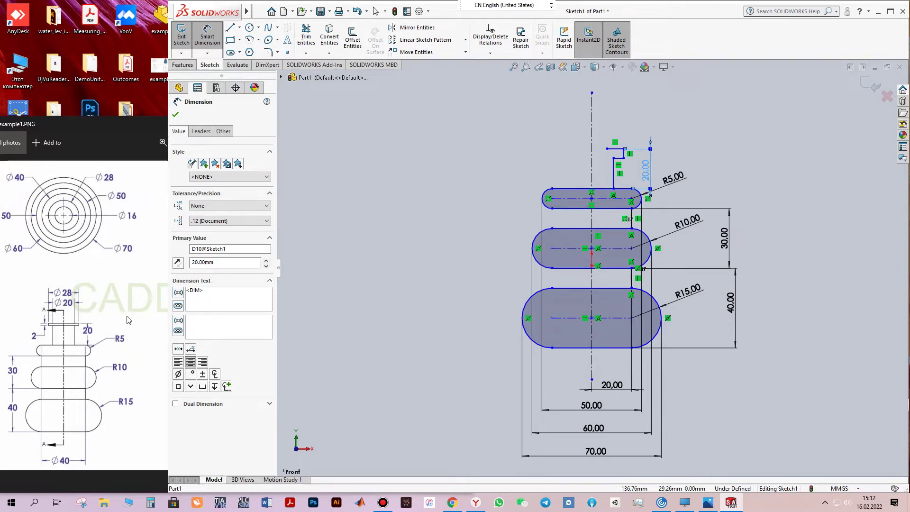
- Dimension the distance from the flange's outer vertical line to the centerline as 14 mm, placed above the sketch
click(624, 155)
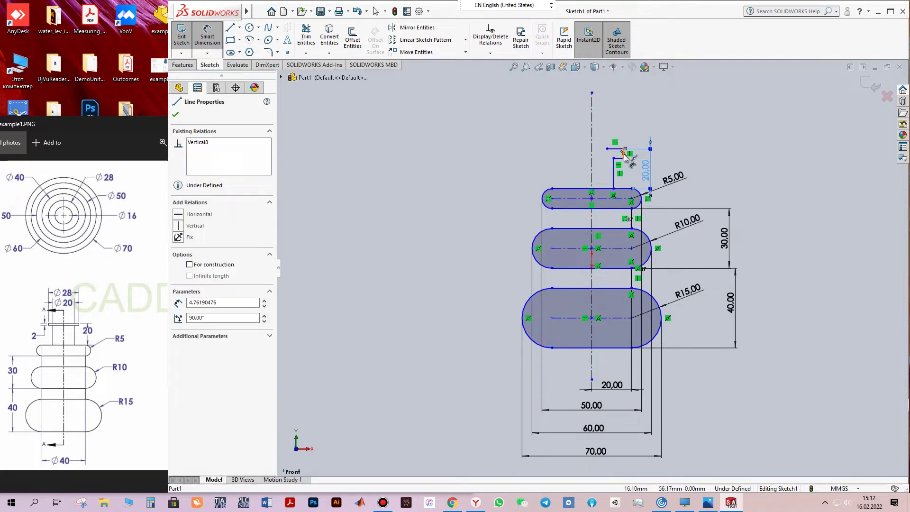
click(592, 156)
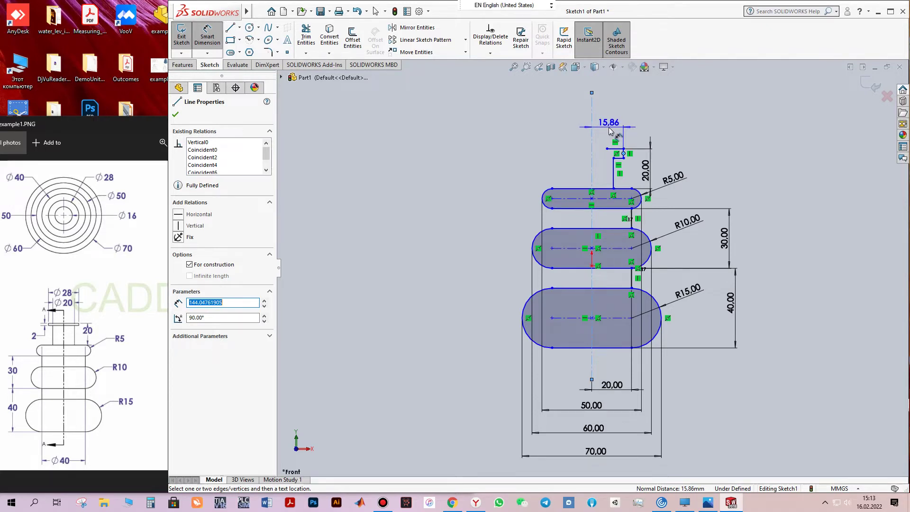
click(610, 129)
text(14)
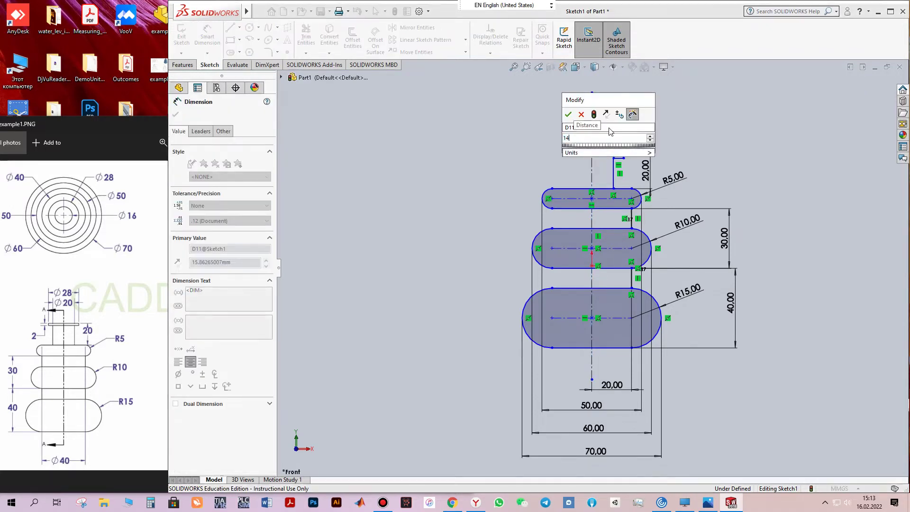
key(Return)
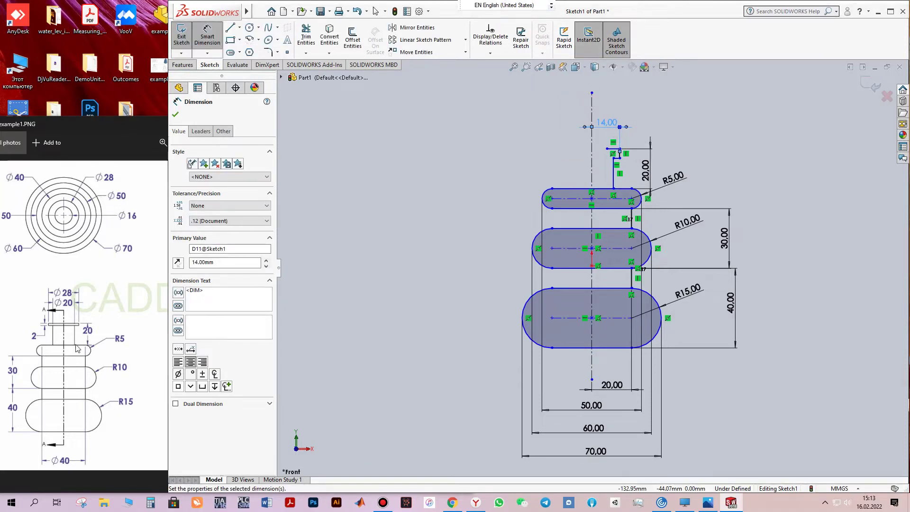
- Dimension the distance from the neck's vertical line to the centerline as 10 mm, placed just below the 14 mm dimension
click(614, 176)
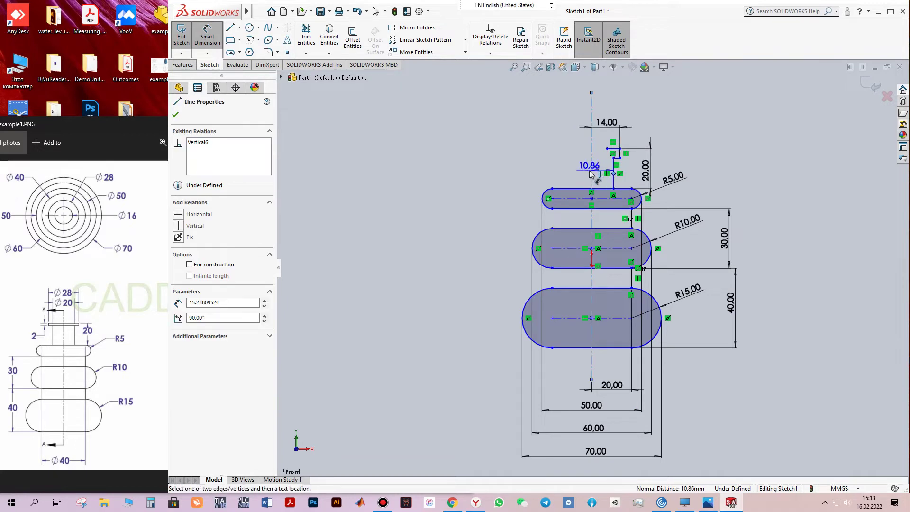
click(592, 174)
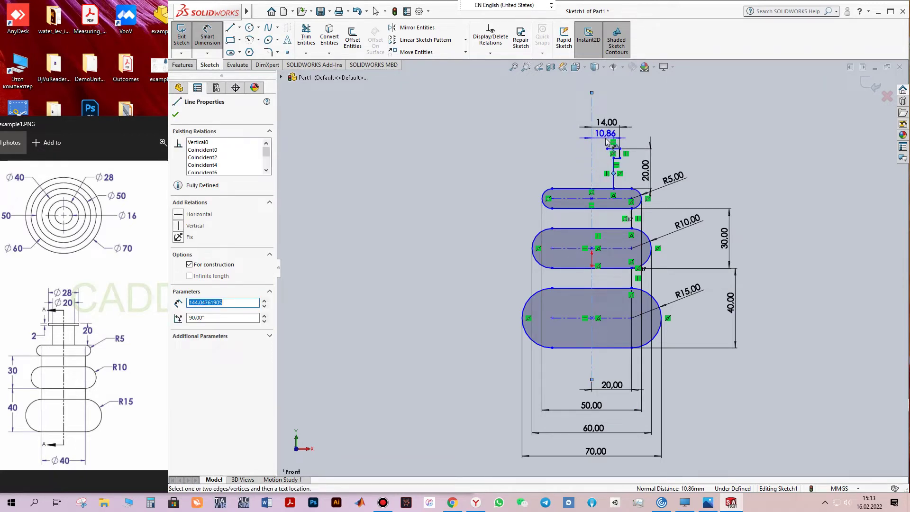
click(606, 137)
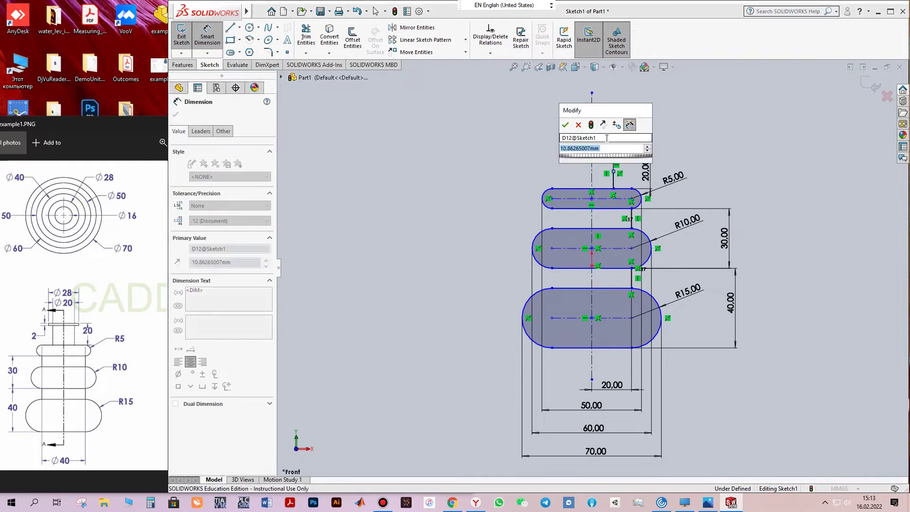
text(10)
key(Return)
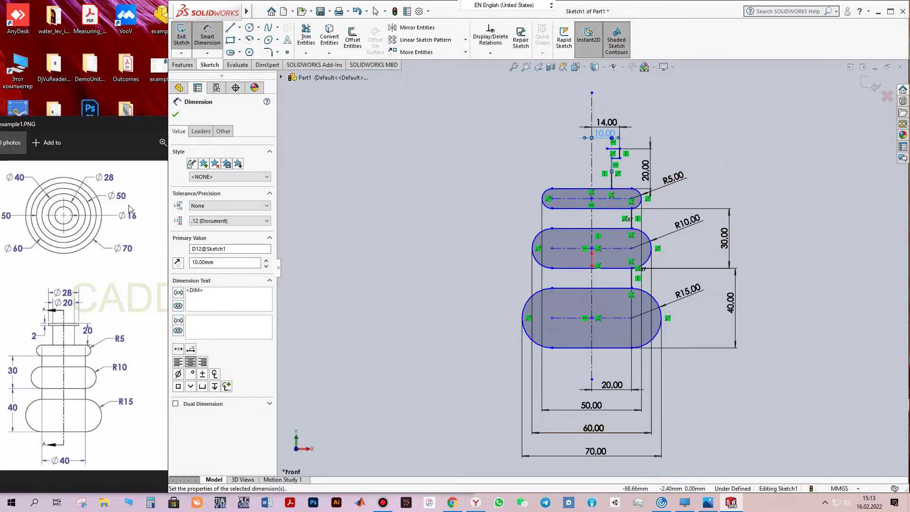
- Shift the reference drawing so its section view with the wall thickness and overall height shows beside the sketch
click(131, 126)
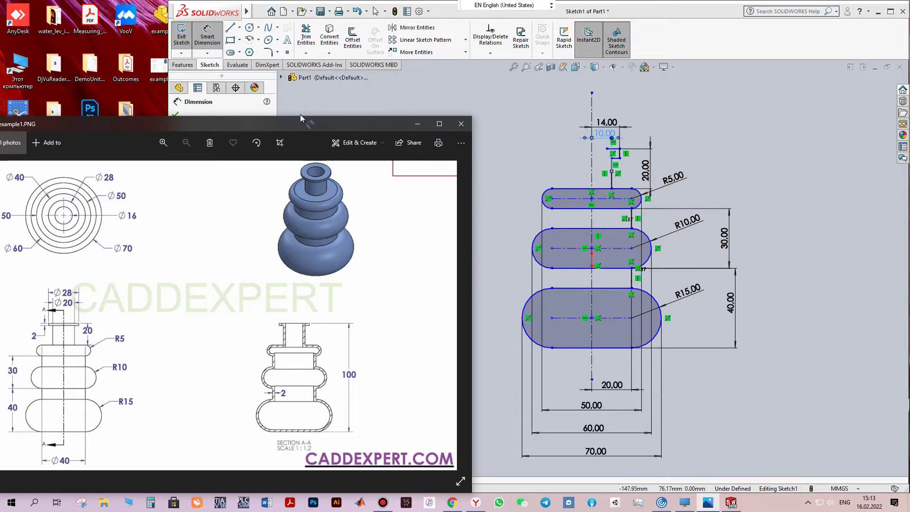
drag(342, 123, 105, 128)
click(285, 53)
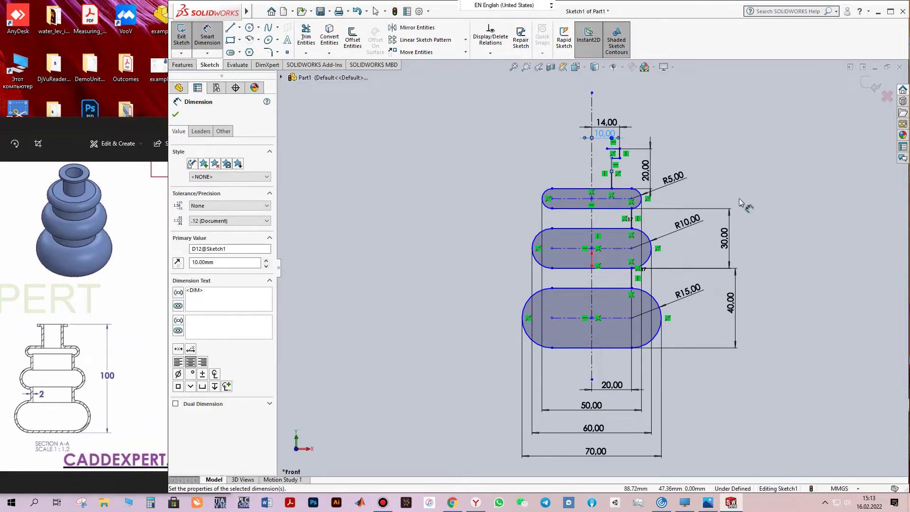
- Trim away the slot portions left of the centerline, accepting the loss of the slot entities and suppressing further trim warnings
click(308, 33)
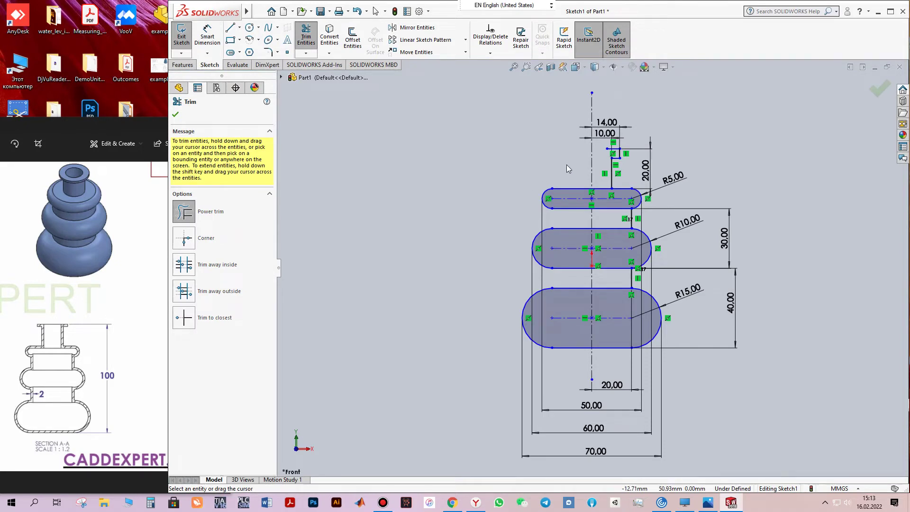
drag(594, 277, 577, 313)
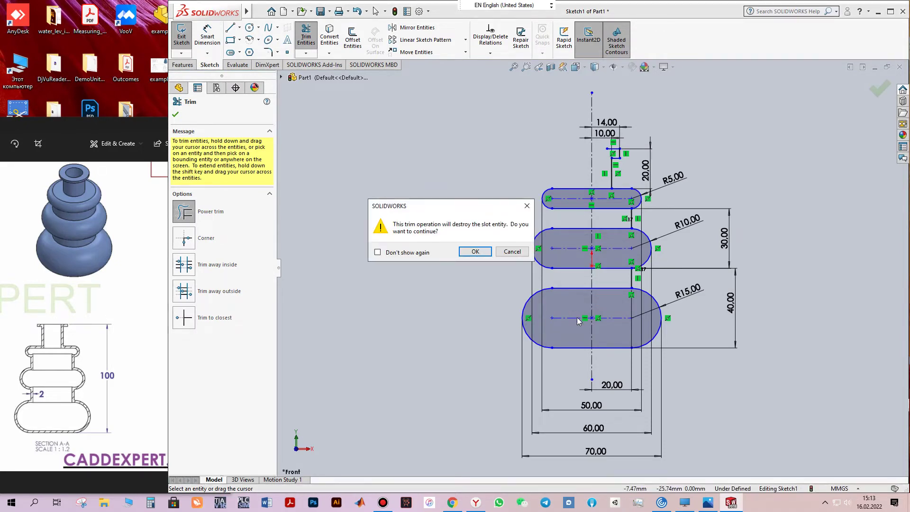
click(475, 252)
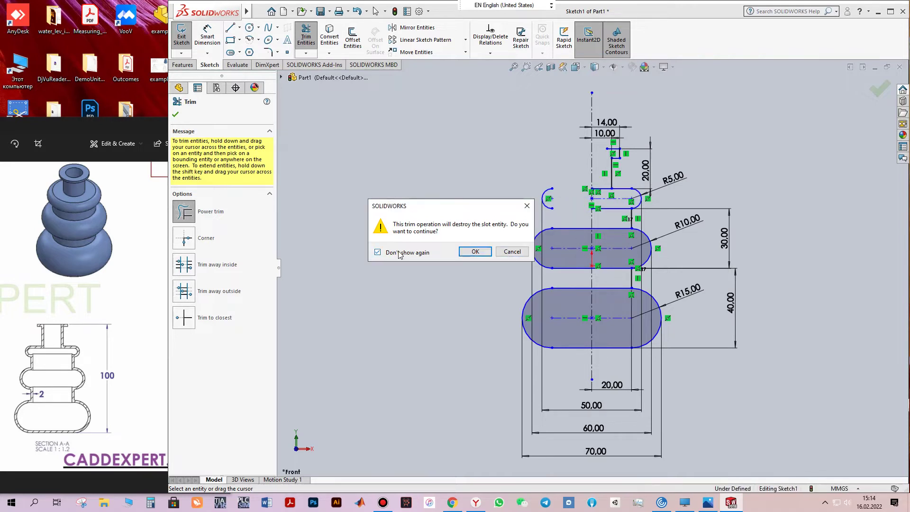
click(475, 252)
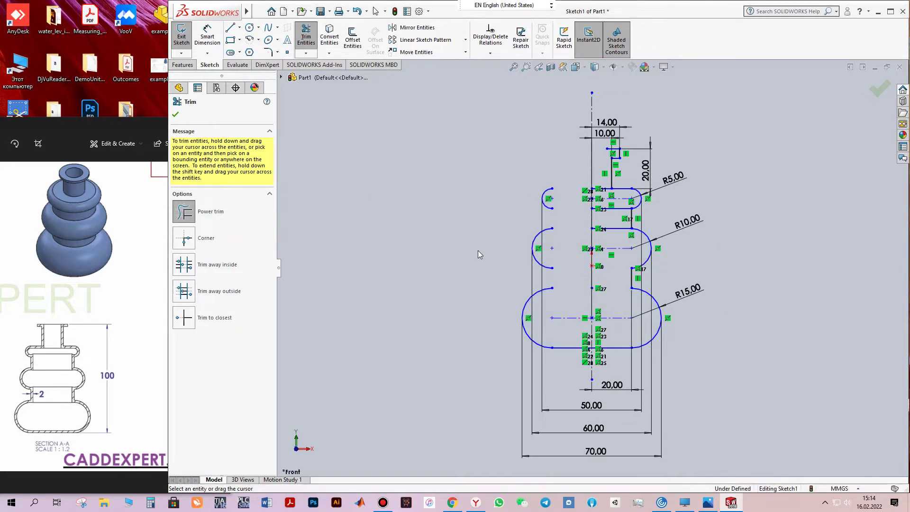
drag(550, 180, 554, 256)
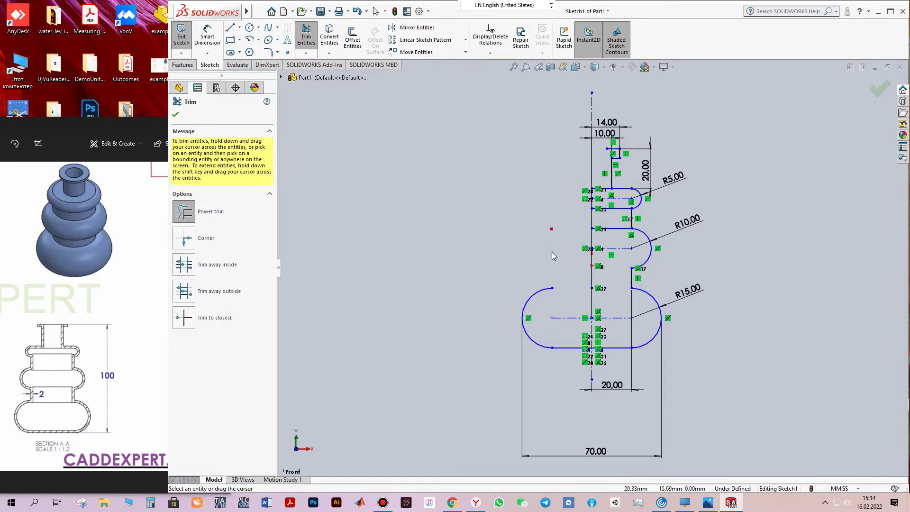
drag(525, 335, 532, 274)
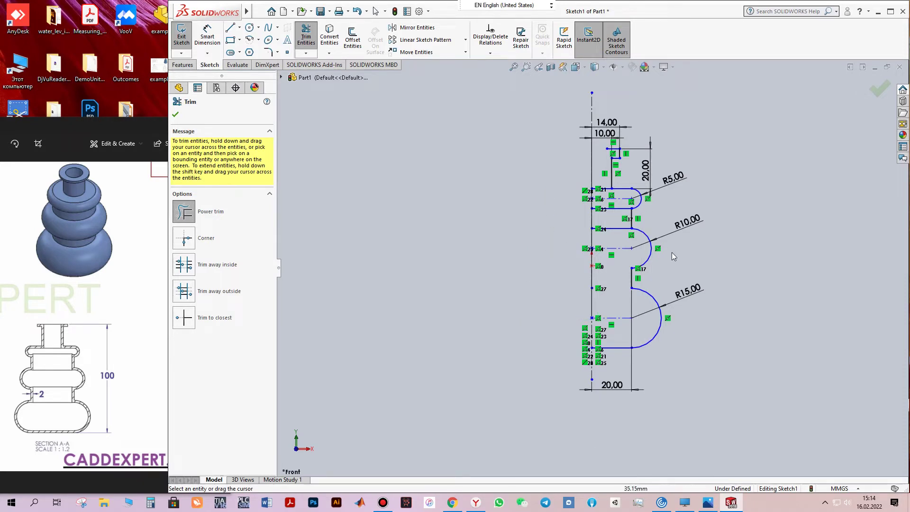
- Trim the horizontal segments and slot axes inside the top and middle bulges, leaving only the outer profile there
scroll(635, 199, down, 2)
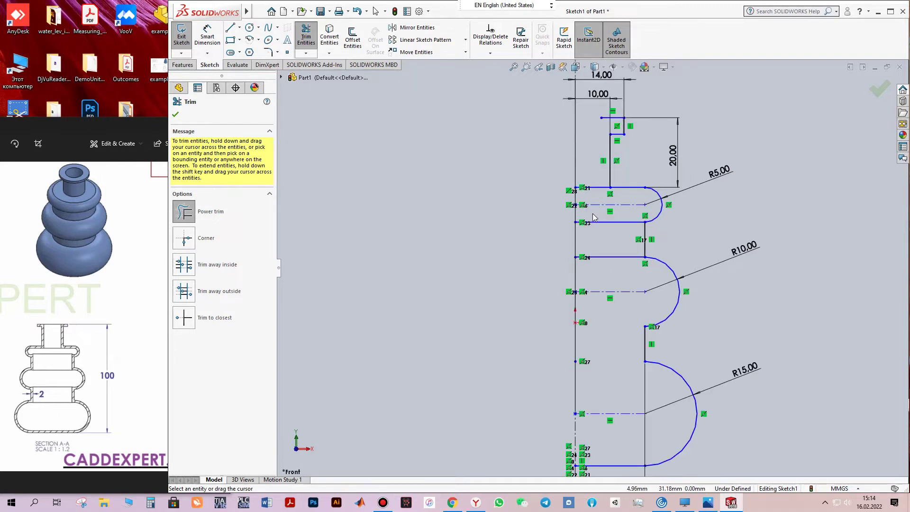
scroll(596, 217, down, 2)
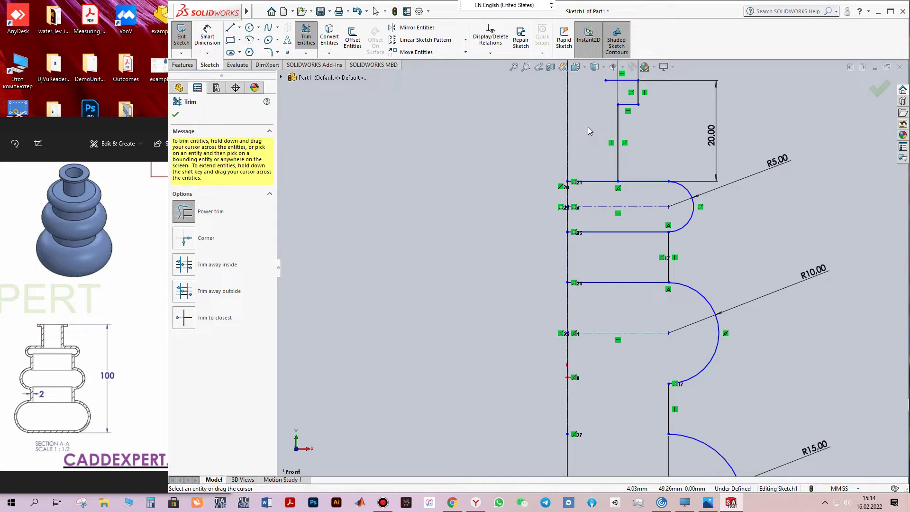
drag(595, 173, 608, 343)
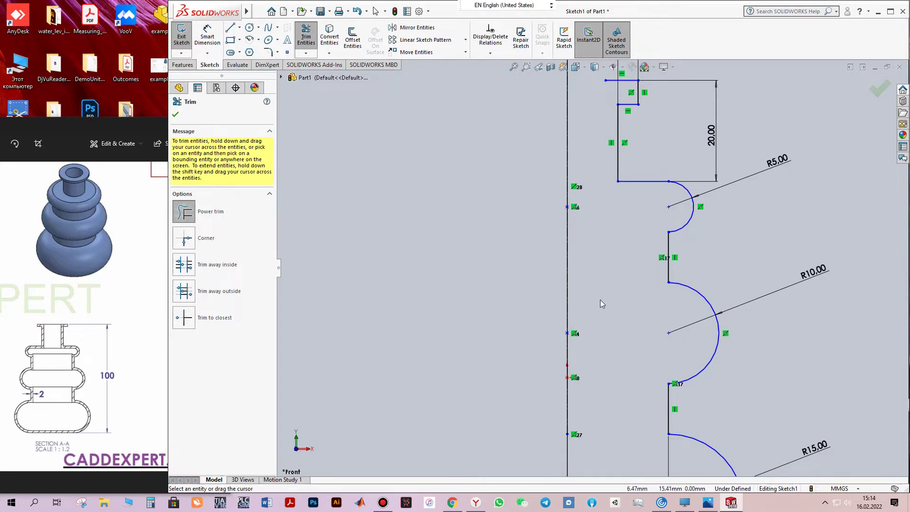
- Examine the trimmed half profile from the flanged neck down to the bottom bulge for leftover segments
ctrl+middle_drag(610, 358, 540, 166)
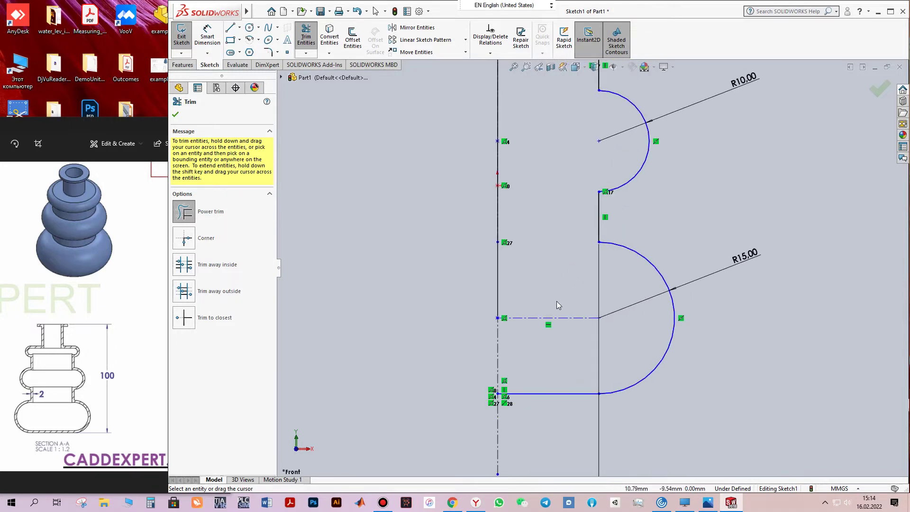
scroll(564, 239, up, 1)
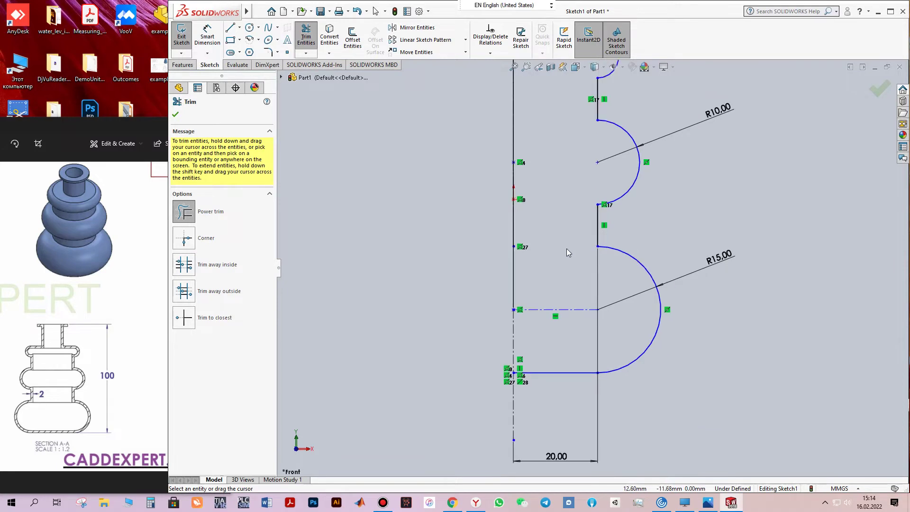
scroll(607, 291, up, 2)
scroll(614, 298, down, 2)
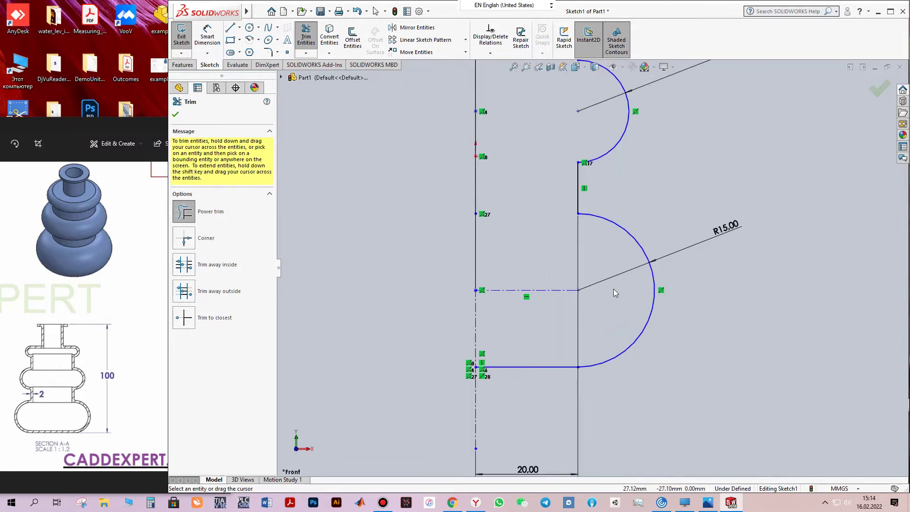
scroll(517, 204, up, 1)
scroll(562, 230, up, 1)
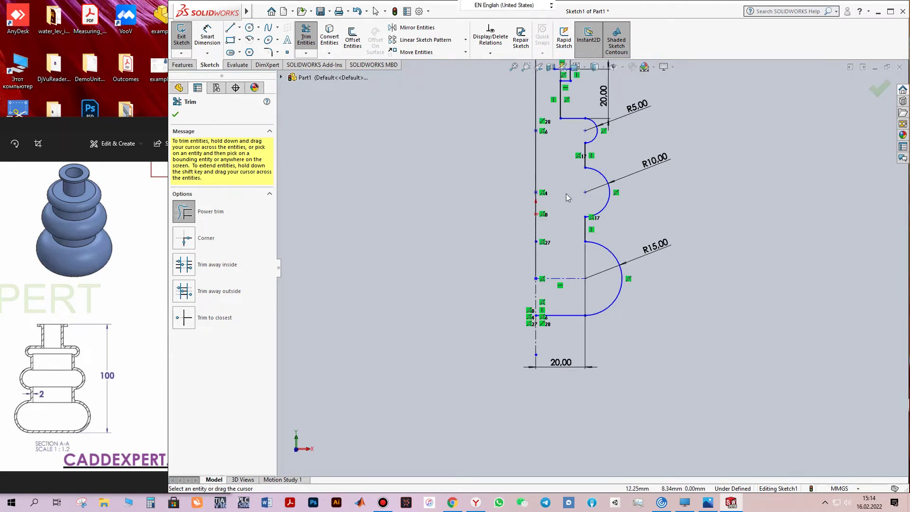
ctrl+middle_drag(566, 195, 569, 264)
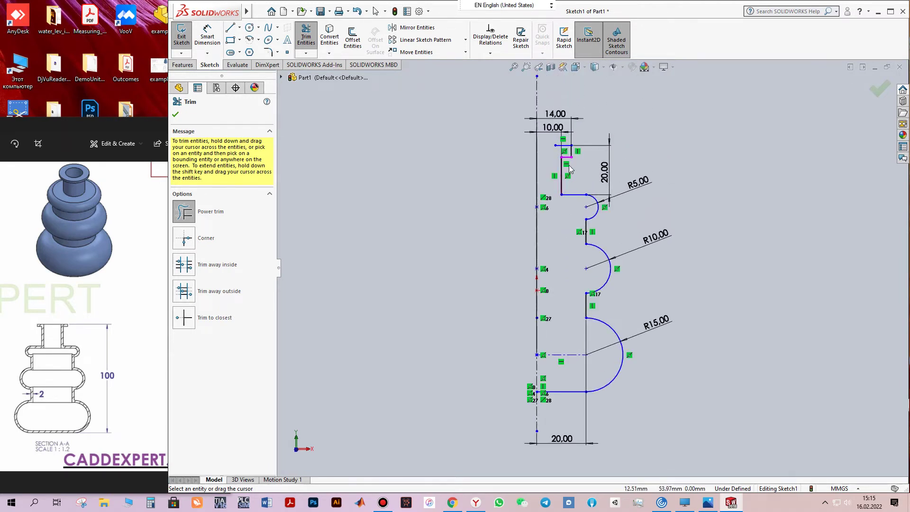
scroll(570, 169, down, 2)
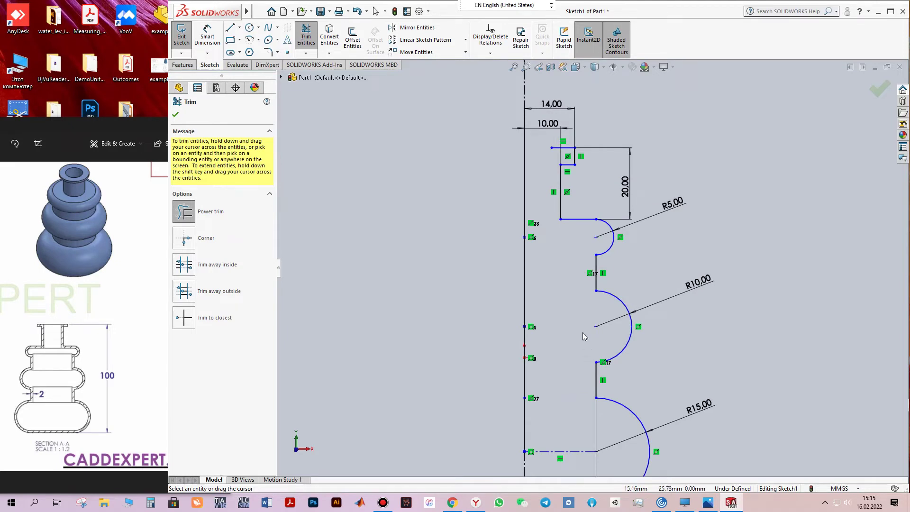
scroll(581, 377, up, 2)
- Draw a centerpoint straight slot inside the bottom bulge, centred on the centerline, 40 mm between arc centres and about 23 mm wide
ctrl+middle_drag(580, 380, 557, 216)
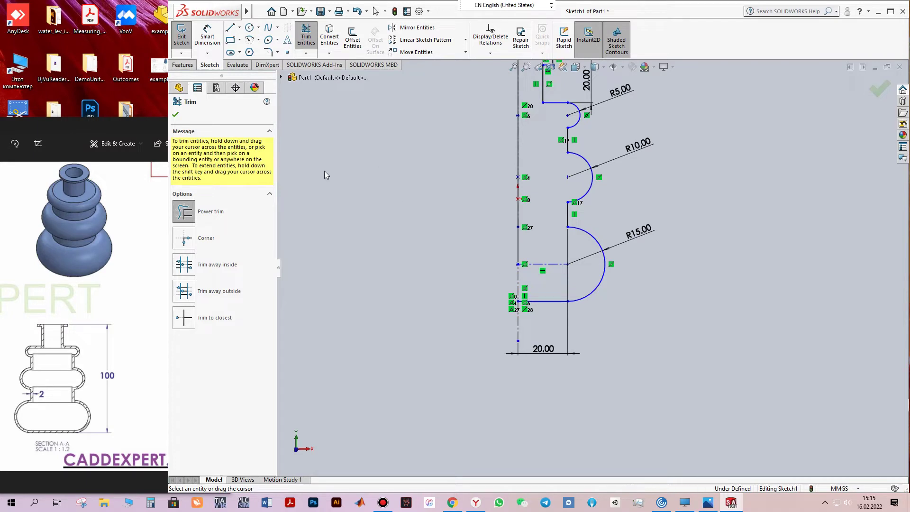
click(232, 53)
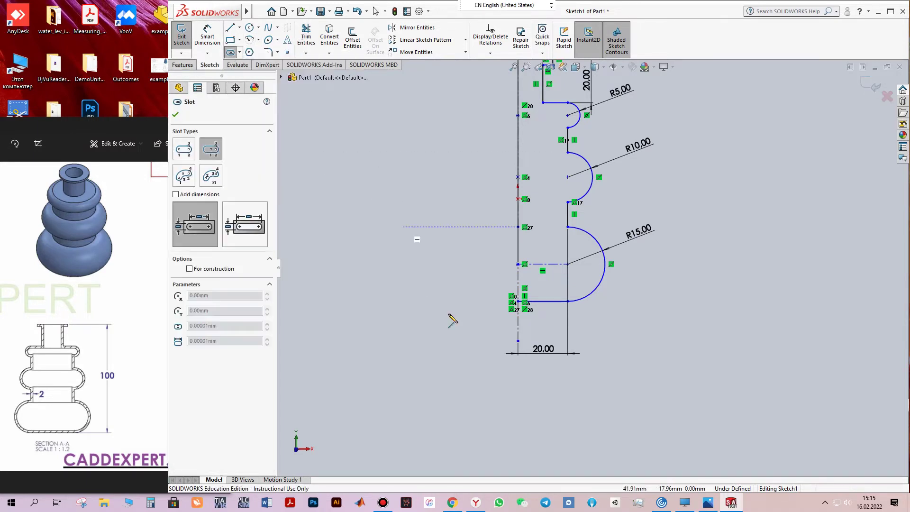
click(518, 264)
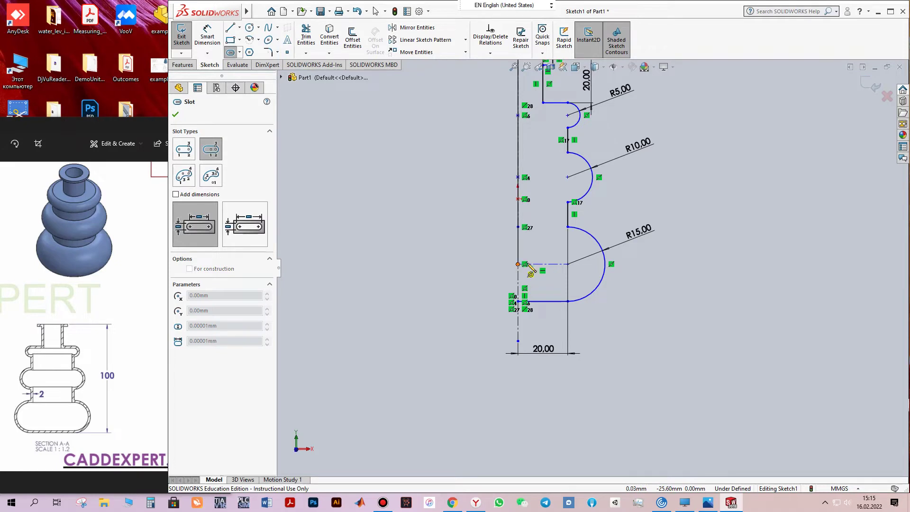
click(574, 276)
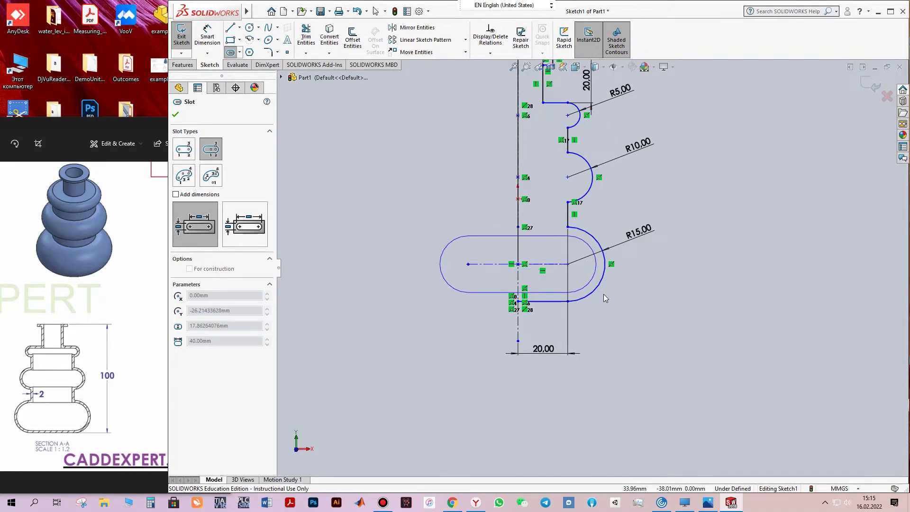
click(598, 283)
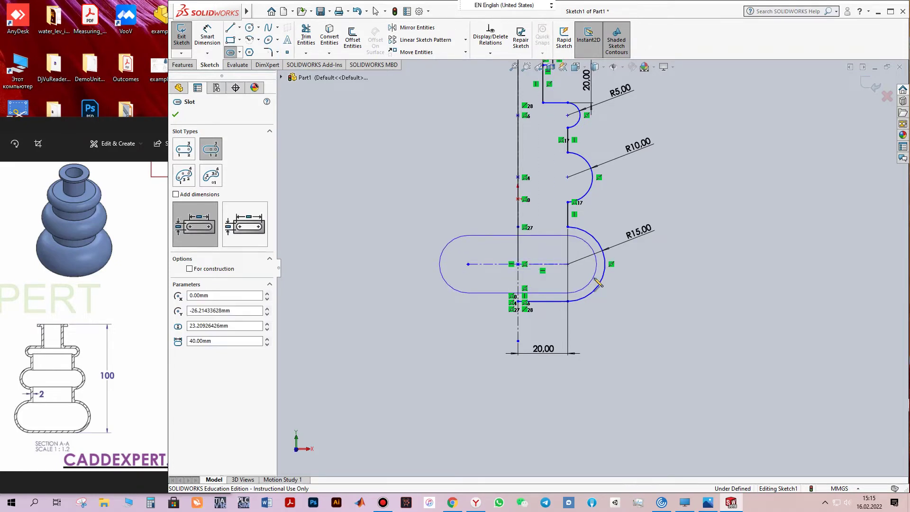
- Draw centerpoint slots inside the middle and top bulges, each 40 mm between arc centres, about 15 mm and 7 mm wide respectively
click(518, 178)
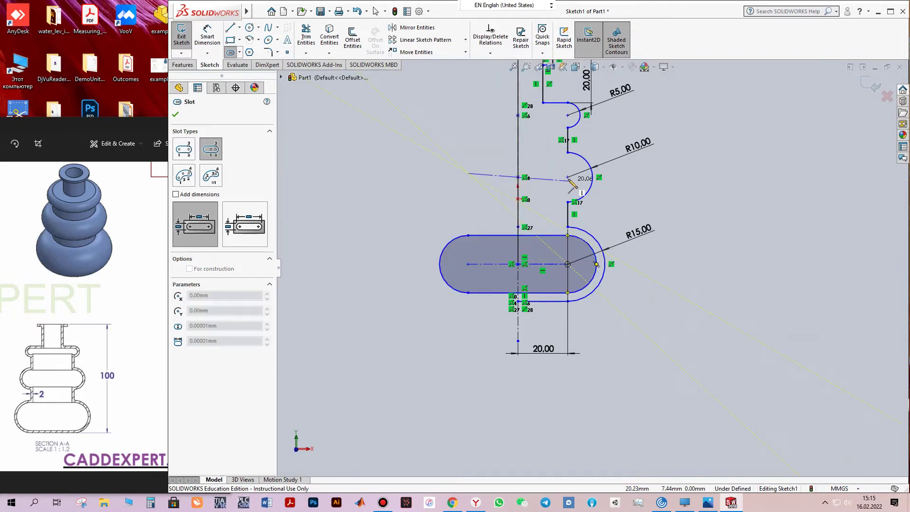
click(568, 178)
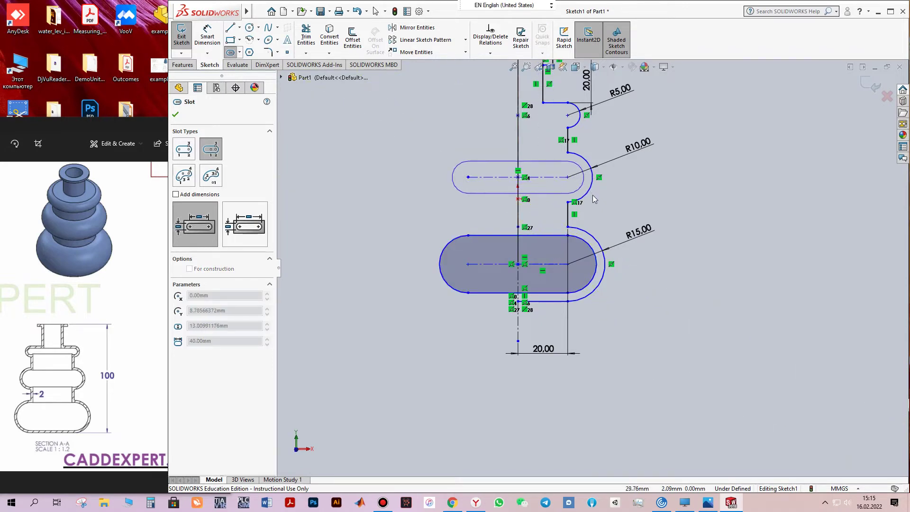
click(593, 196)
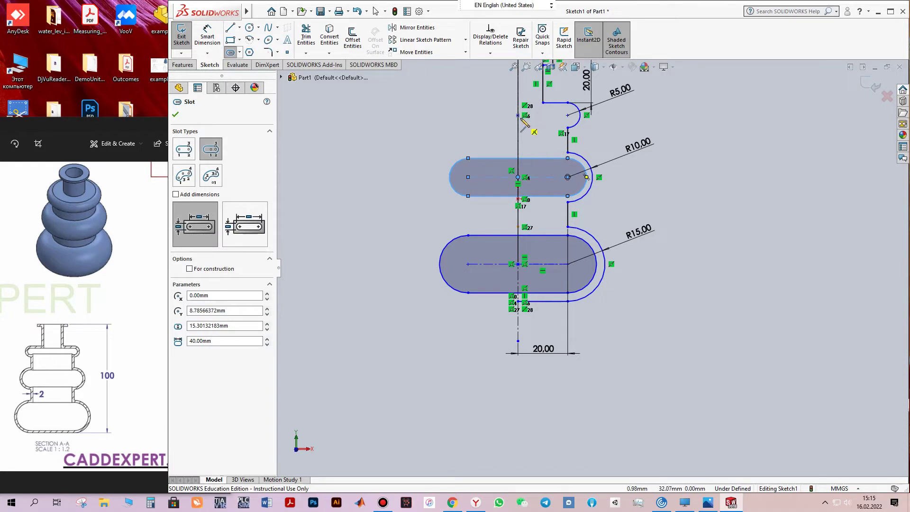
click(518, 115)
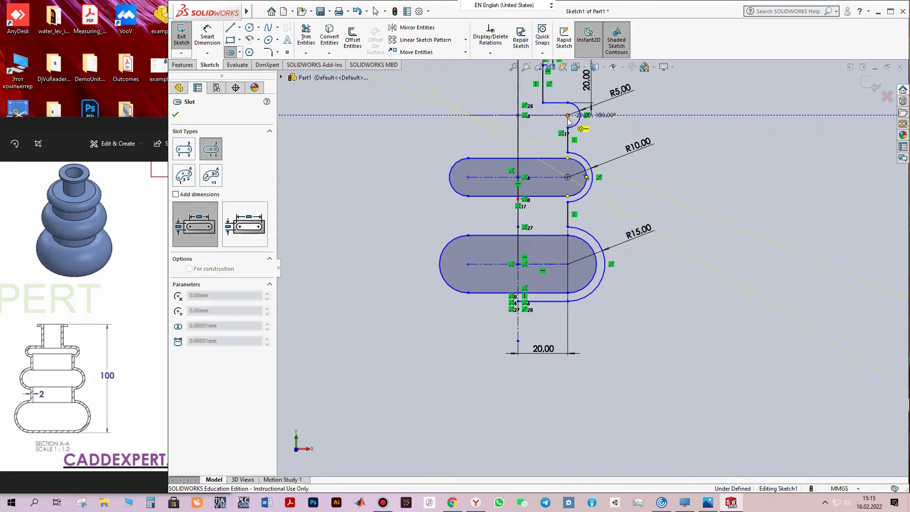
click(568, 115)
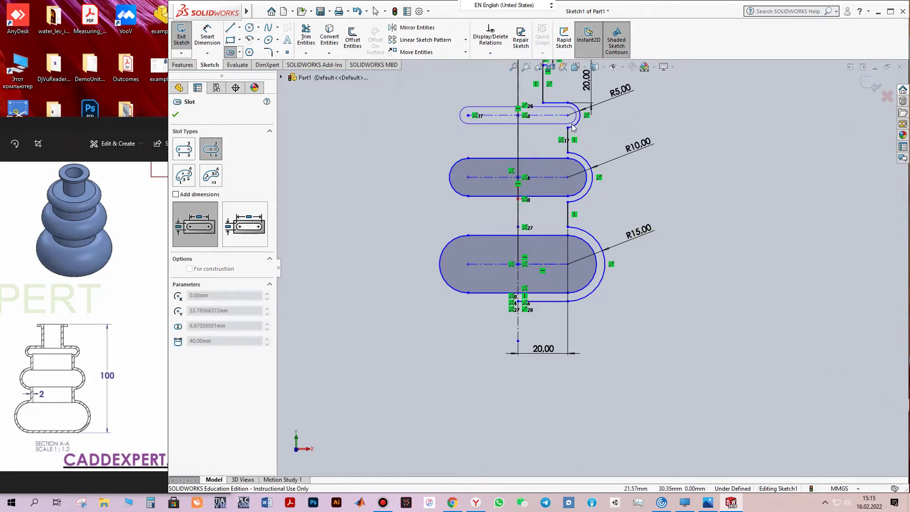
click(573, 127)
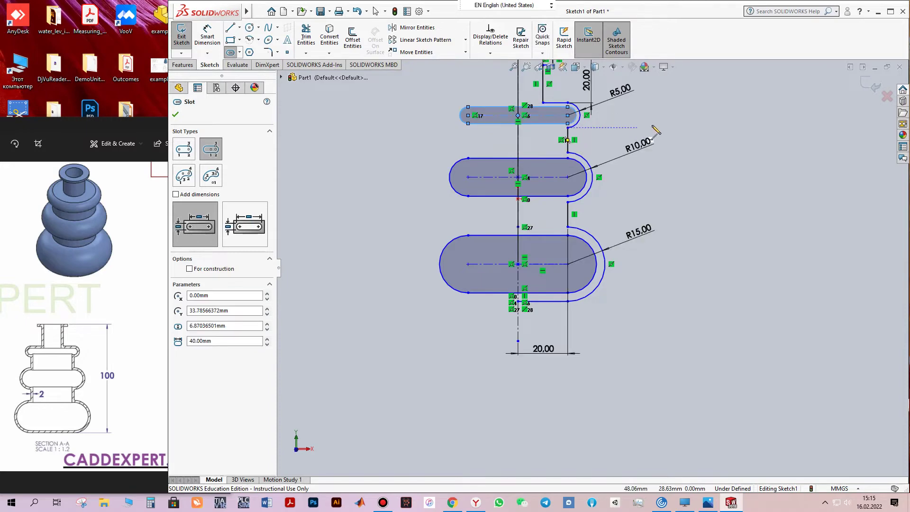
- Connect the three inner slots with two vertical lines just inside the outer connecting lines, the lower one about 16 mm long
ctrl+middle_drag(659, 114, 686, 180)
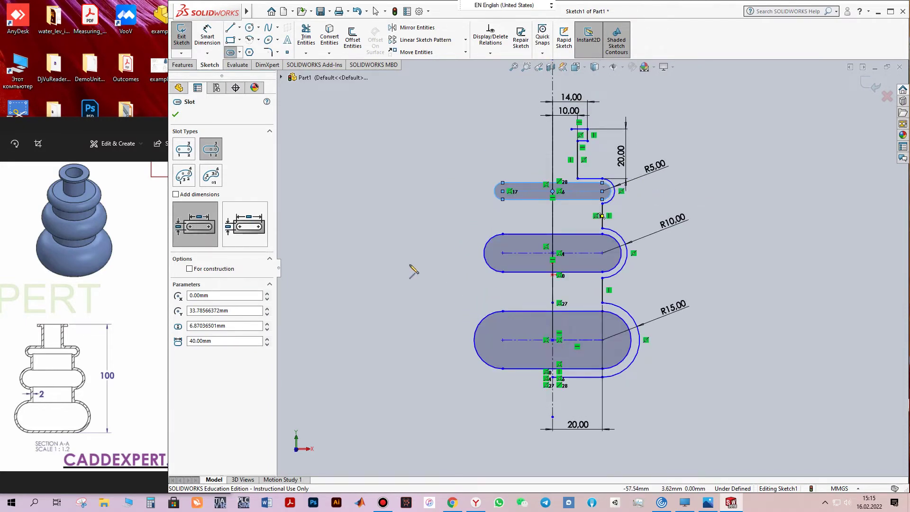
click(231, 29)
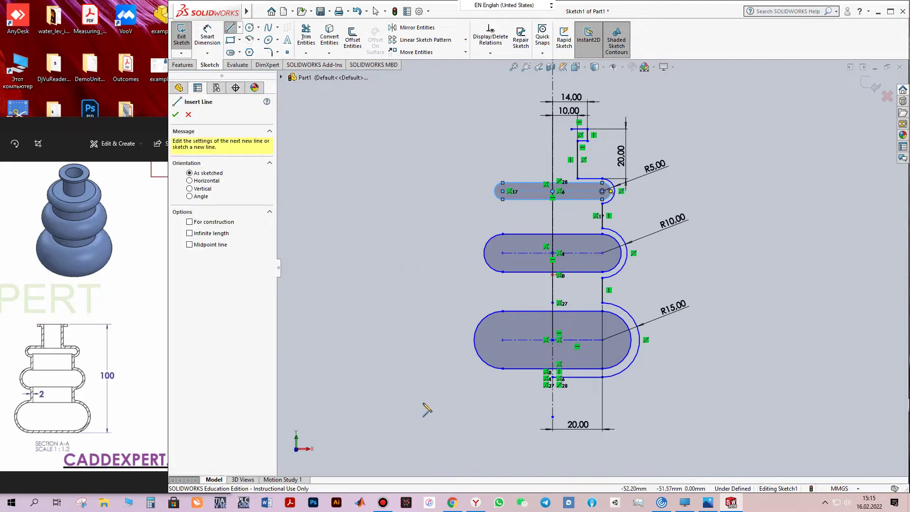
click(596, 311)
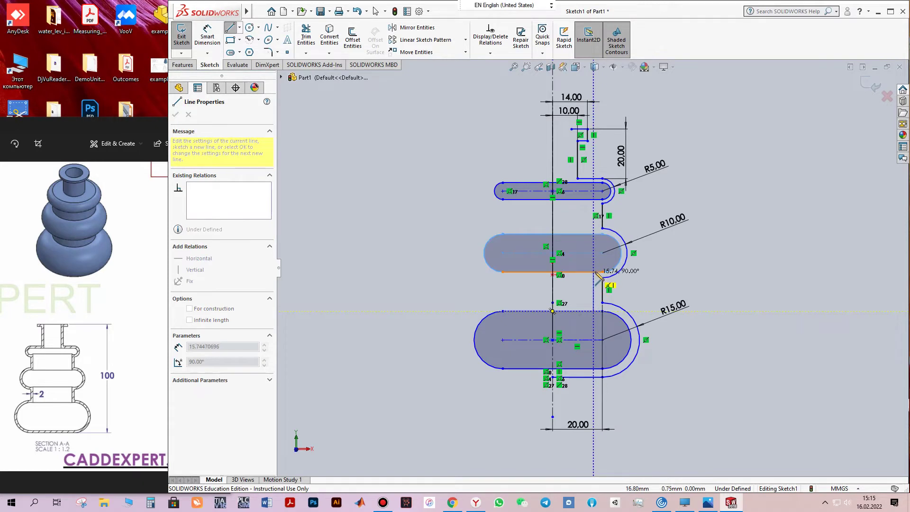
click(594, 272)
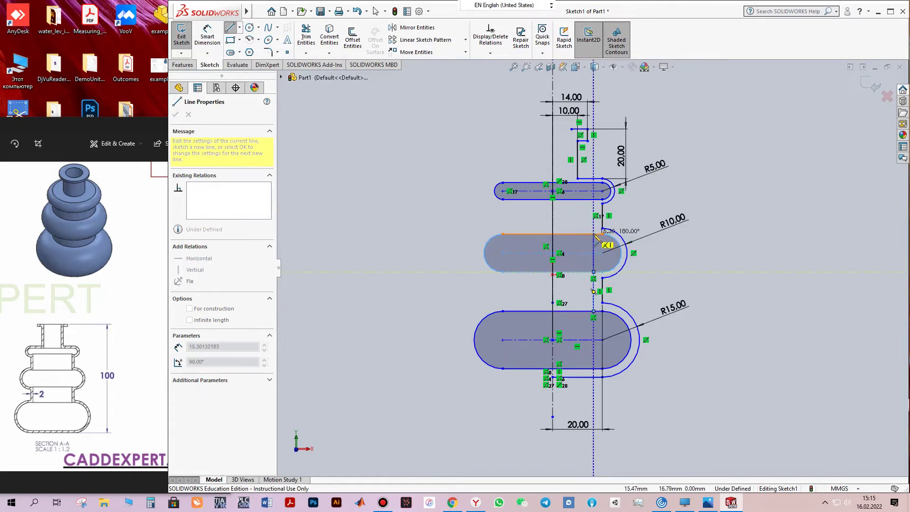
double_click(586, 247)
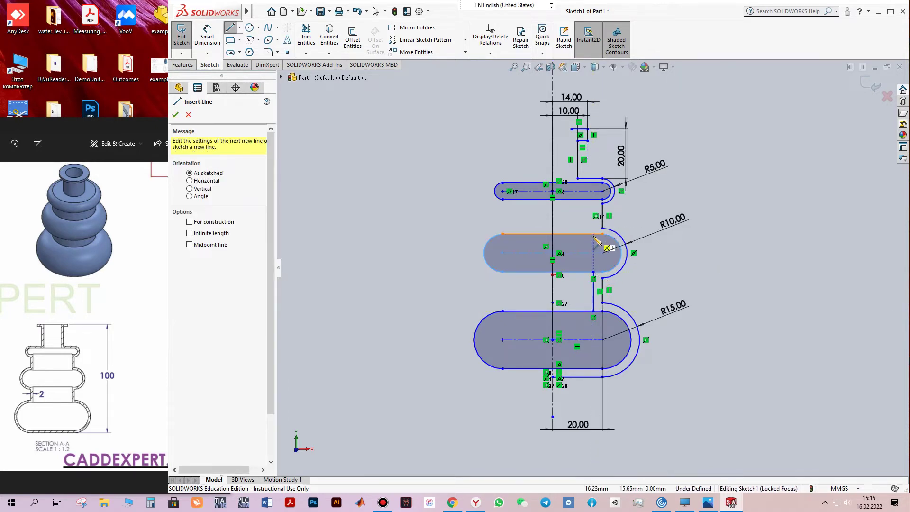
click(594, 234)
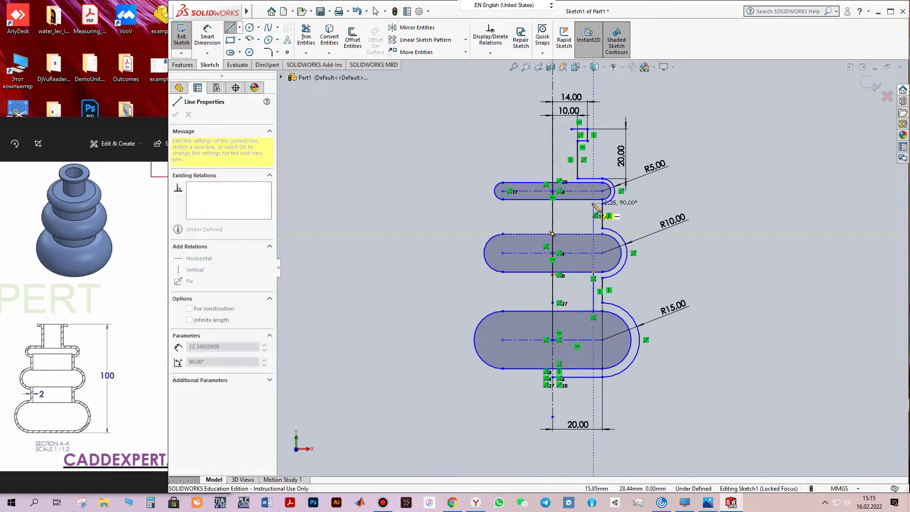
click(593, 200)
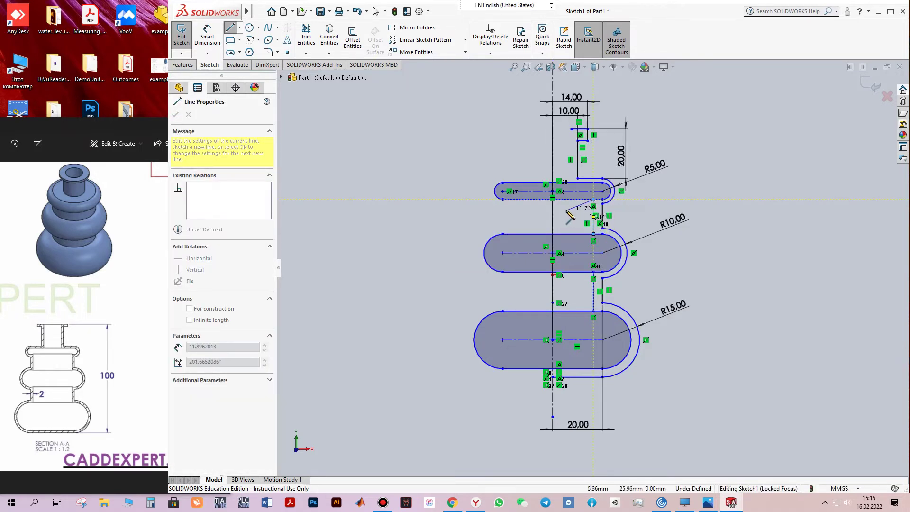
key(Escape)
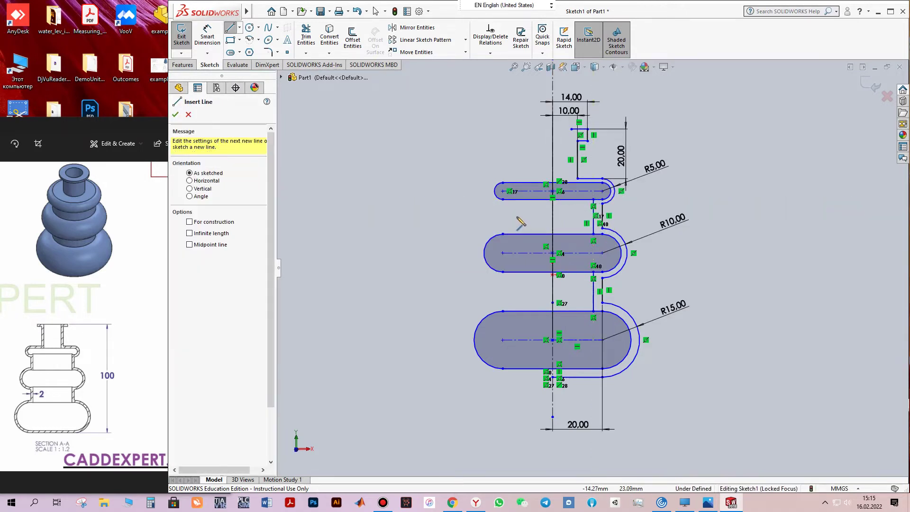
- Draw a vertical inner neck line about 21.6 mm long from the flange's top edge down to the top inner slot
click(572, 129)
click(572, 182)
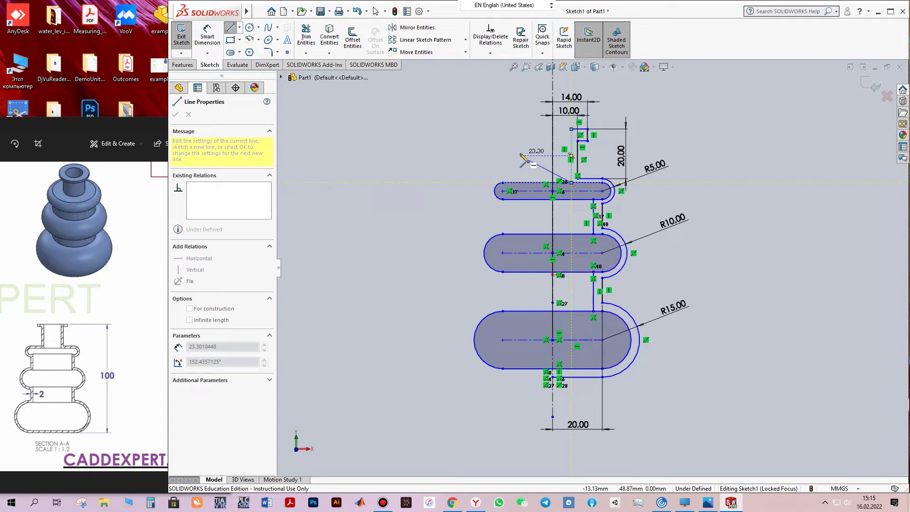
key(Escape)
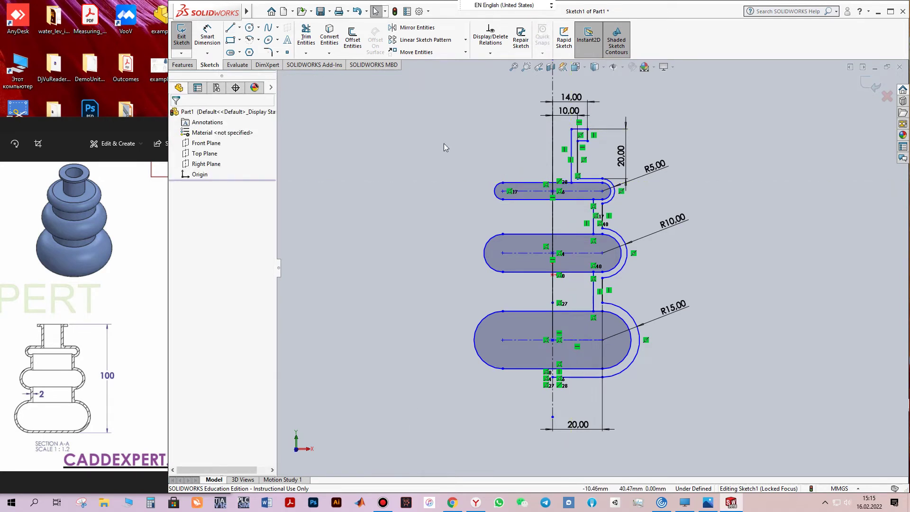
- Trim the inner slots' halves beyond the centerline and their leftover horizontal segments inside the cavity to leave one continuous inner contour
click(308, 34)
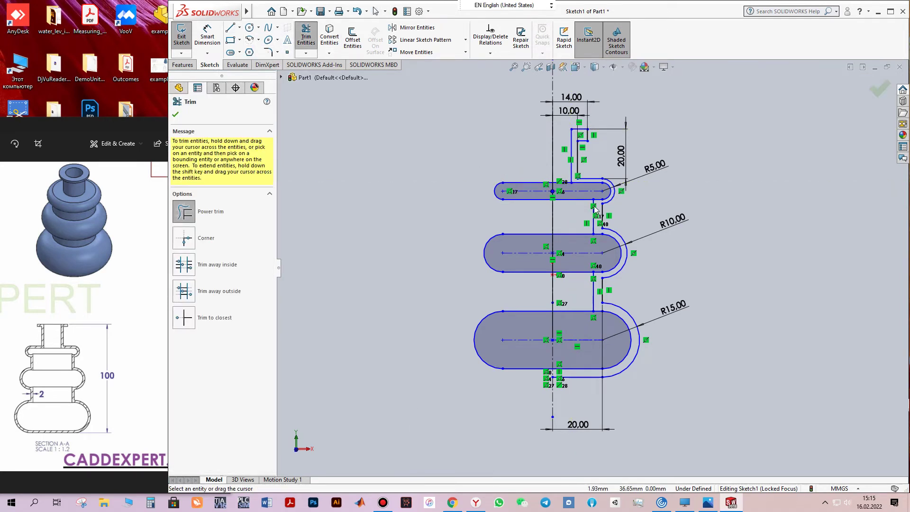
drag(532, 197, 516, 400)
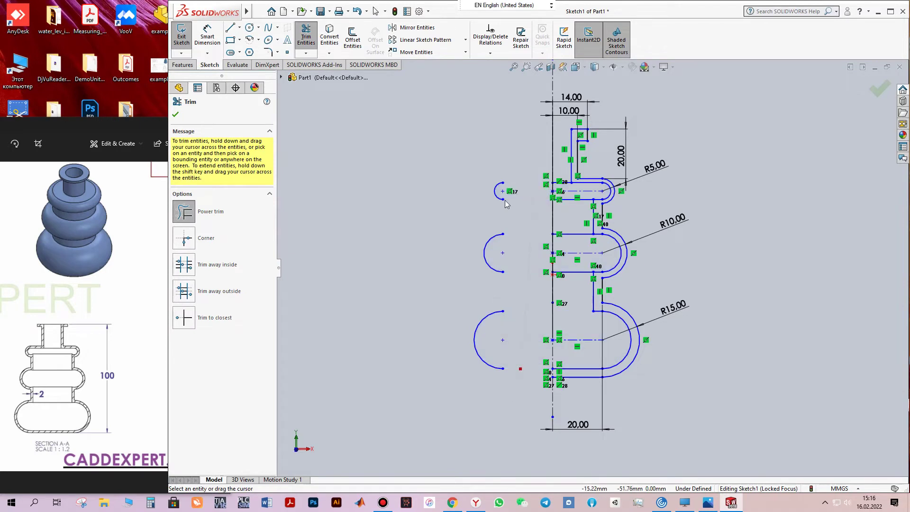
drag(496, 187, 479, 373)
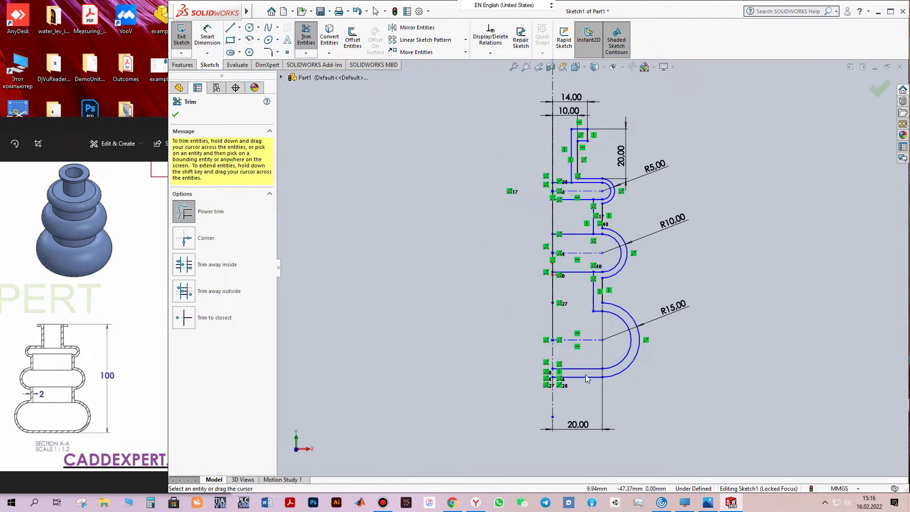
scroll(577, 274, down, 2)
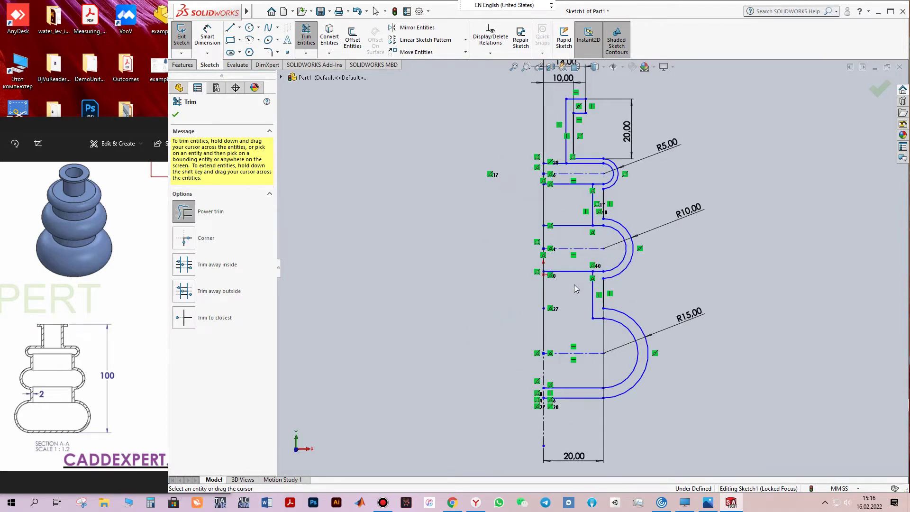
mouse_move(565, 190)
mouse_down()
mouse_move(560, 159)
mouse_move(557, 174)
mouse_up()
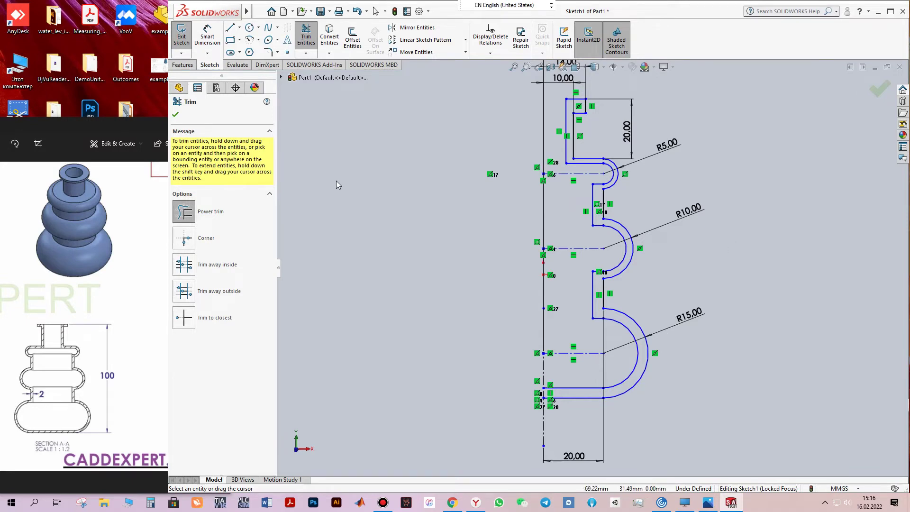
- Dimension the bottom bulge's inner arc with a radius of 15-2, giving 13 mm
click(211, 40)
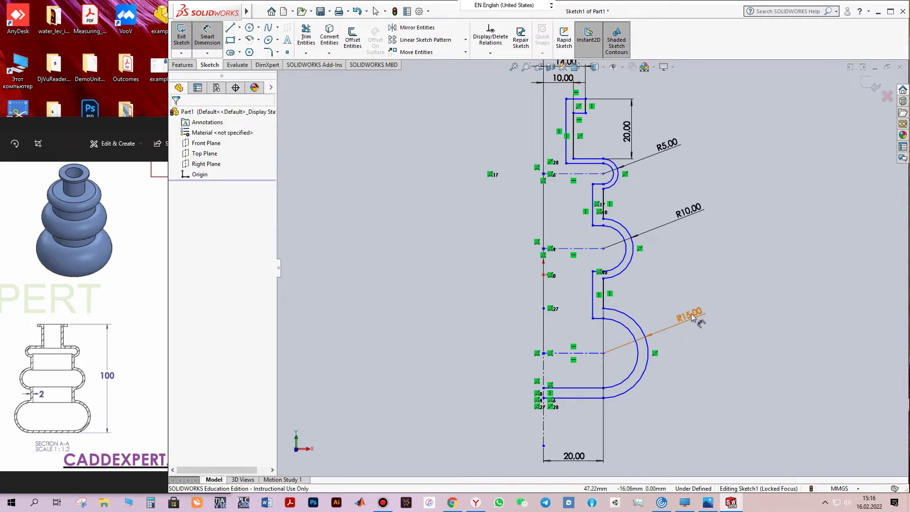
click(635, 363)
click(703, 371)
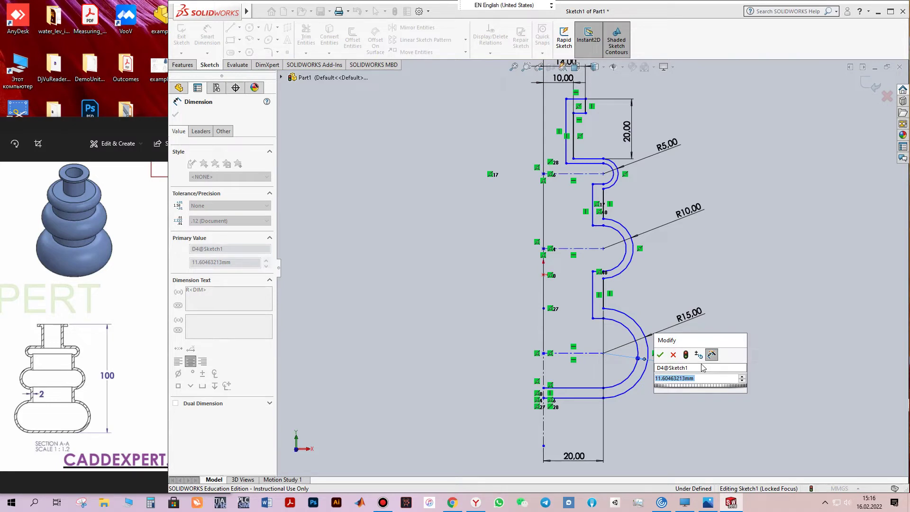
text(15)
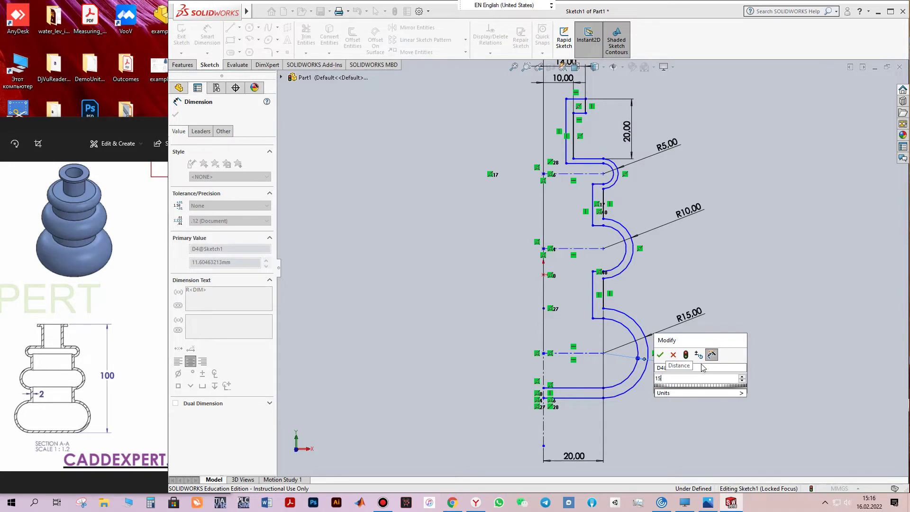
text(-2)
key(Return)
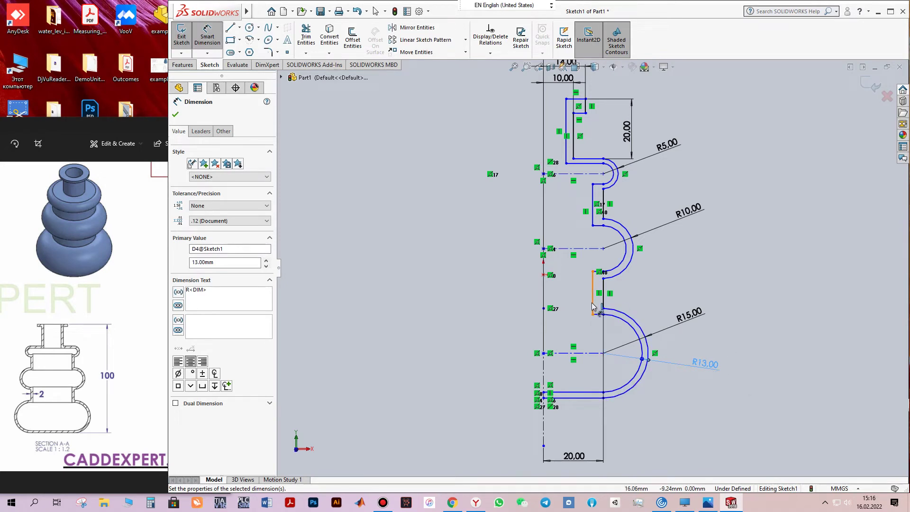
- Dimension the wall thickness between the lower inner and outer vertical connecting lines as 2 mm
click(594, 304)
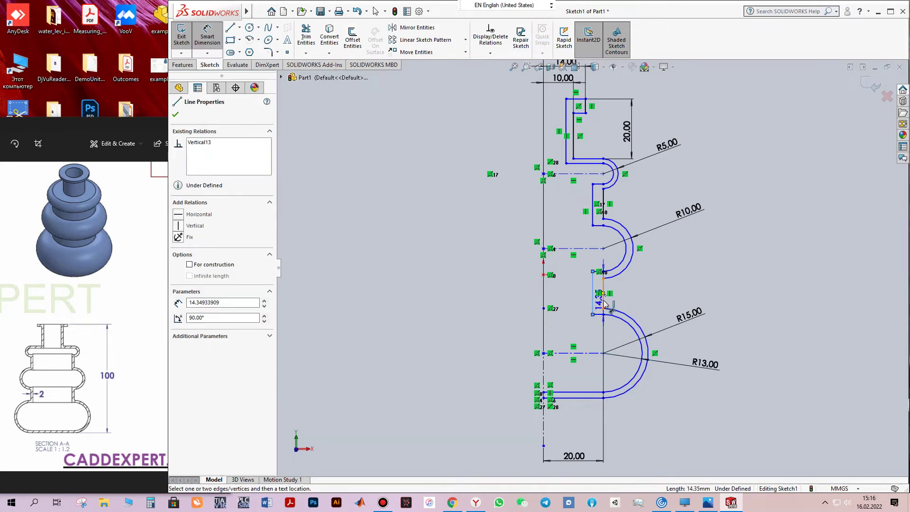
click(604, 302)
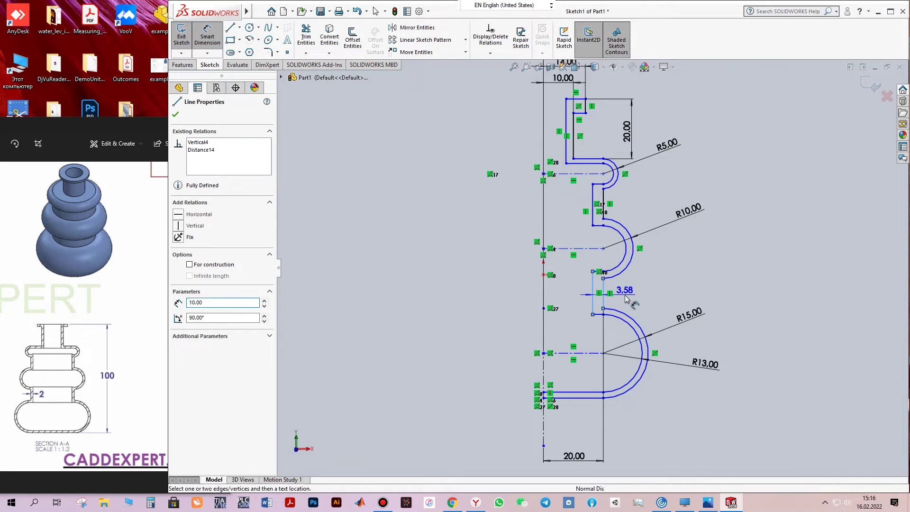
click(626, 298)
text(2)
key(Return)
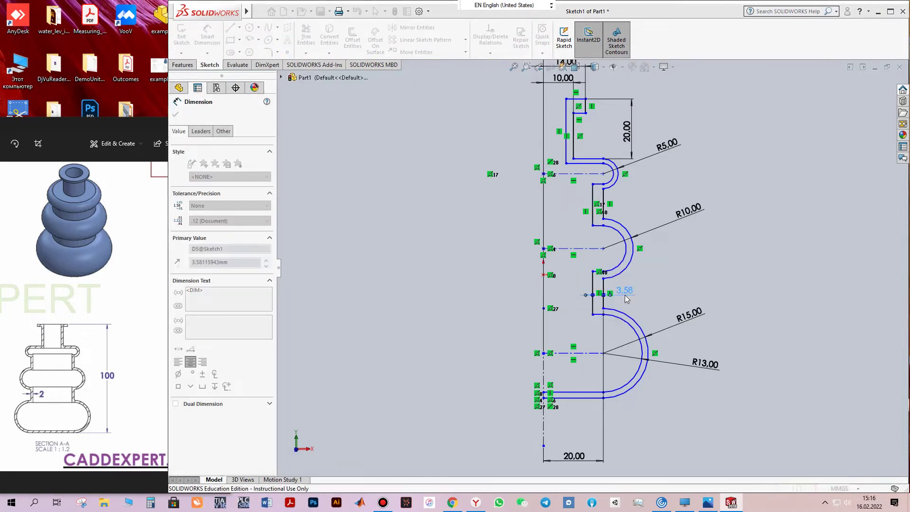
- Dimension the neck's wall thickness between its inner and outer vertical lines as 2 mm
click(568, 147)
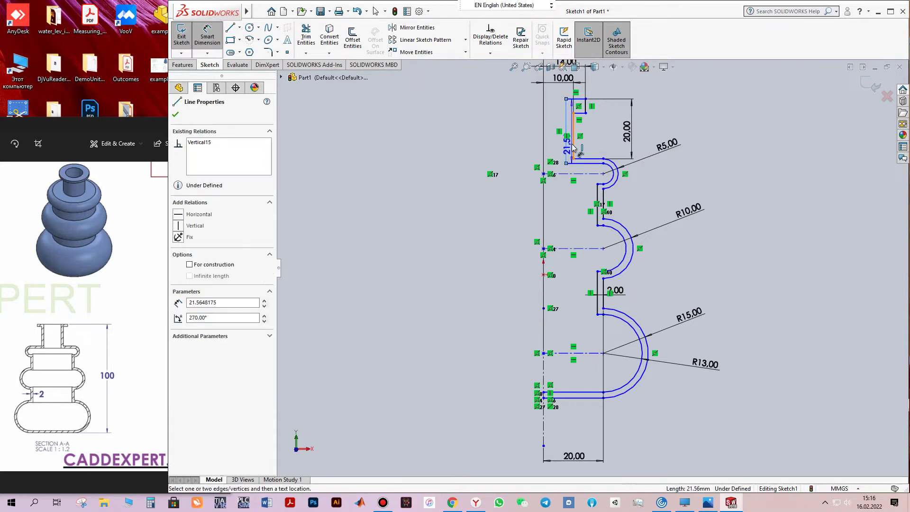
click(574, 144)
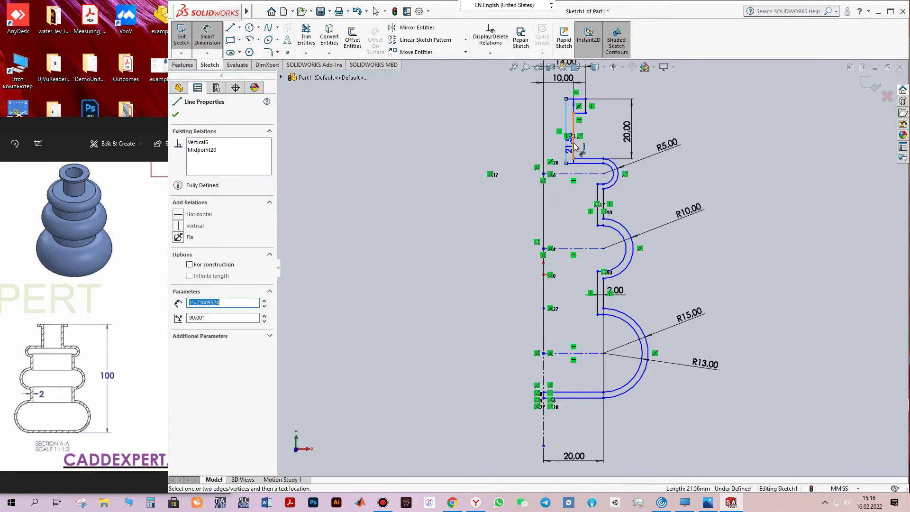
click(575, 192)
text(2)
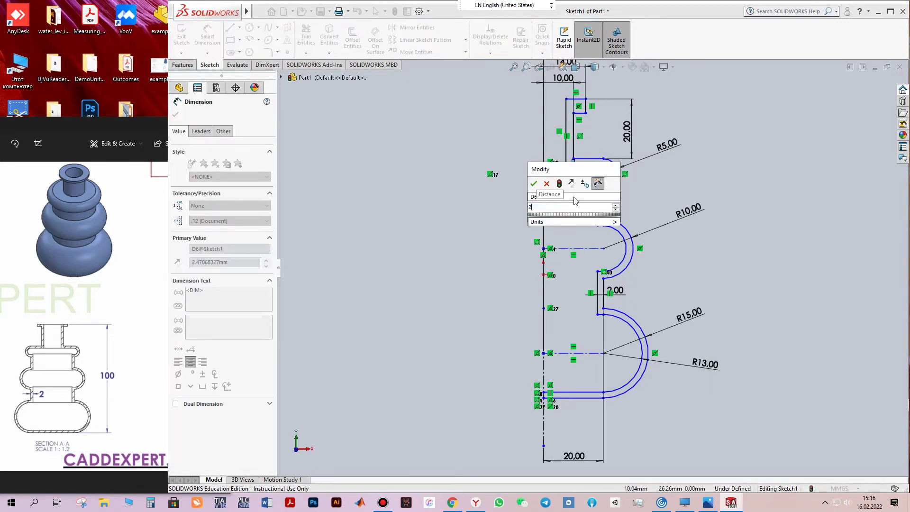
key(Return)
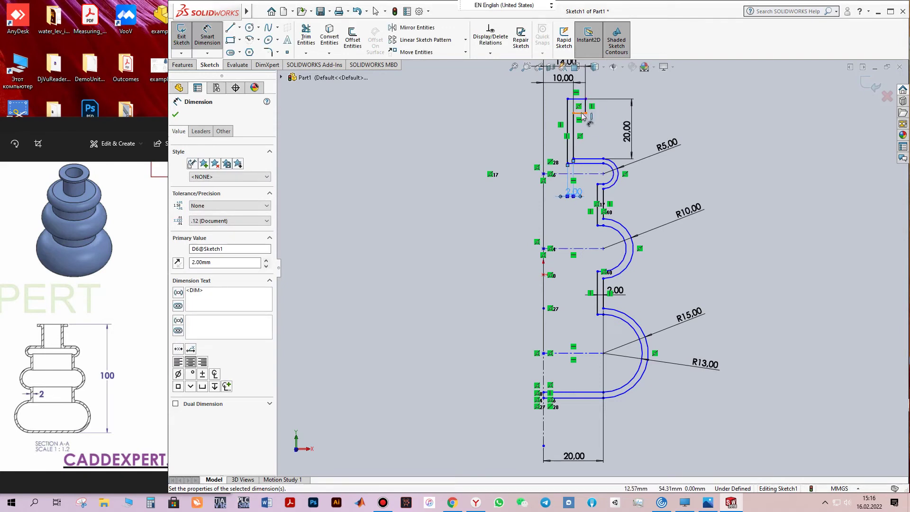
- Check the flange on the reference drawing and dimension its thickness as 2 mm
mouse_move(77, 124)
mouse_down()
mouse_move(345, 112)
mouse_move(338, 128)
mouse_up()
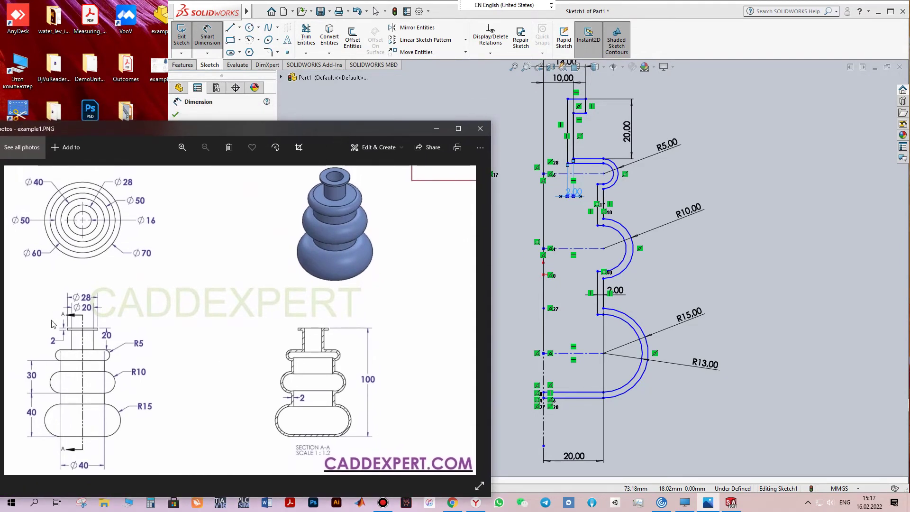
click(637, 16)
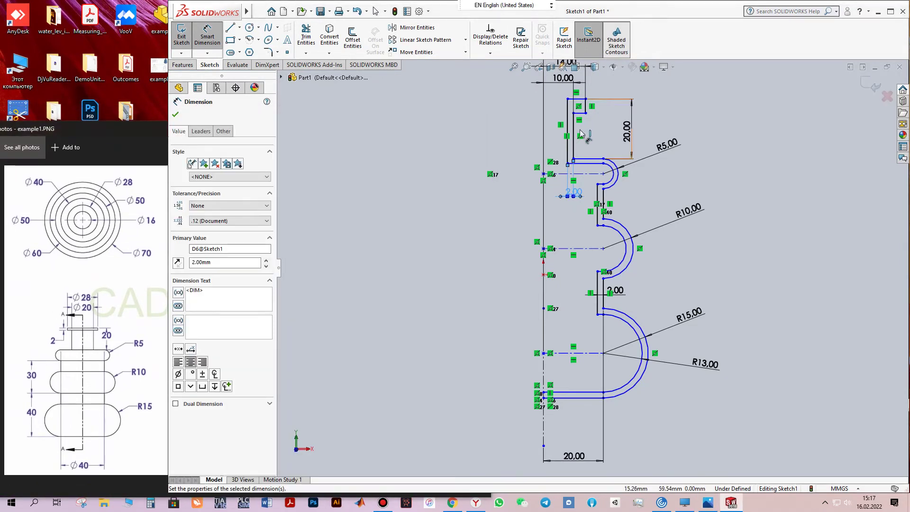
click(580, 114)
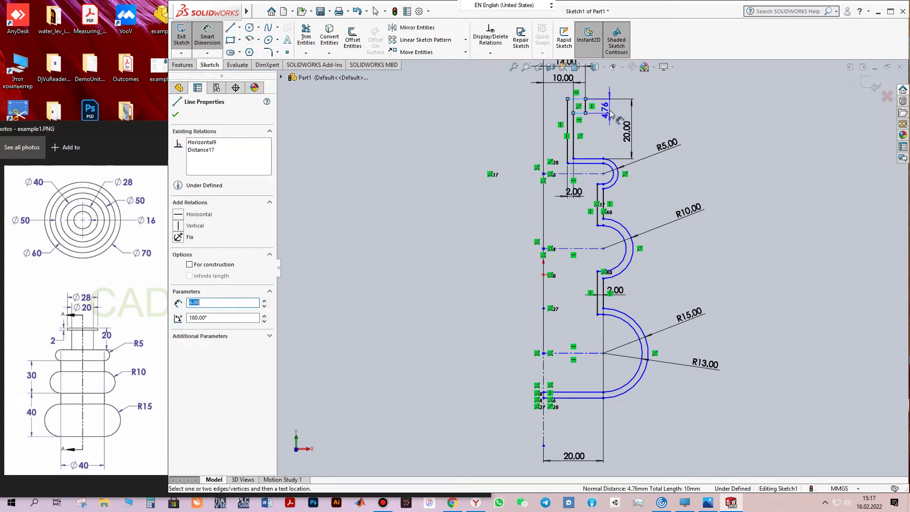
click(613, 108)
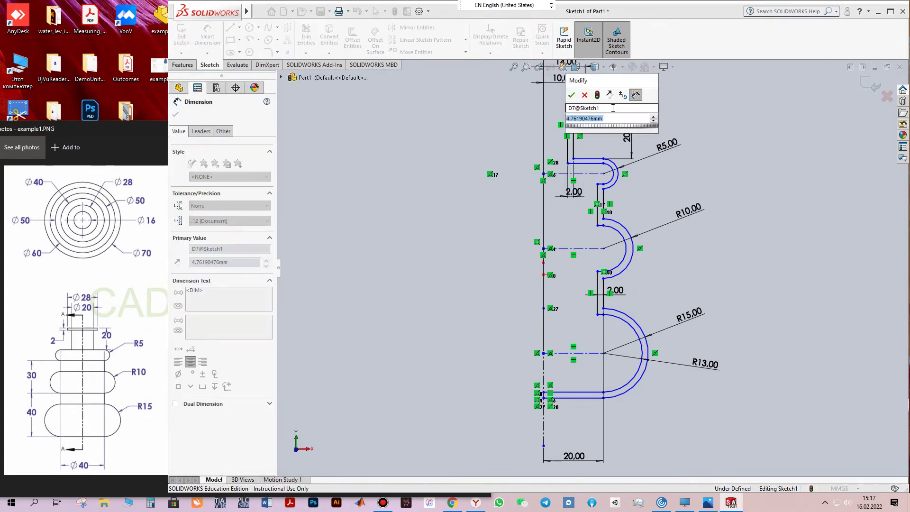
text(2)
key(Return)
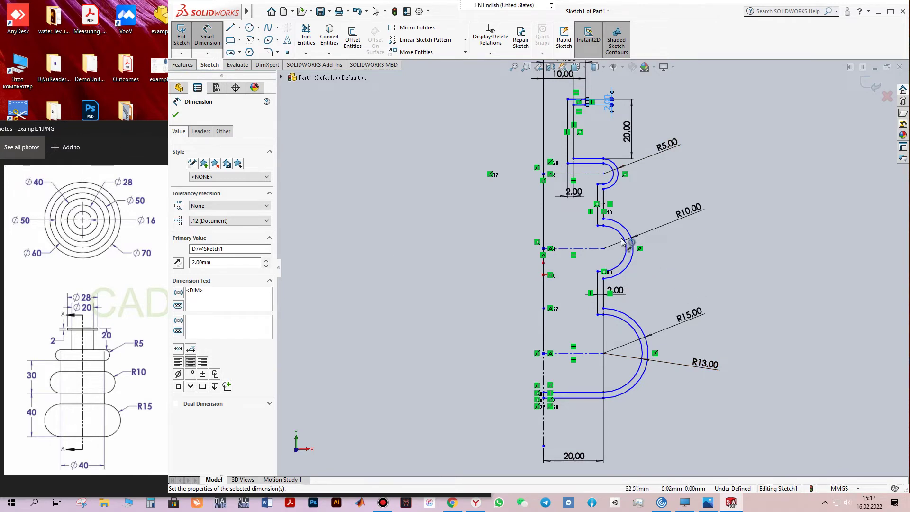
- Compare the dimensioned half profile with the reference drawing and examine its contour at the centerline below the bottom bulge
click(142, 150)
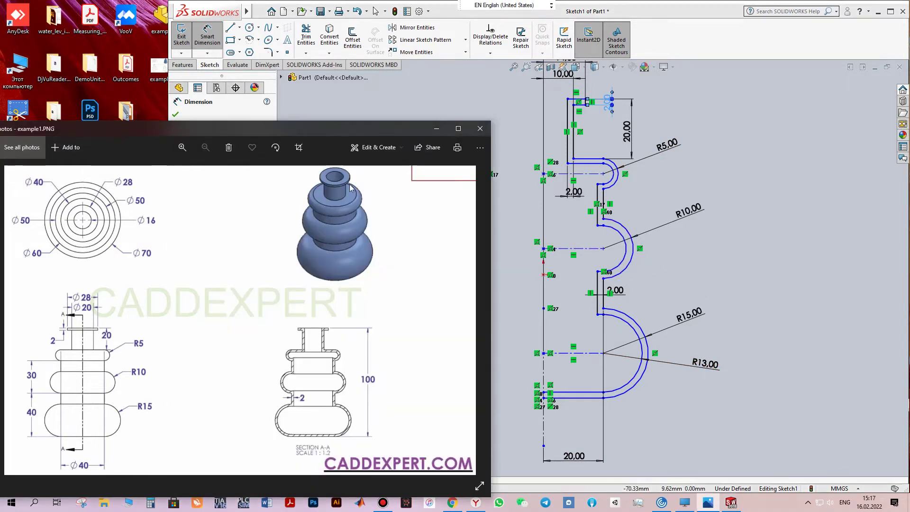
click(599, 370)
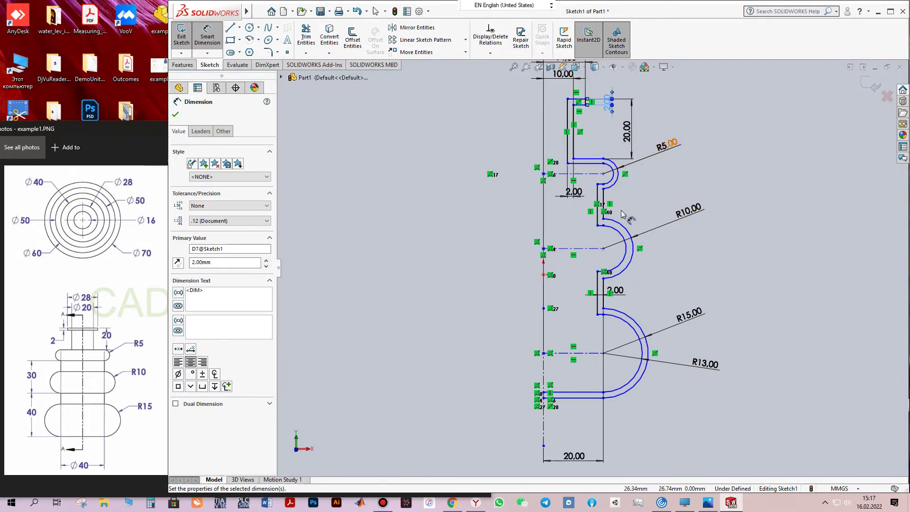
scroll(543, 392, down, 5)
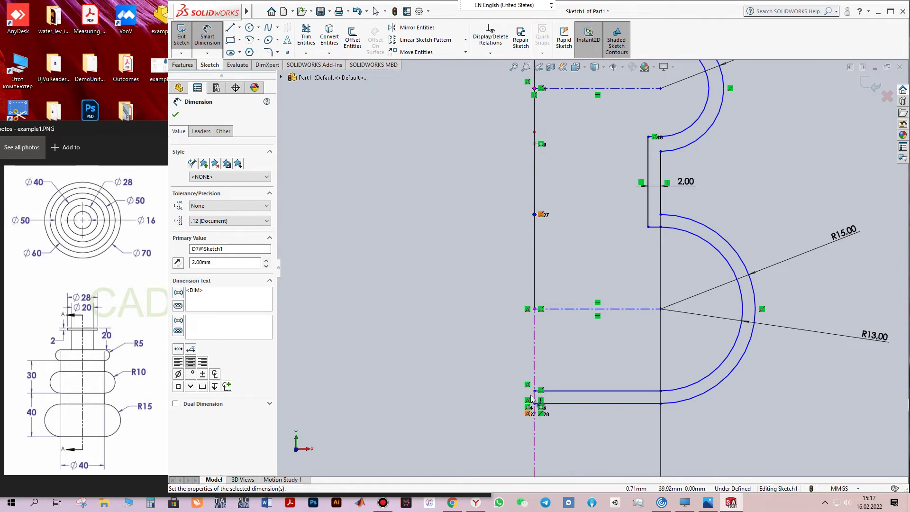
scroll(629, 303, up, 2)
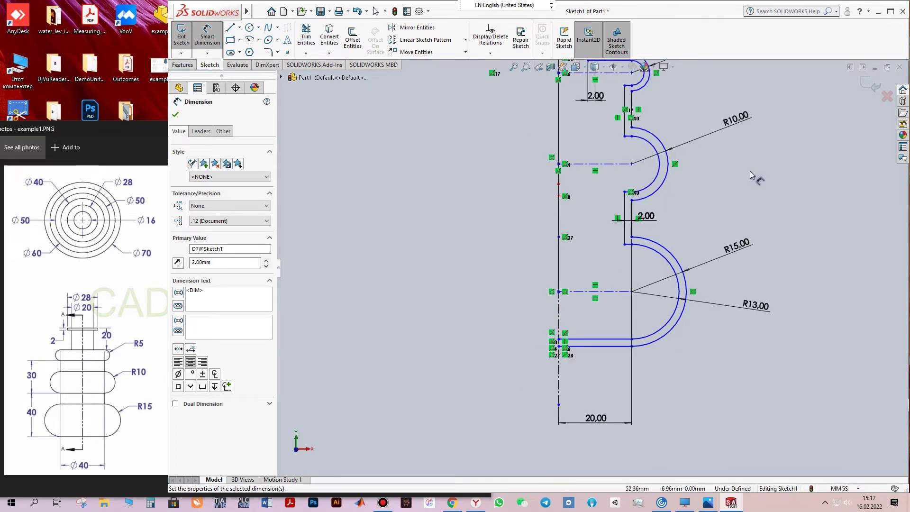
scroll(750, 175, up, 3)
scroll(666, 153, down, 1)
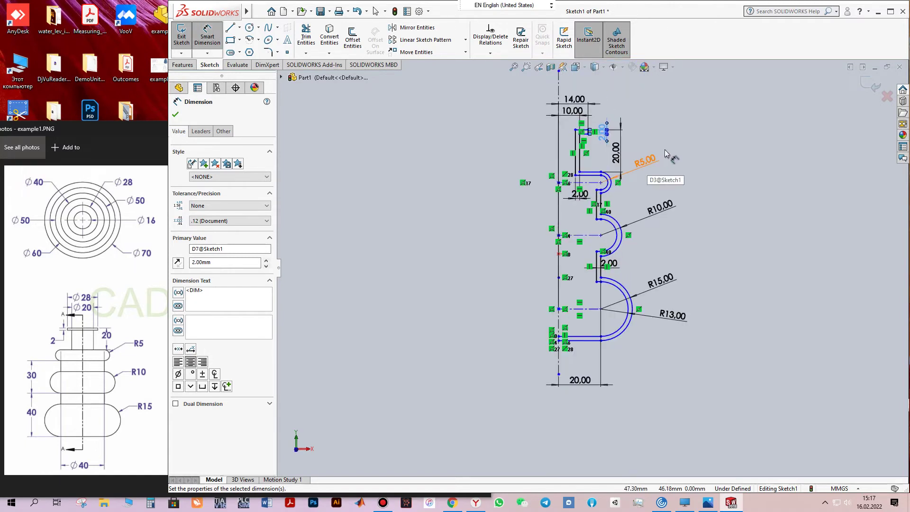
key(Escape)
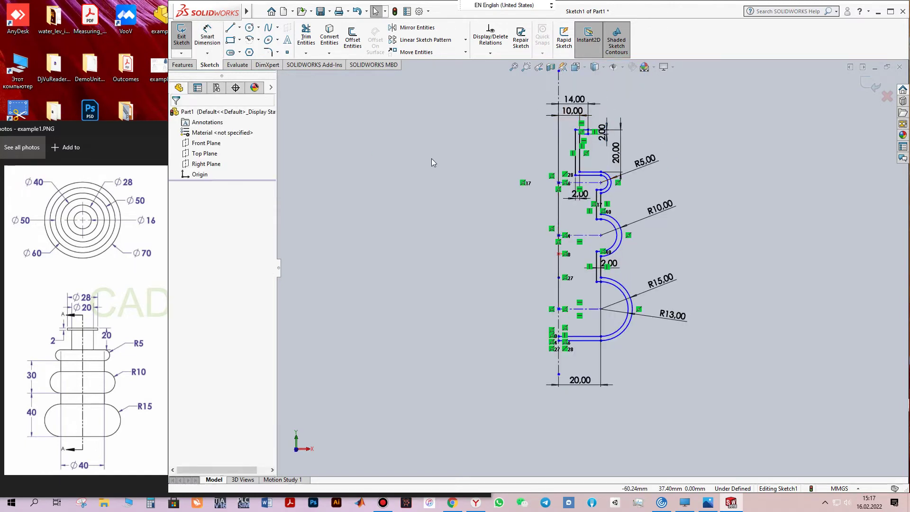
click(188, 67)
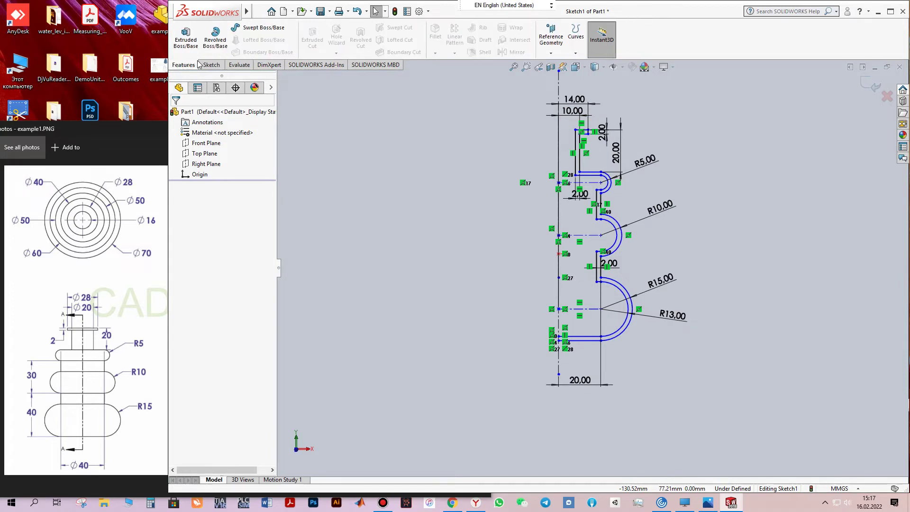
click(219, 48)
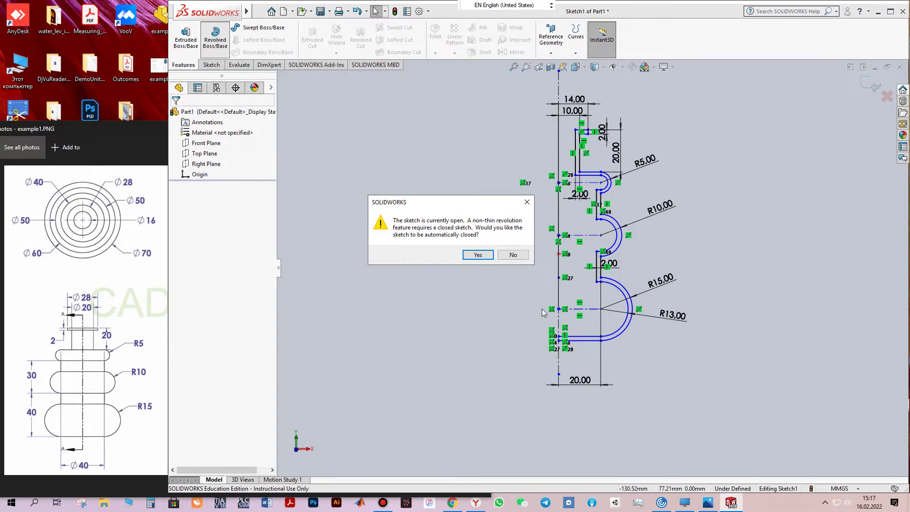
click(527, 202)
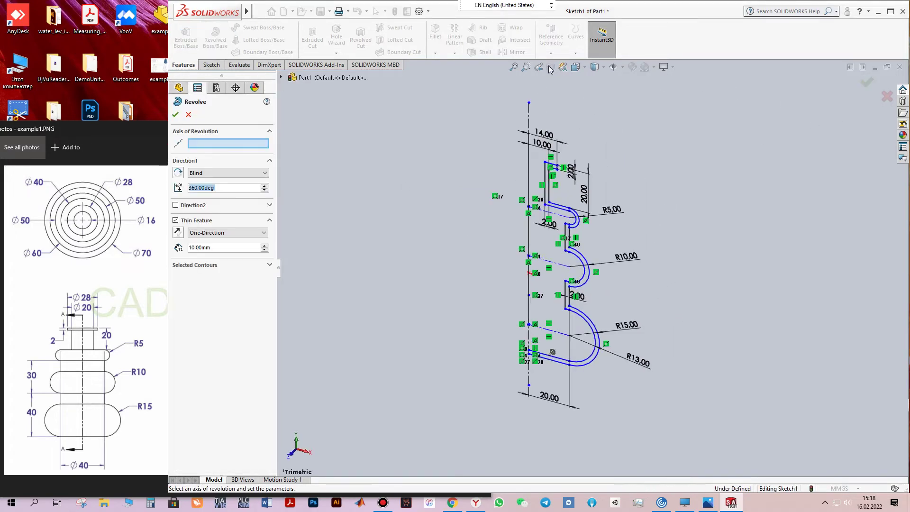
click(887, 96)
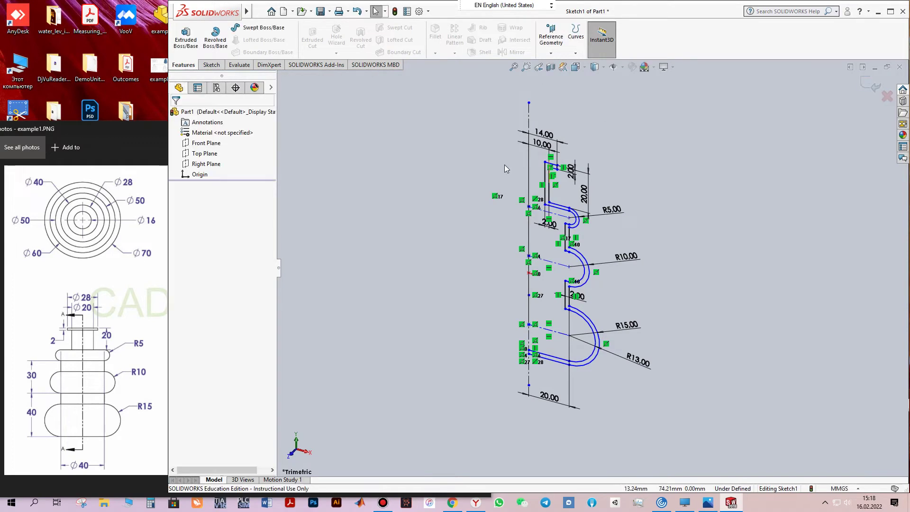
click(588, 69)
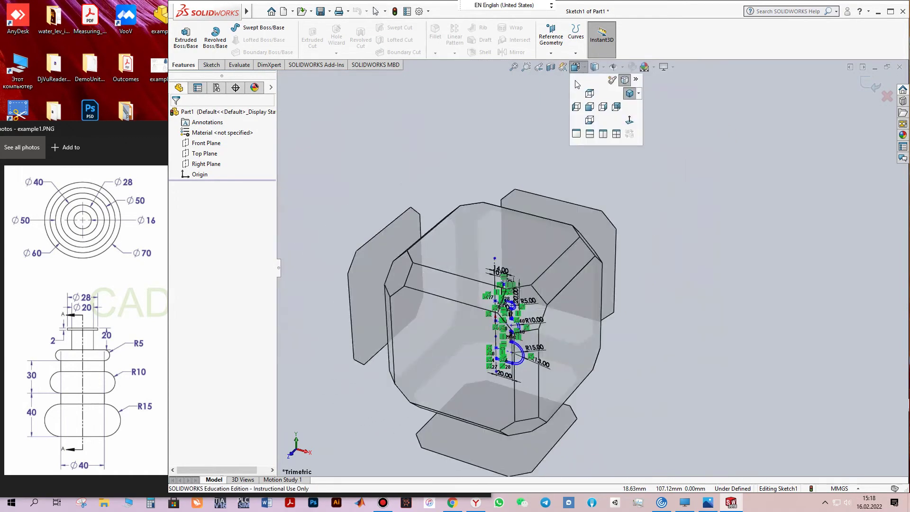
click(589, 107)
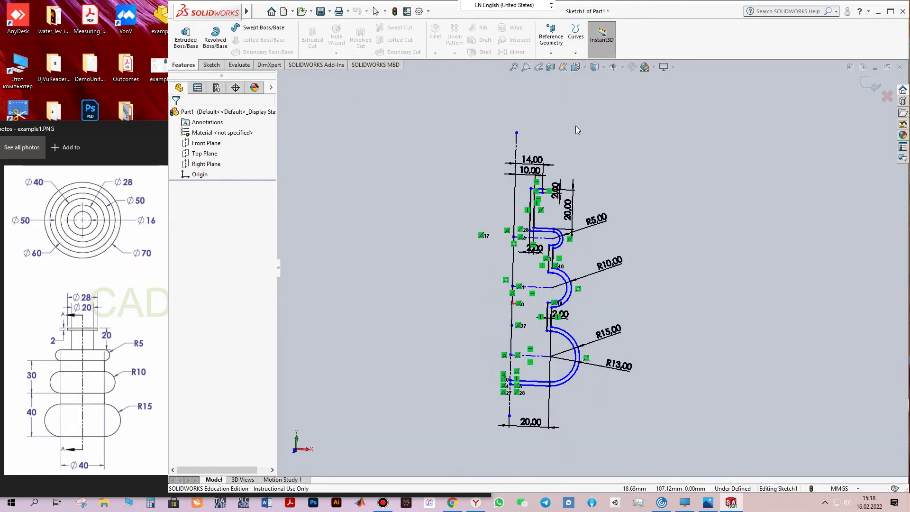
- Keep the view orientation dialog pinned open beside the model and set the sketch to the Front view
click(576, 67)
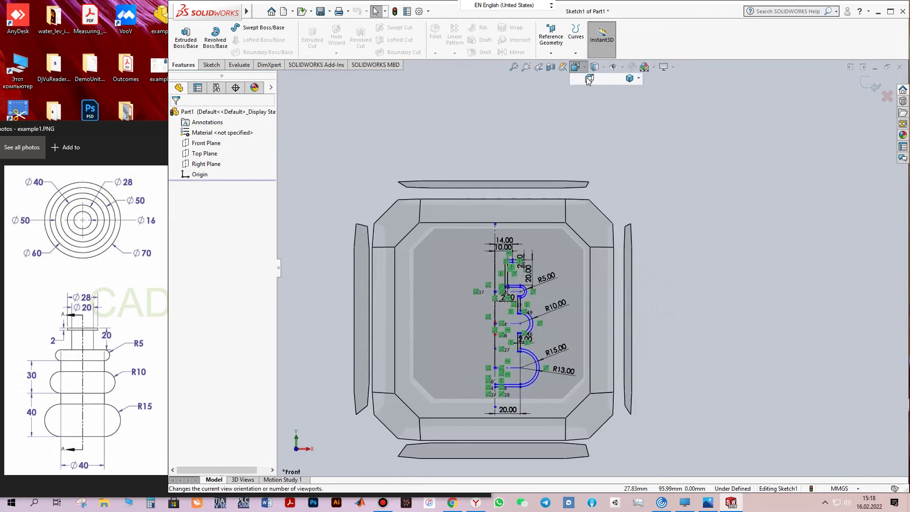
click(636, 79)
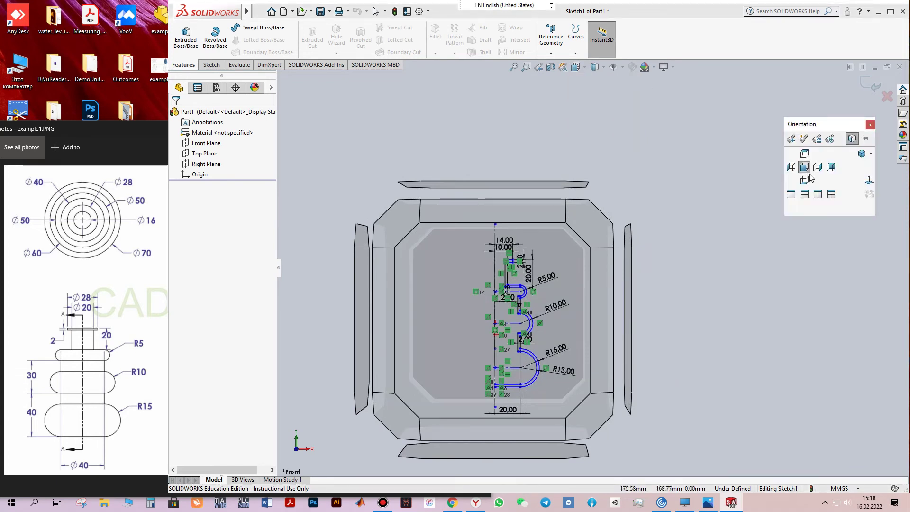
drag(837, 126, 842, 194)
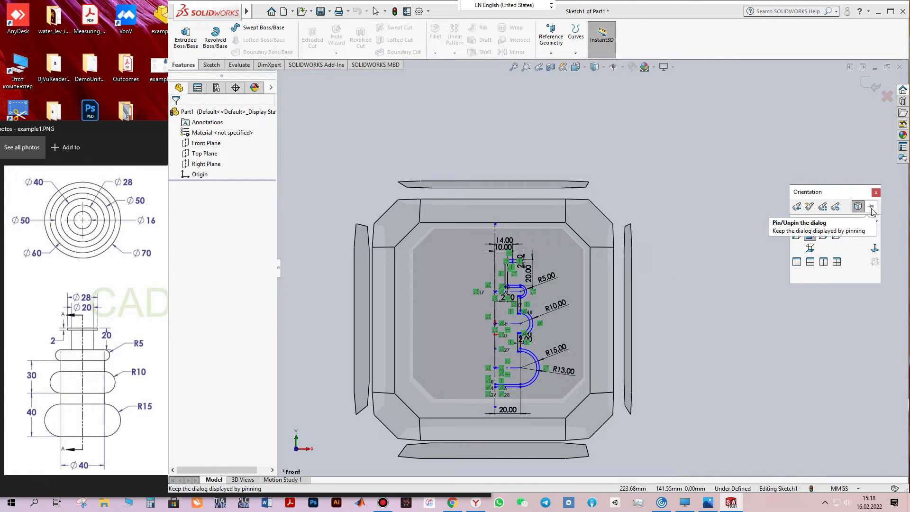
click(871, 208)
click(823, 235)
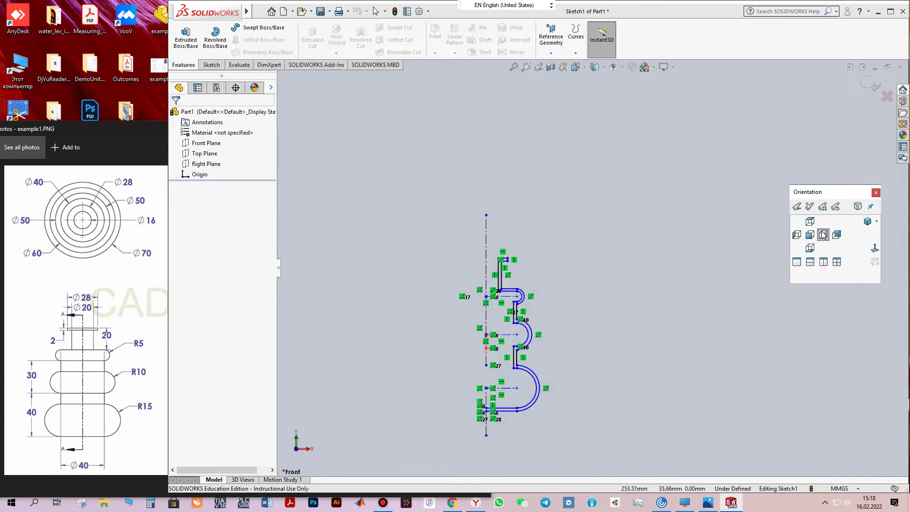
click(810, 235)
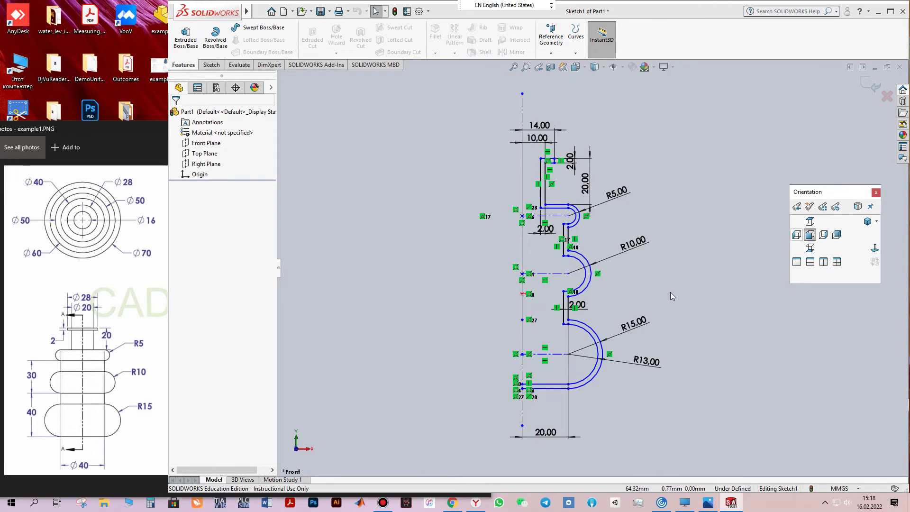
- Close the half profile at the centerline with a 2 mm vertical line joining the ends of the two bottom lines
click(211, 64)
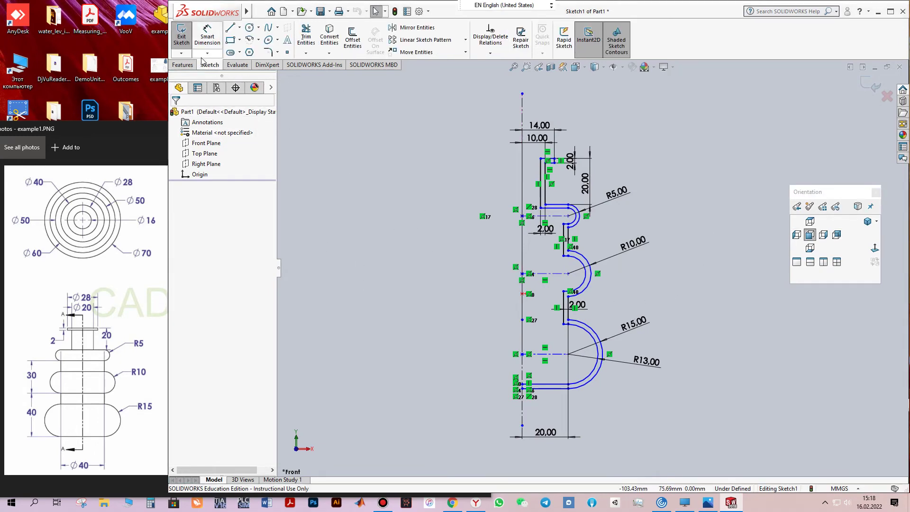
click(230, 27)
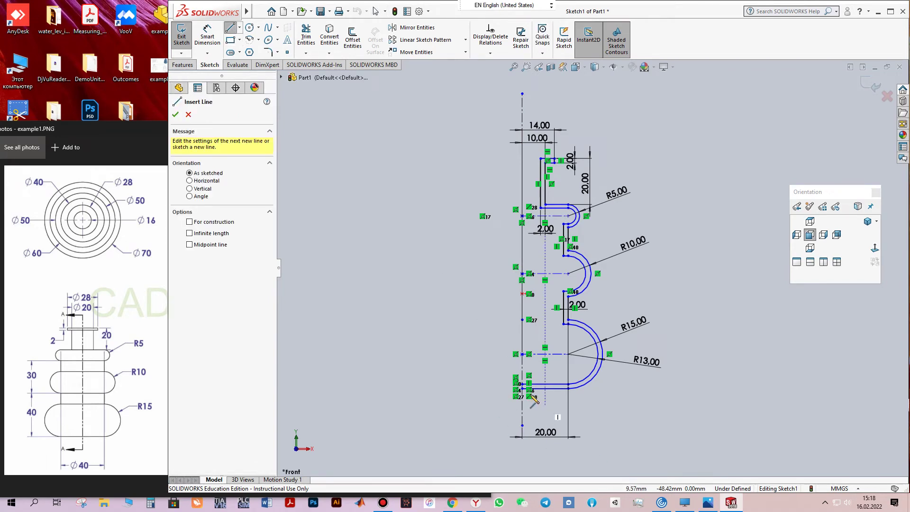
scroll(546, 411, down, 2)
scroll(545, 410, down, 2)
scroll(549, 362, down, 1)
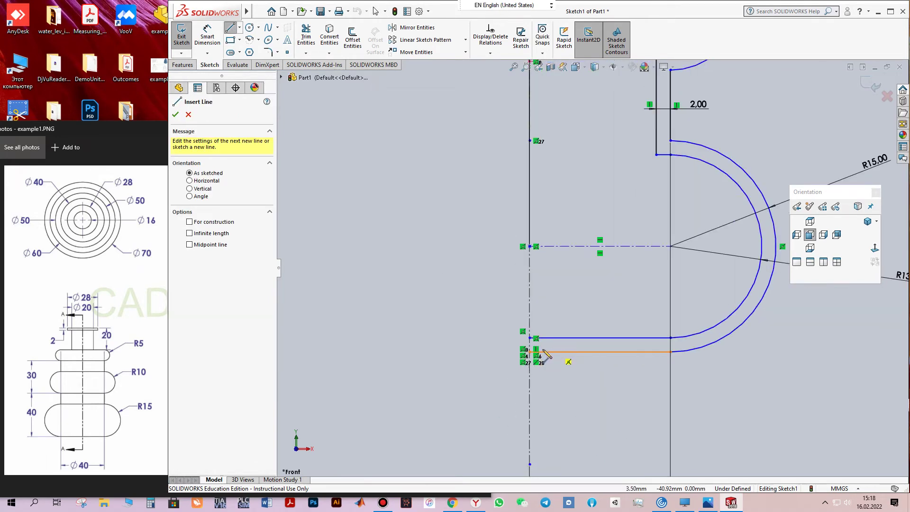
click(529, 348)
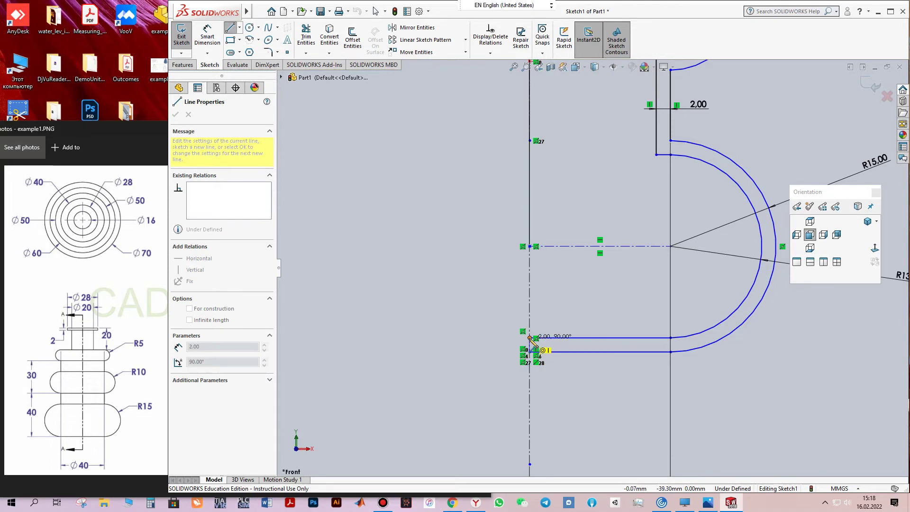
click(529, 338)
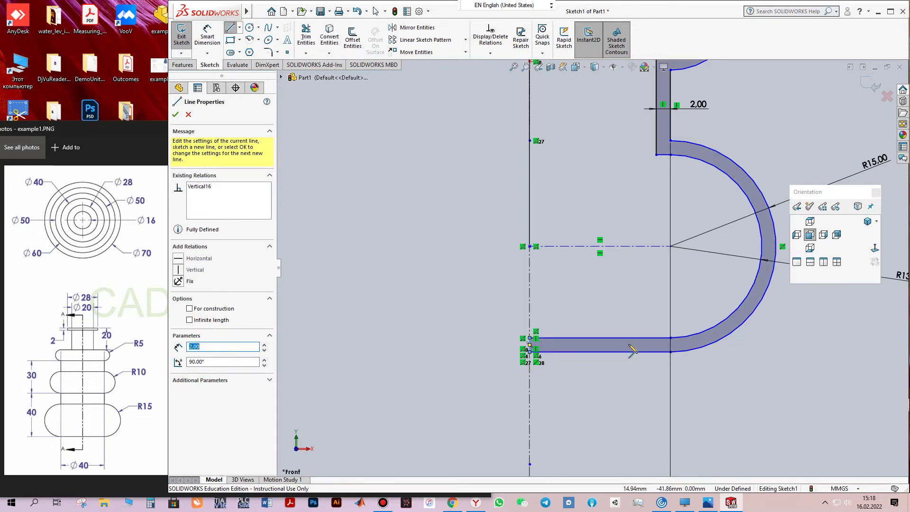
key(Escape)
scroll(579, 294, up, 5)
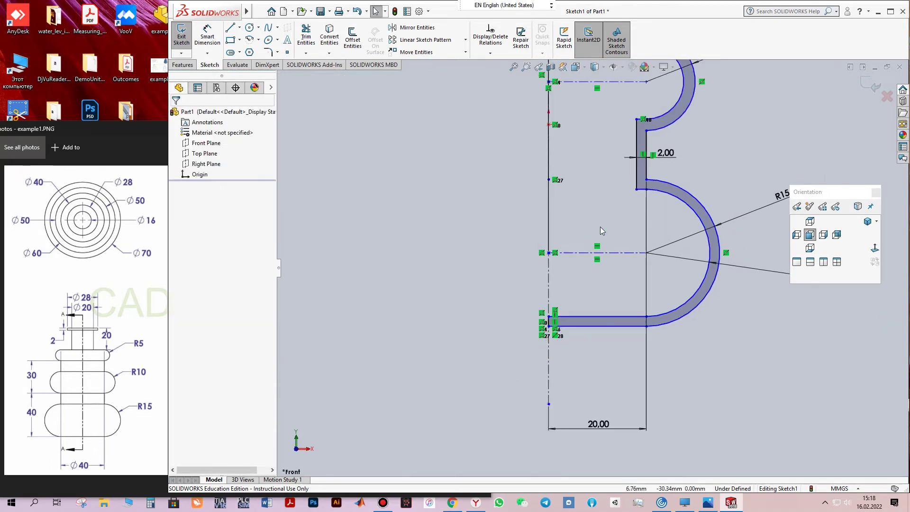
scroll(635, 156, down, 3)
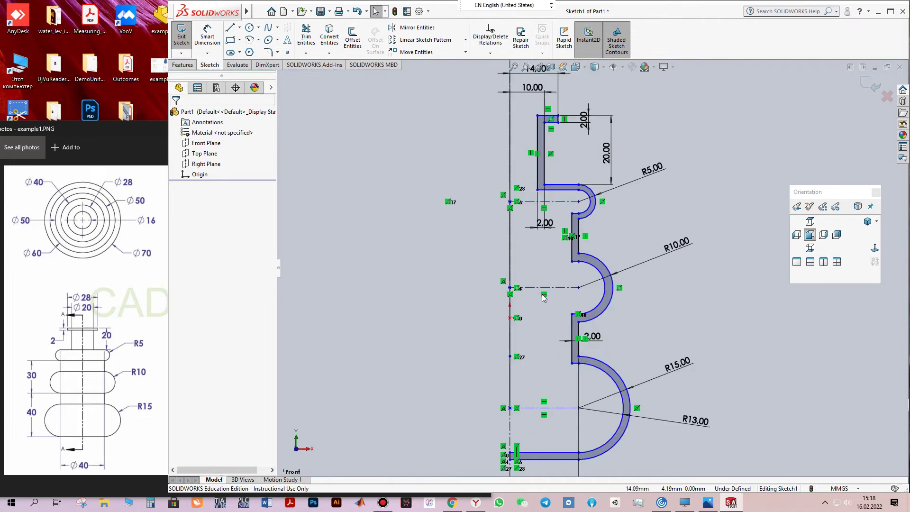
scroll(592, 382, up, 1)
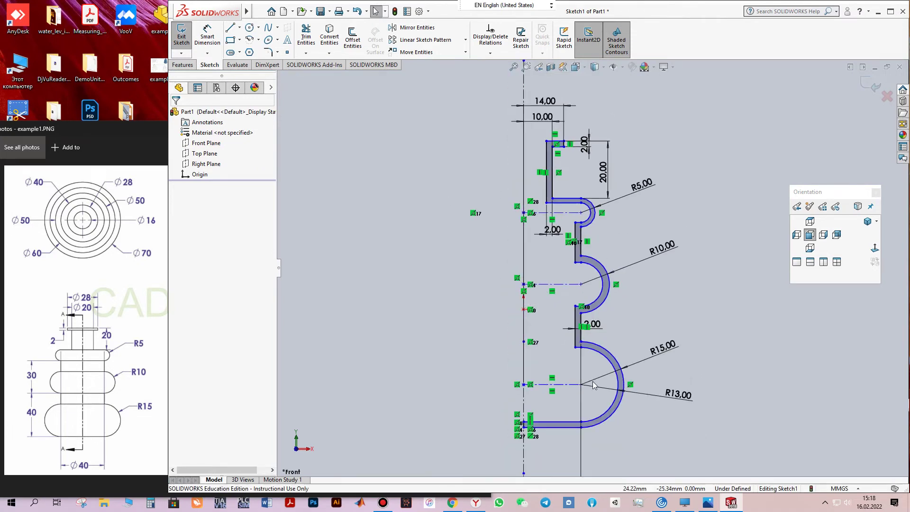
- Revolve the closed profile 360° about the vertical centerline and compare the solid with the reference drawing
click(182, 65)
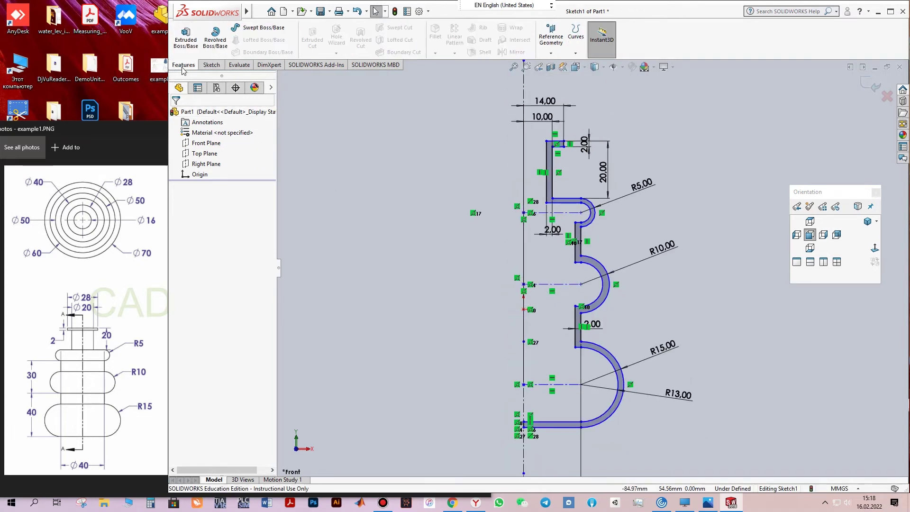
click(216, 43)
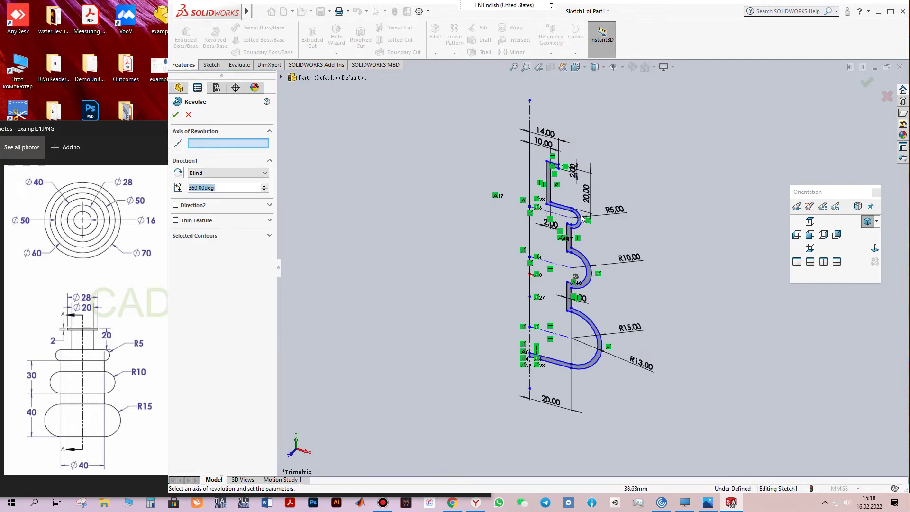
click(531, 174)
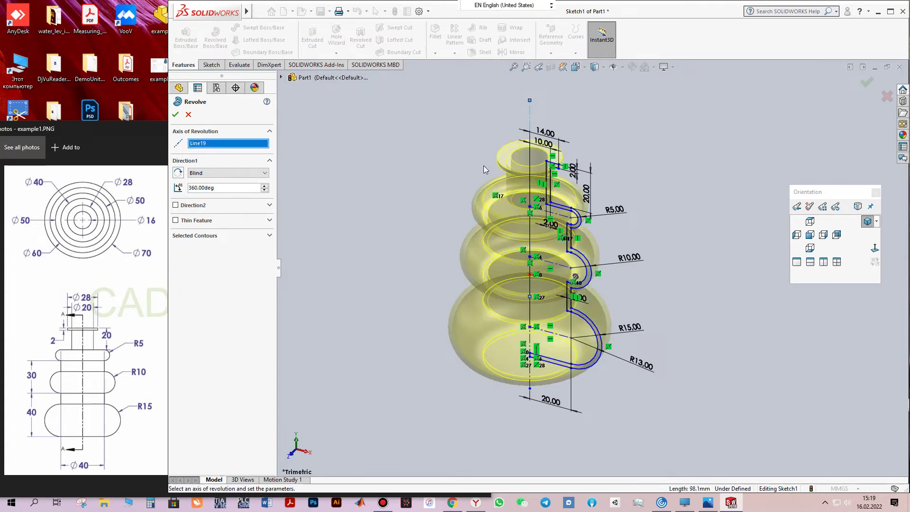
right_click(496, 173)
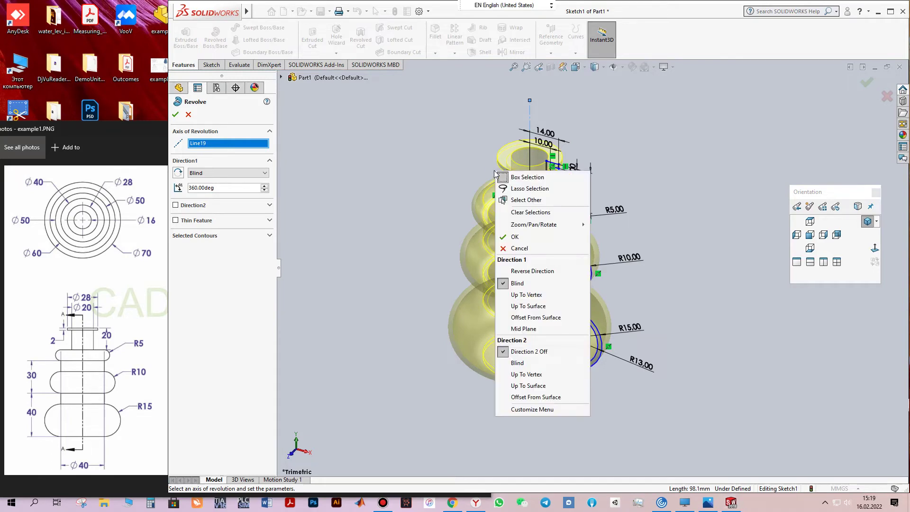
click(524, 236)
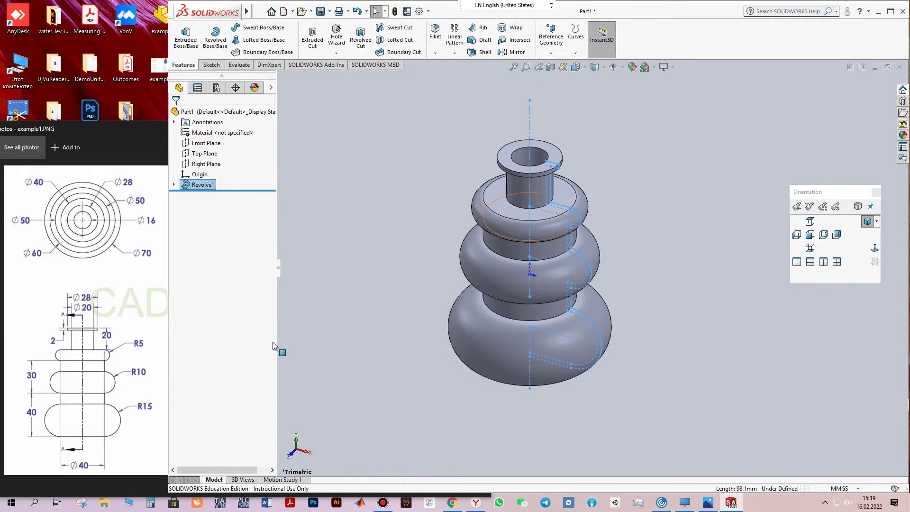
click(138, 271)
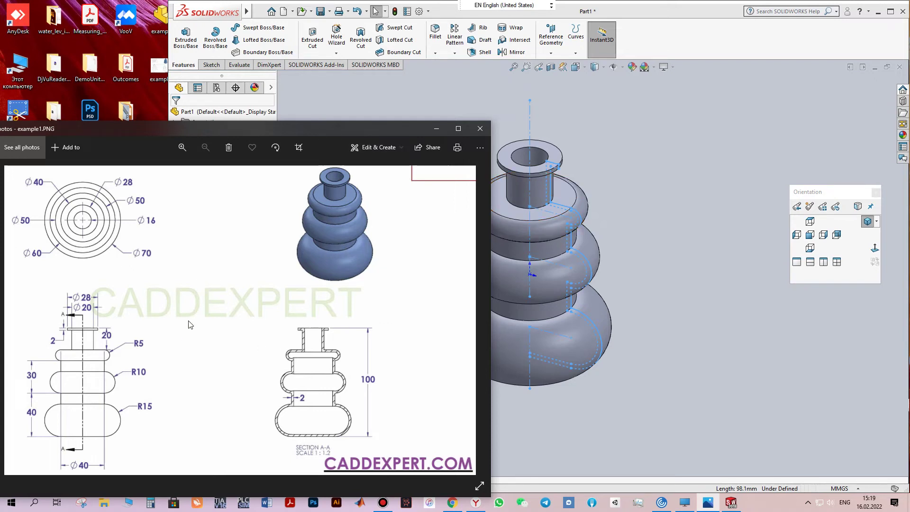
mouse_move(250, 126)
mouse_down()
mouse_move(268, 115)
mouse_move(250, 136)
mouse_up()
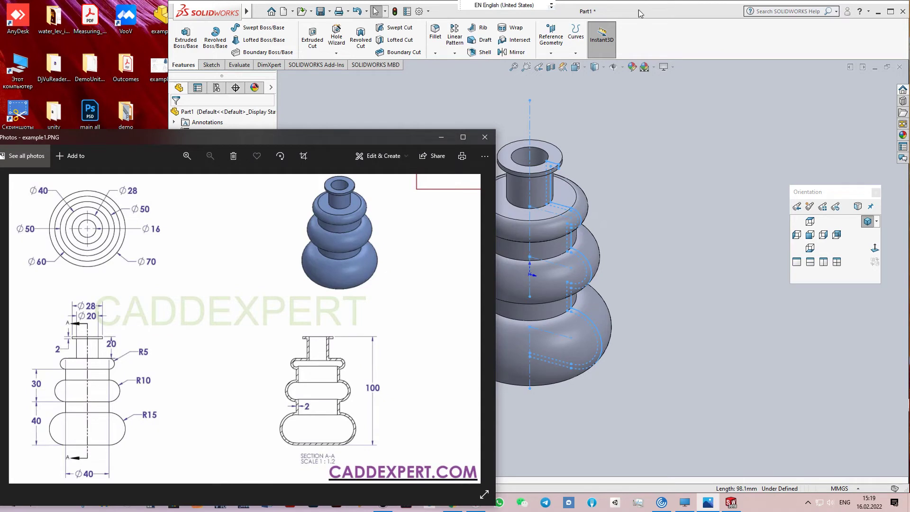
- Start a drawing from the part and save the part to the Desktop as Example1
click(292, 14)
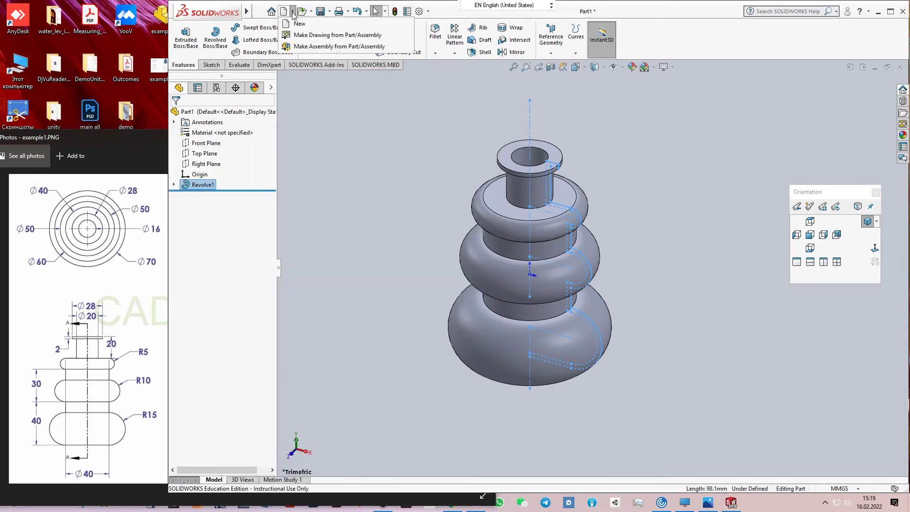
click(306, 36)
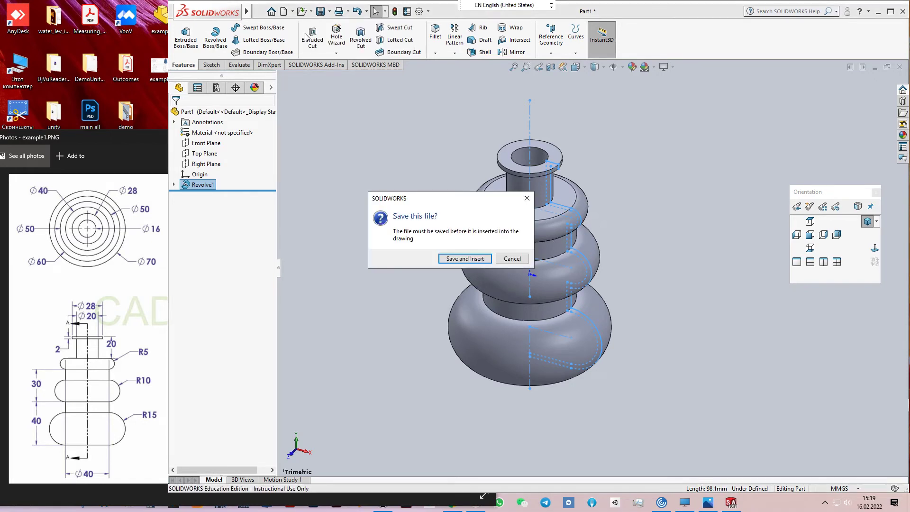
click(477, 260)
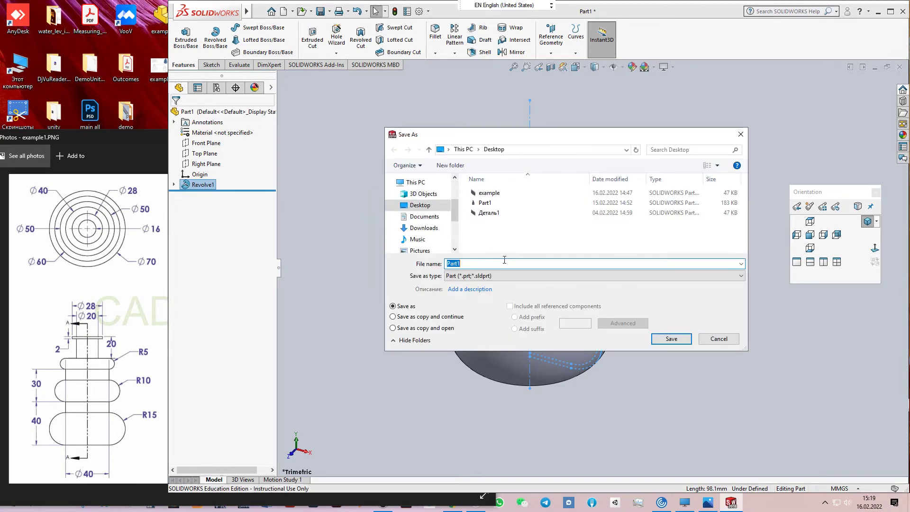
text(Example1)
click(670, 340)
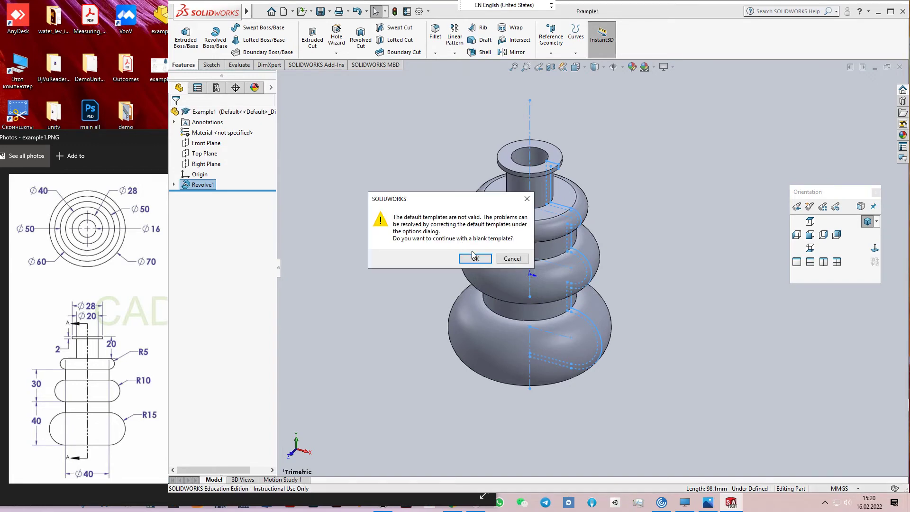
- Continue with a blank drawing template and choose the A3 (ISO) sheet with its sheet format displayed
click(474, 256)
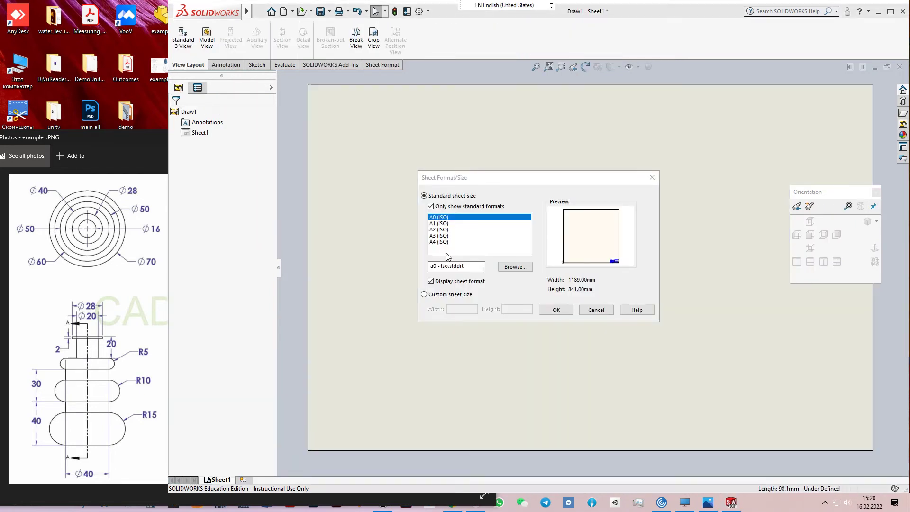
click(440, 224)
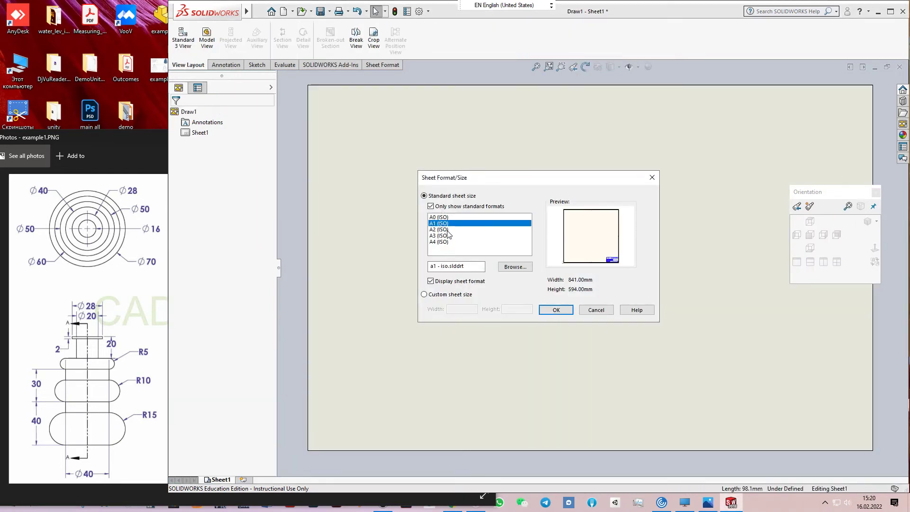
click(447, 231)
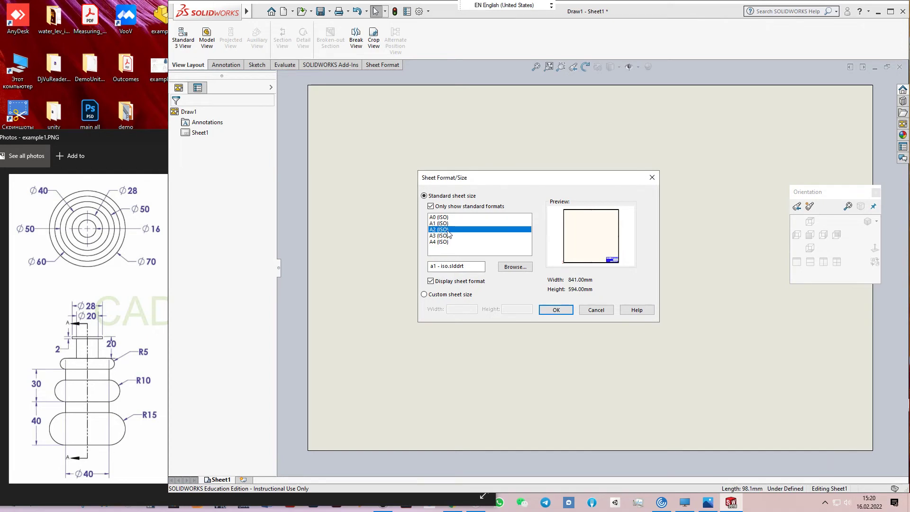
click(447, 236)
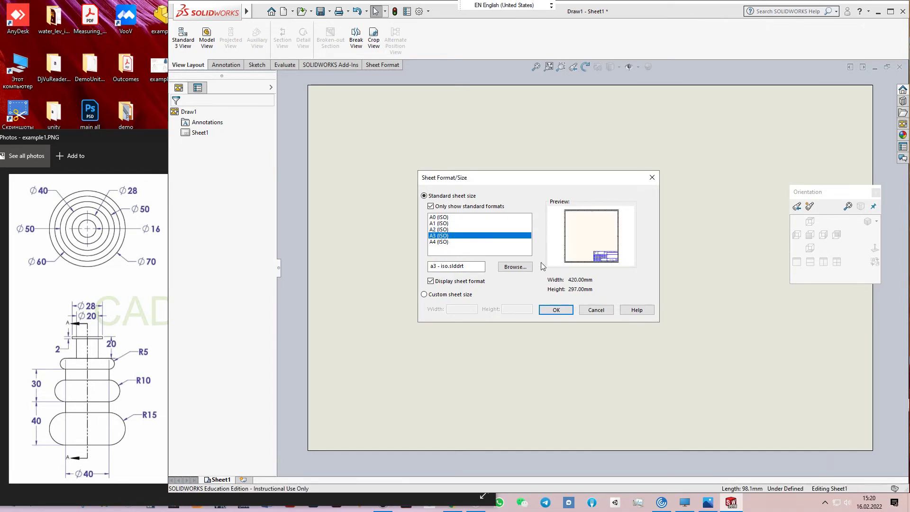
click(557, 310)
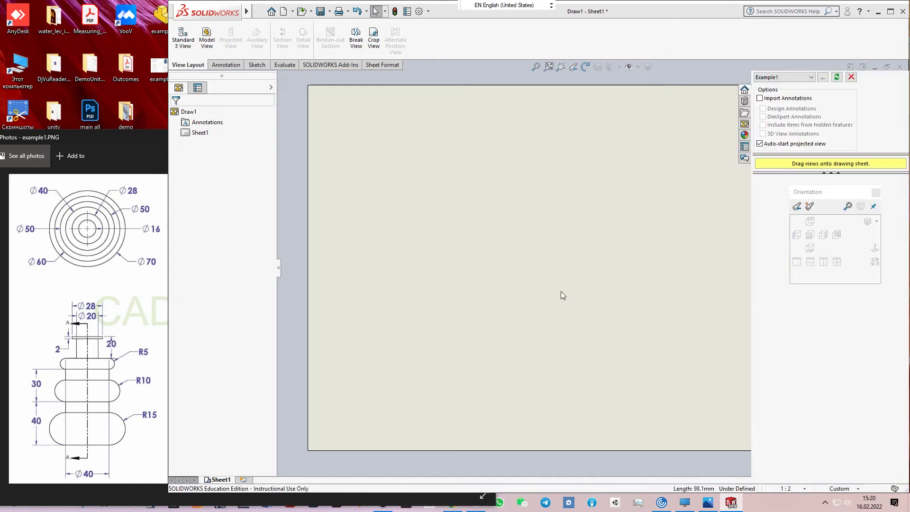
- Place the front view, the projected top view above it and an isometric view, and compare the layout with the reference drawing
drag(822, 196, 832, 400)
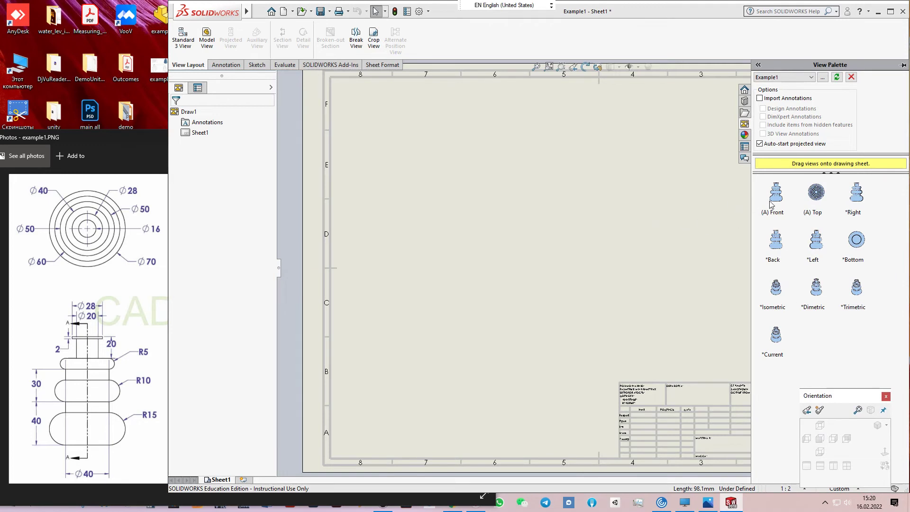
mouse_move(776, 198)
mouse_down()
mouse_move(650, 255)
mouse_move(457, 307)
mouse_up()
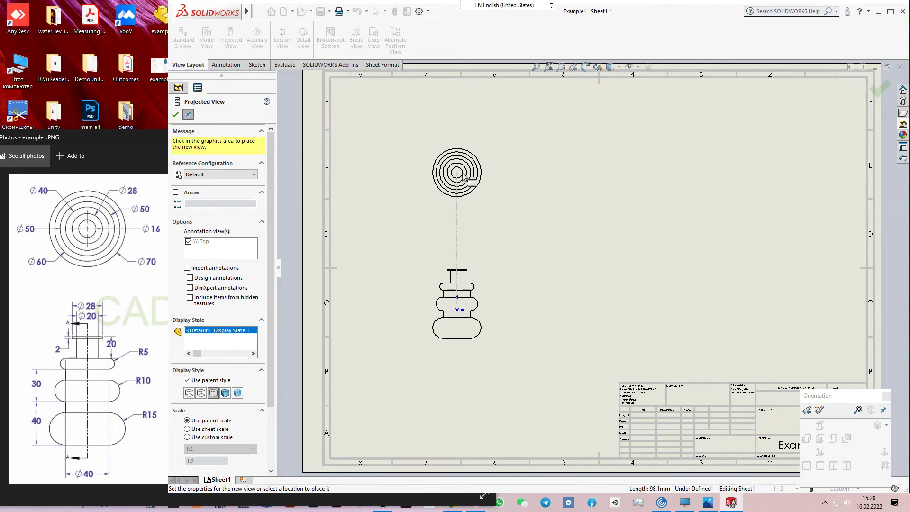
click(464, 176)
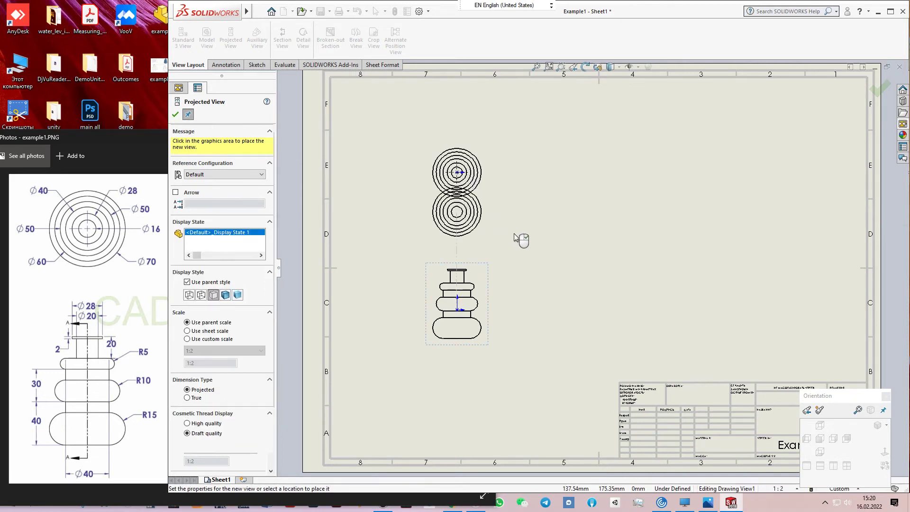
click(640, 222)
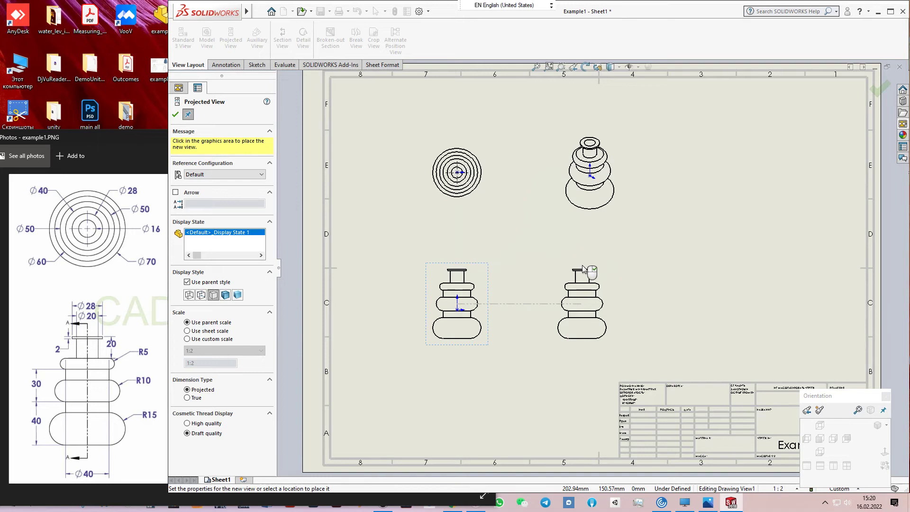
key(Escape)
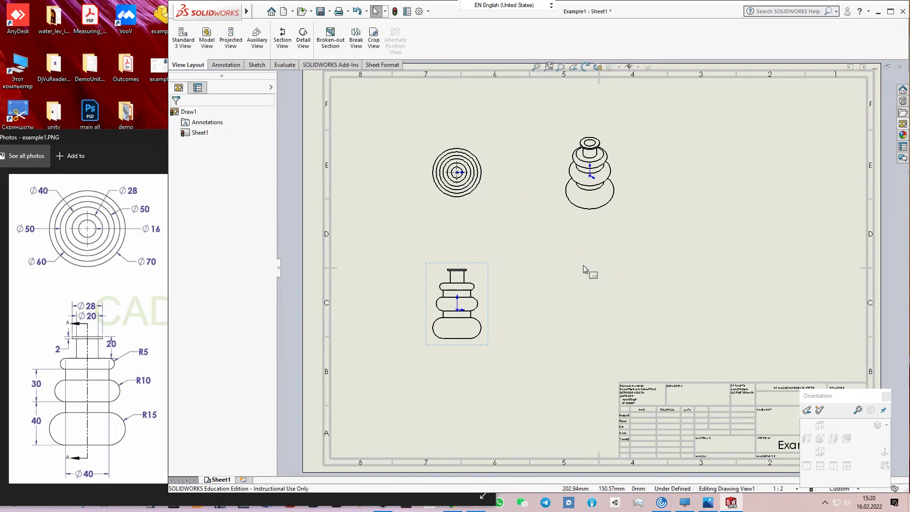
click(142, 141)
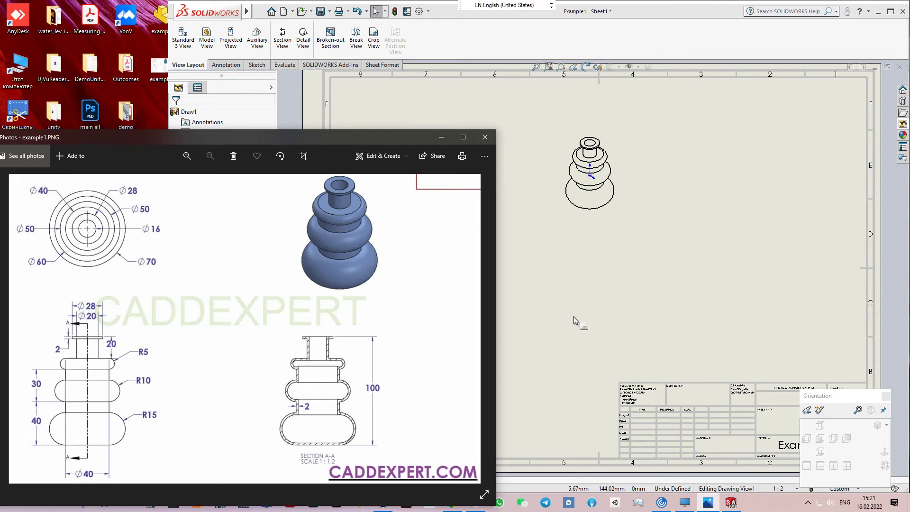
- Create section view A-A through the front view's vertical centerline and place it beside the front view, under the isometric view
click(663, 13)
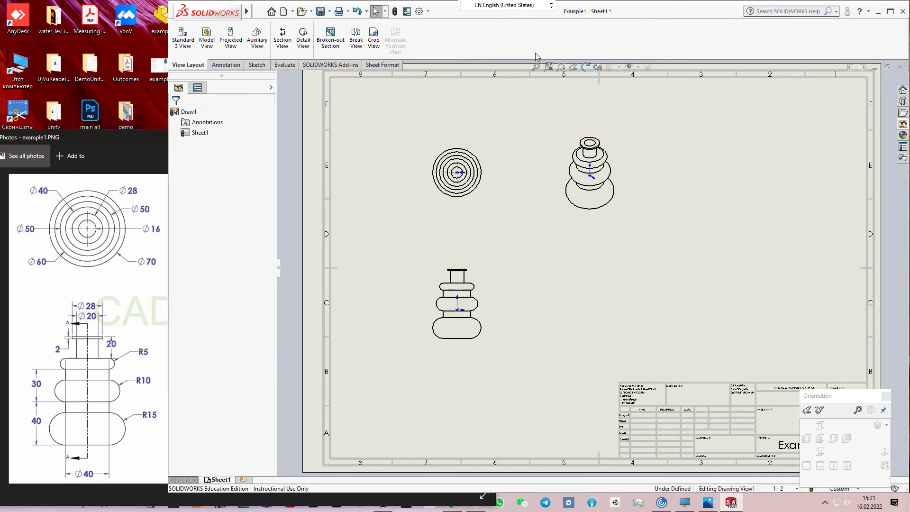
click(283, 38)
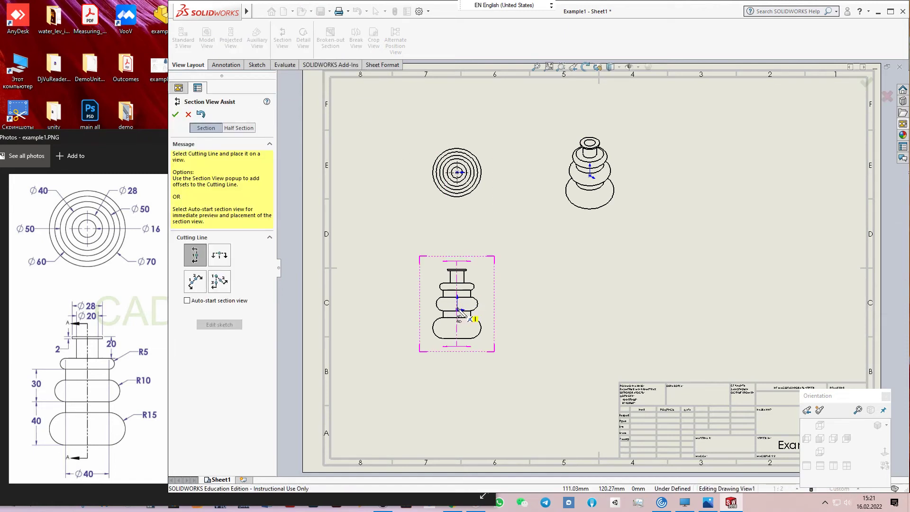
click(457, 310)
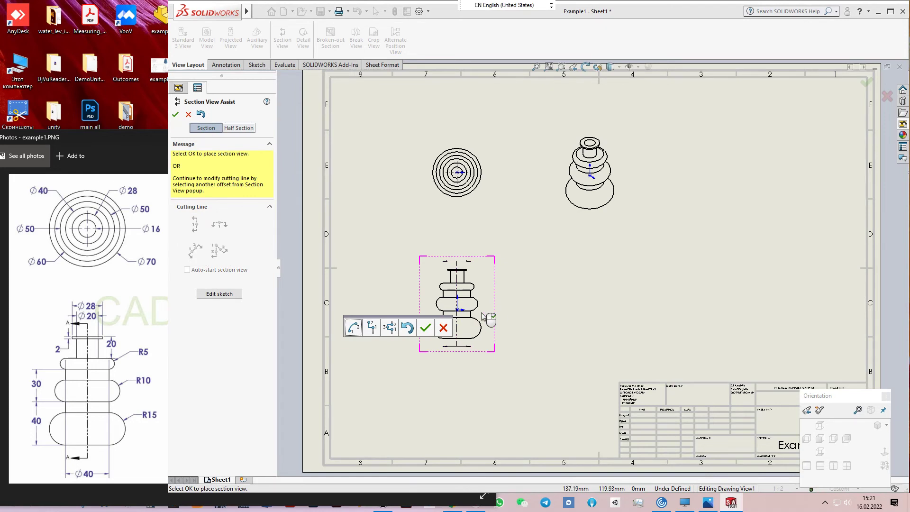
click(425, 327)
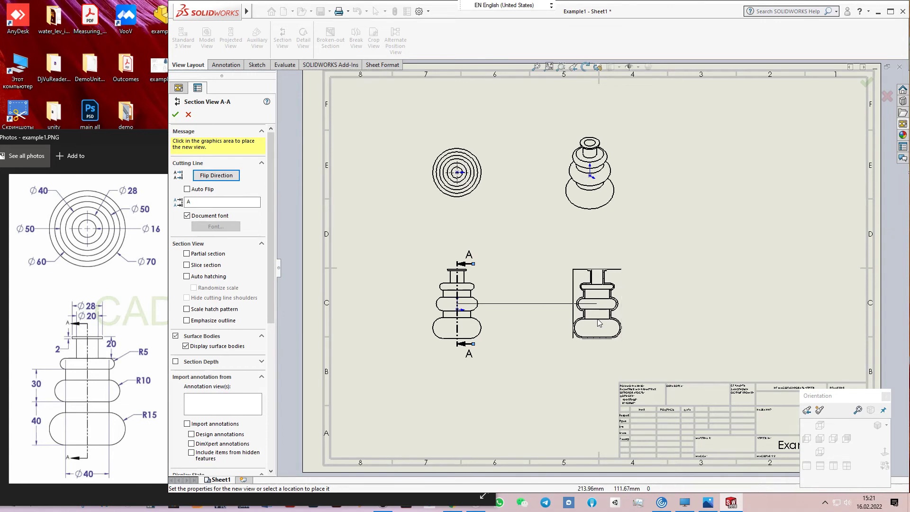
click(598, 323)
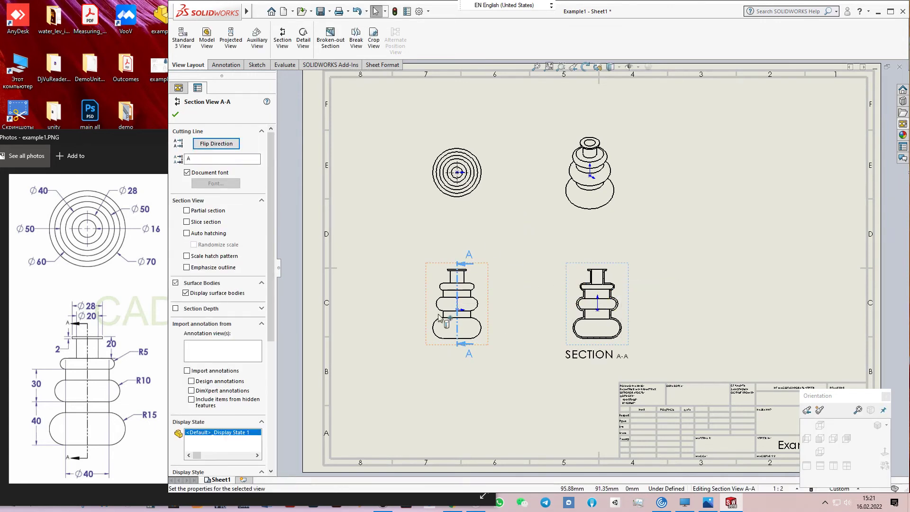
click(225, 64)
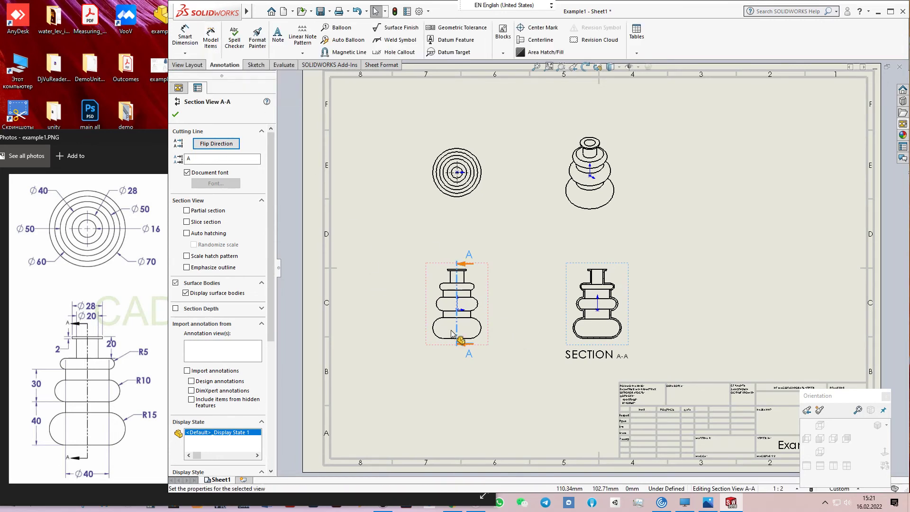
scroll(462, 336, down, 1)
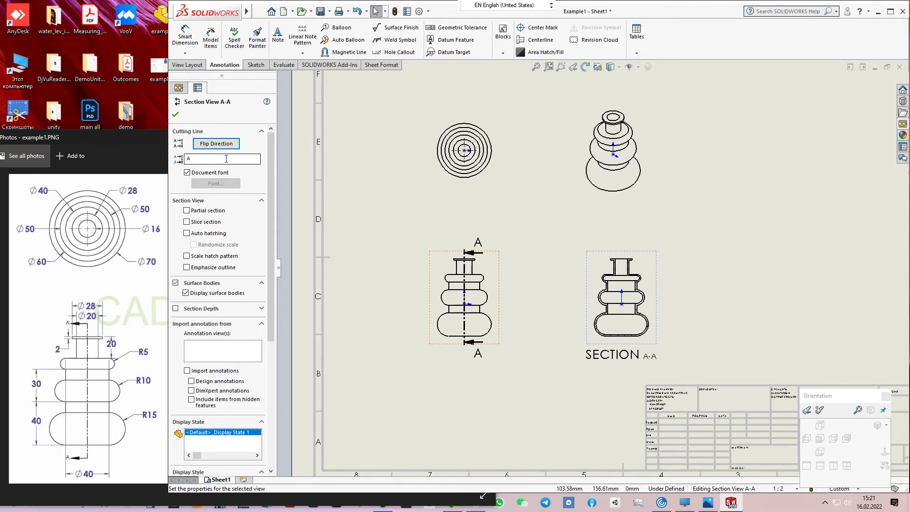
scroll(465, 334, down, 1)
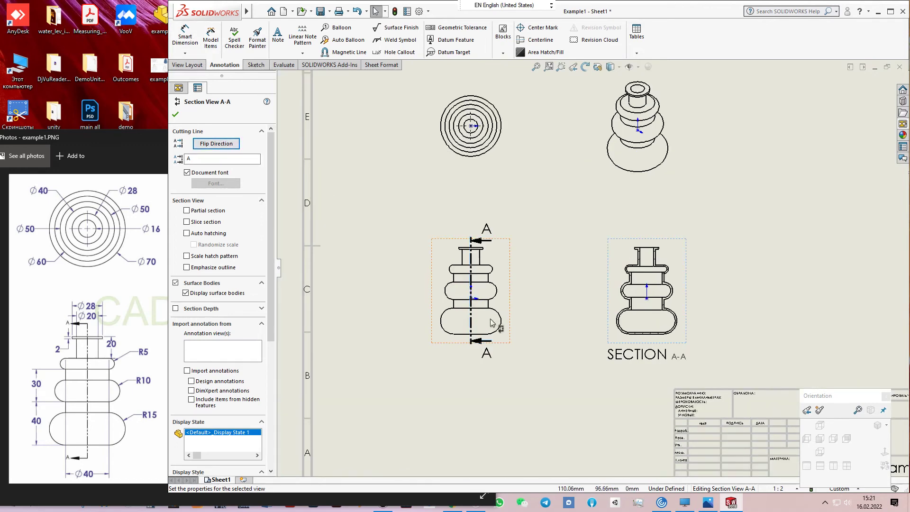
click(192, 35)
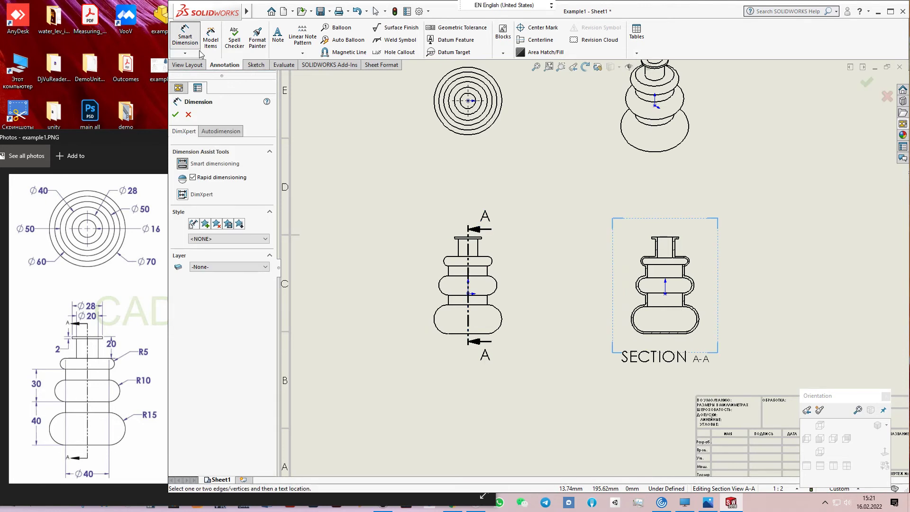
click(503, 321)
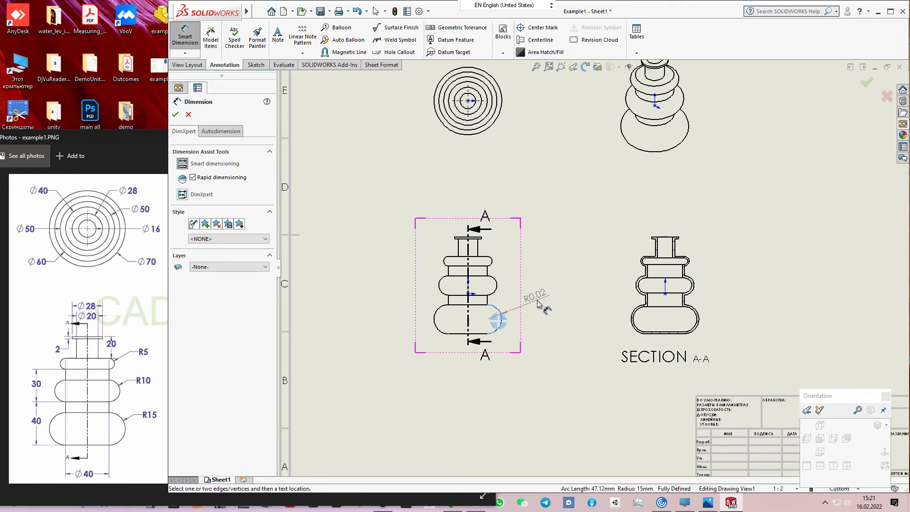
key(Escape)
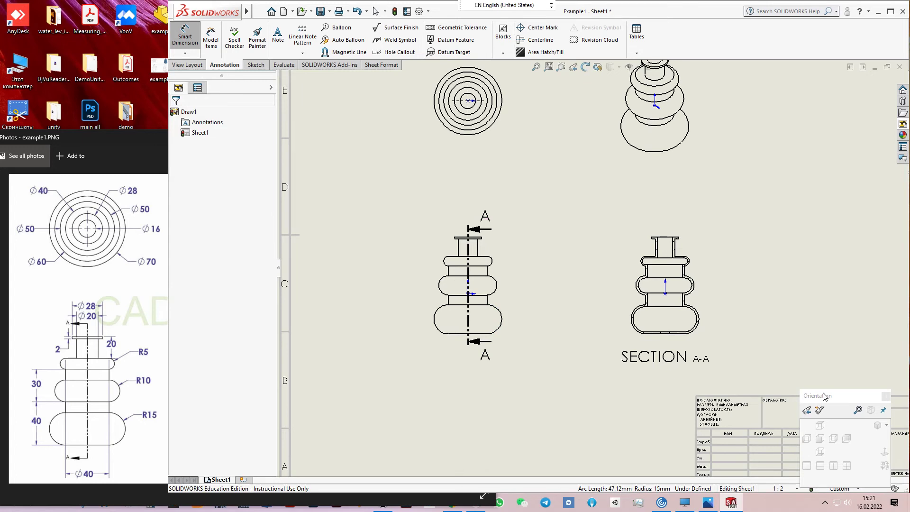
- Move the Orientation window out of the way and set the drawing's unit system to MMGS (millimeter, gram, second)
drag(825, 396, 831, 318)
click(844, 489)
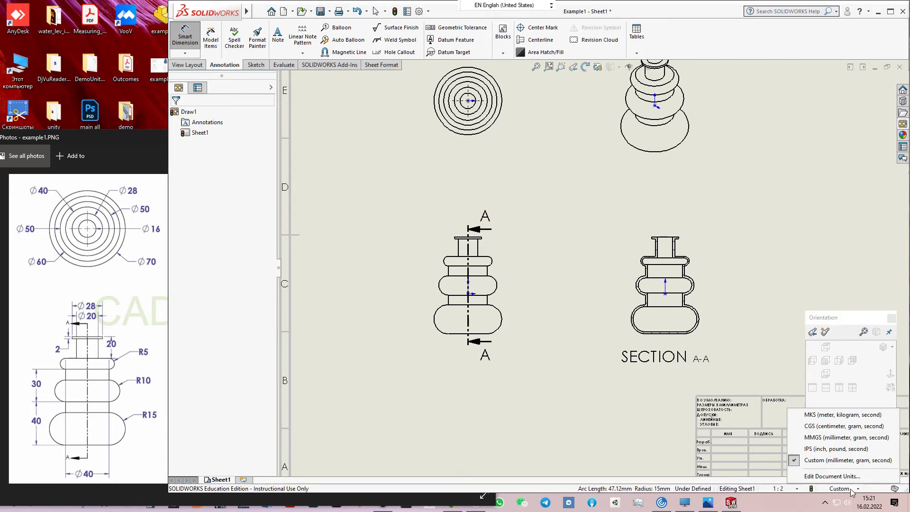
click(815, 438)
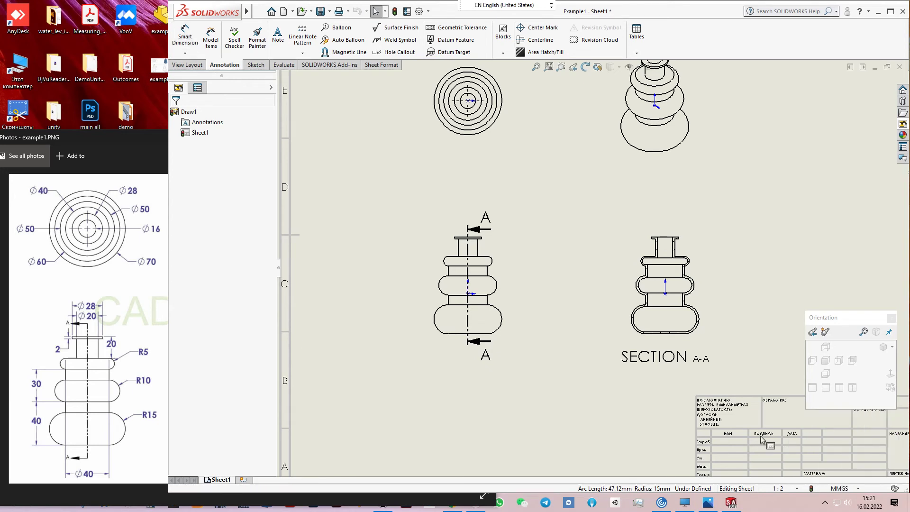
- Dimension the end radii of the bottom, middle and upper bulges in the front view, placing each outside the outline
click(185, 37)
click(503, 320)
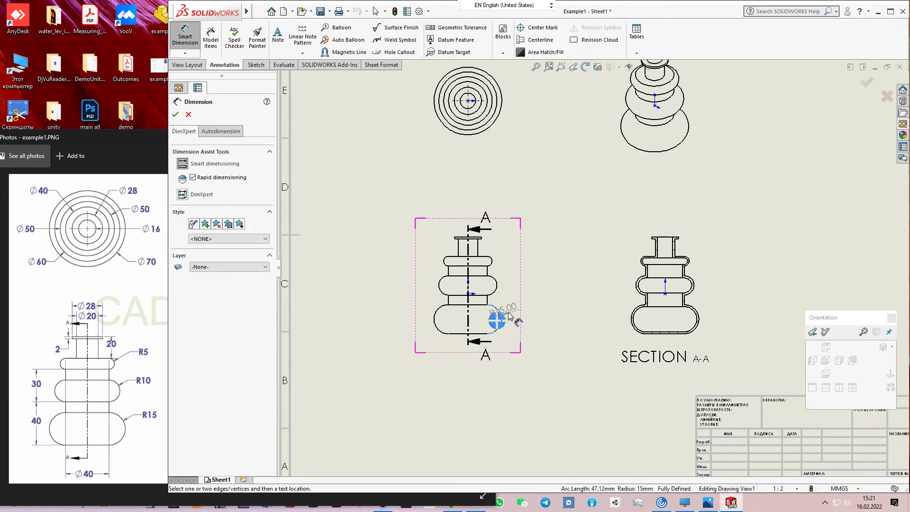
click(535, 314)
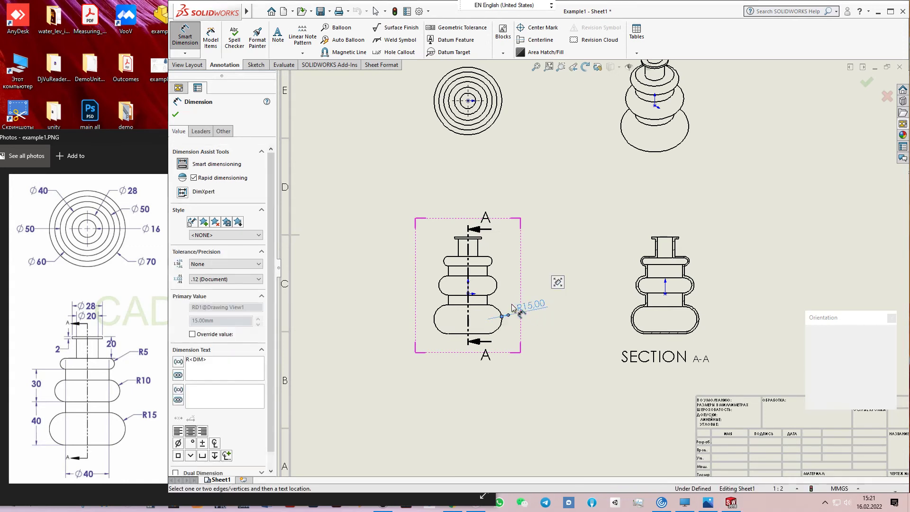
click(497, 289)
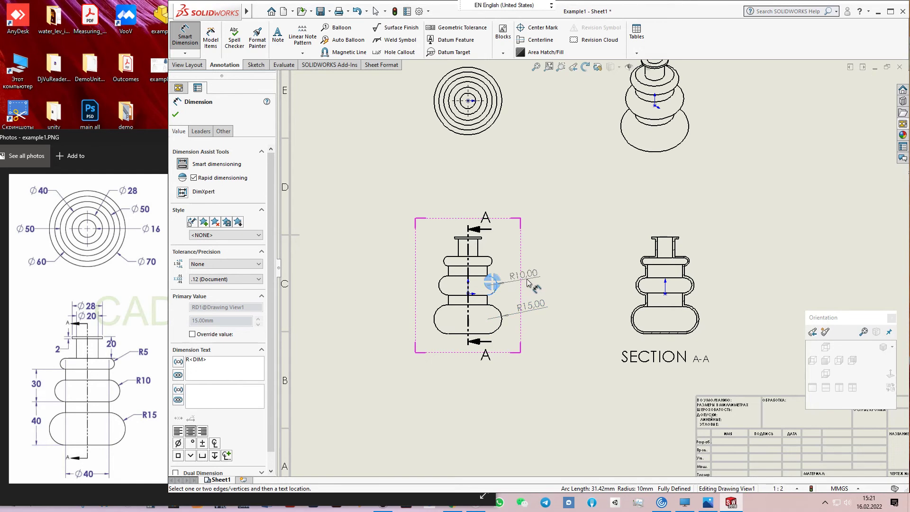
click(530, 282)
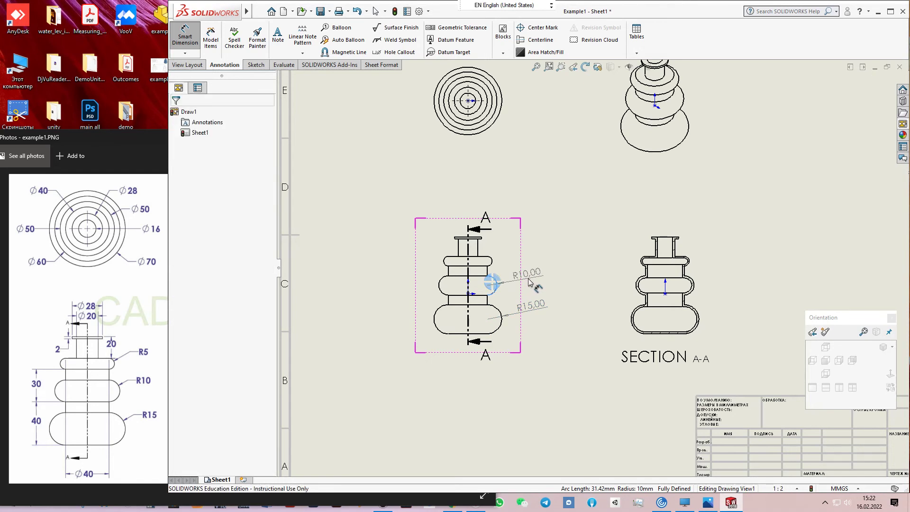
click(490, 263)
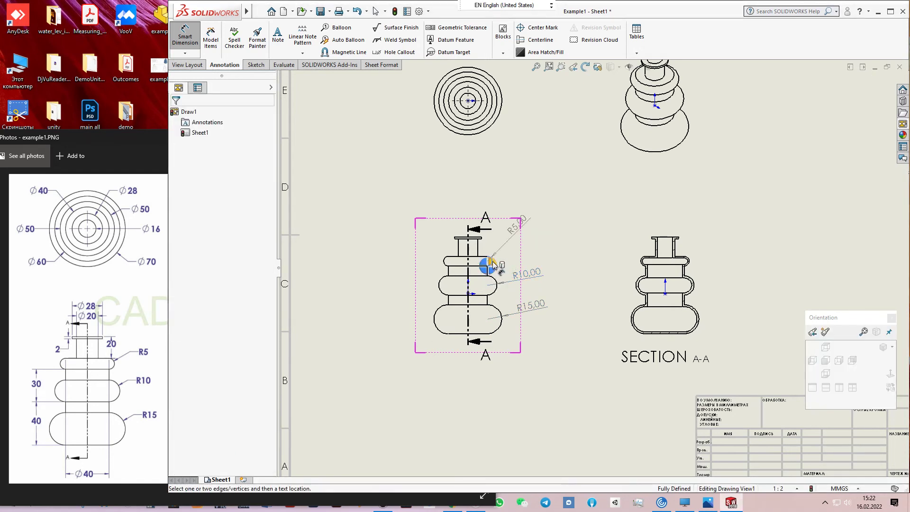
click(528, 257)
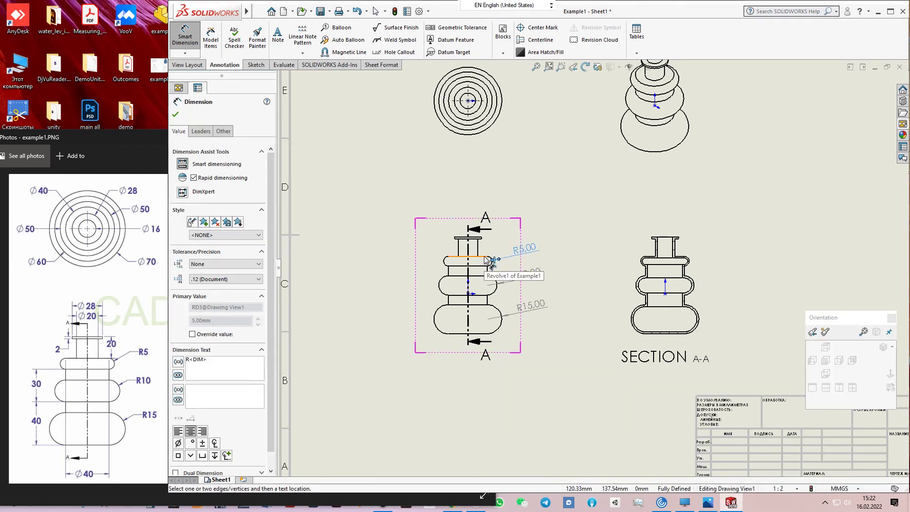
- Dimension the height from the upper bulge's top edge to the flange top and the top neck's diameter in the front view
click(485, 258)
click(479, 238)
click(503, 249)
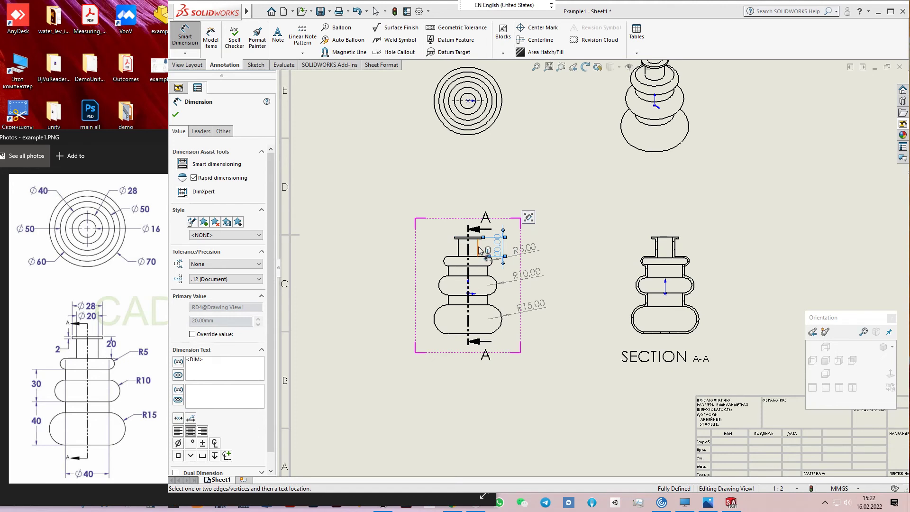
click(460, 251)
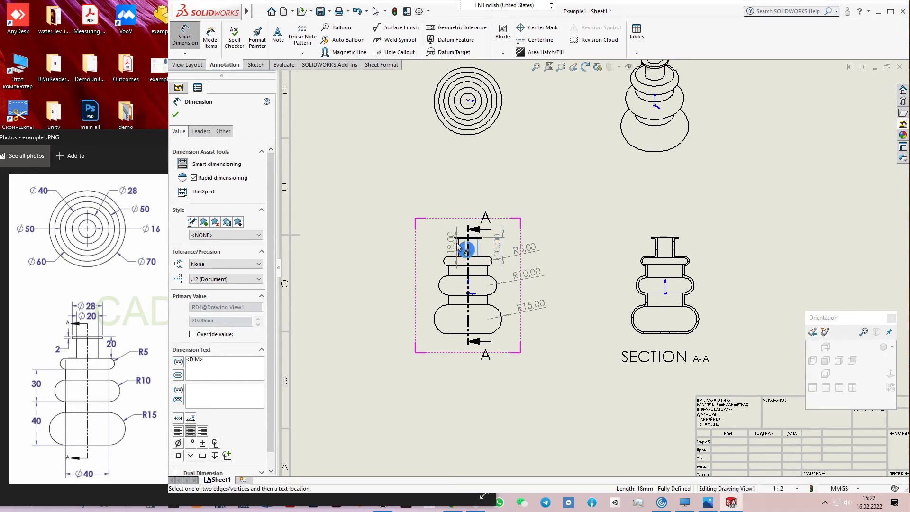
click(477, 248)
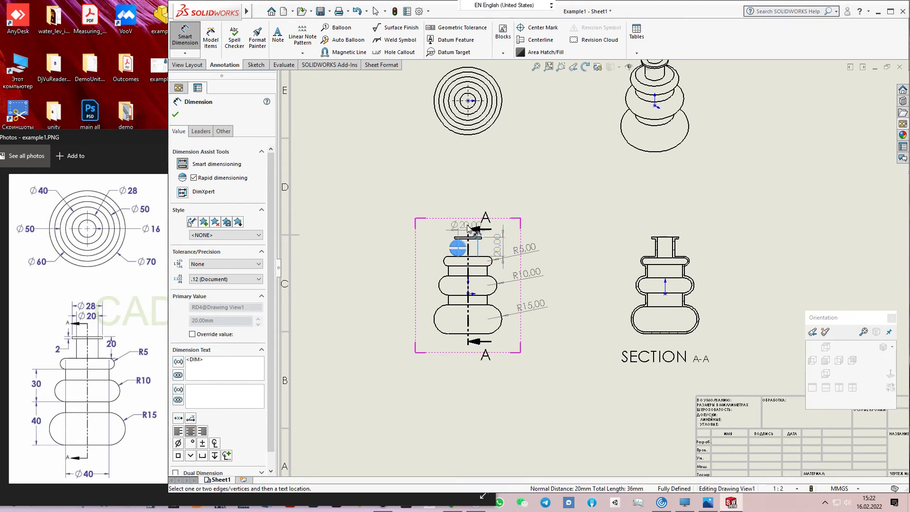
click(472, 211)
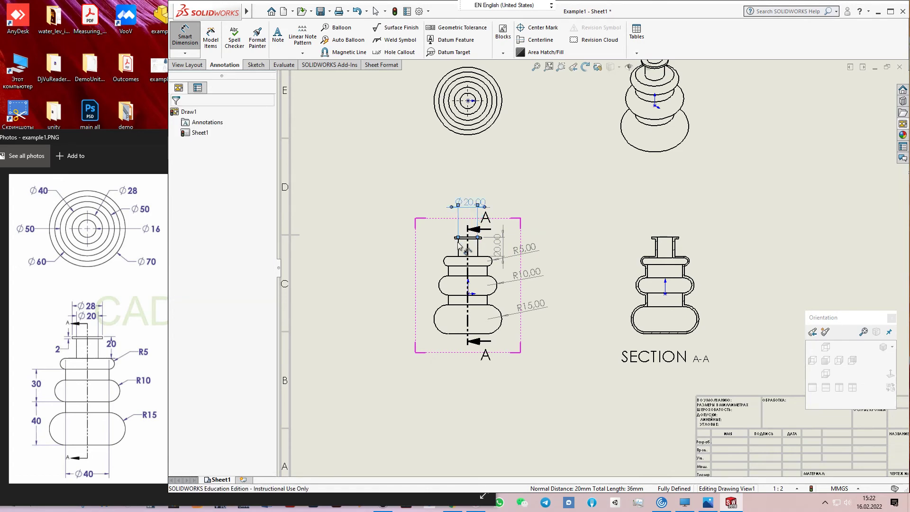
- Dimension the top flange's diameter above the neck diameter and the flange's thickness beside its edge in the front view
scroll(457, 239, down, 2)
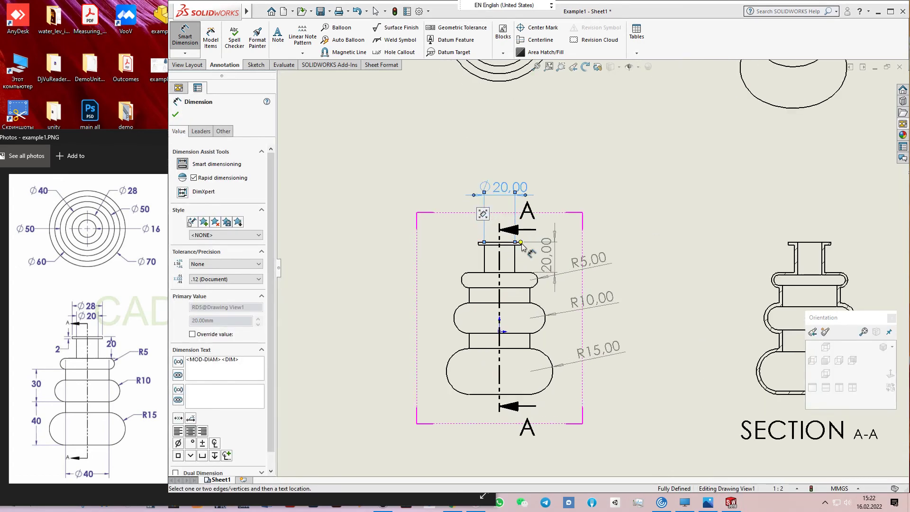
click(521, 243)
click(478, 243)
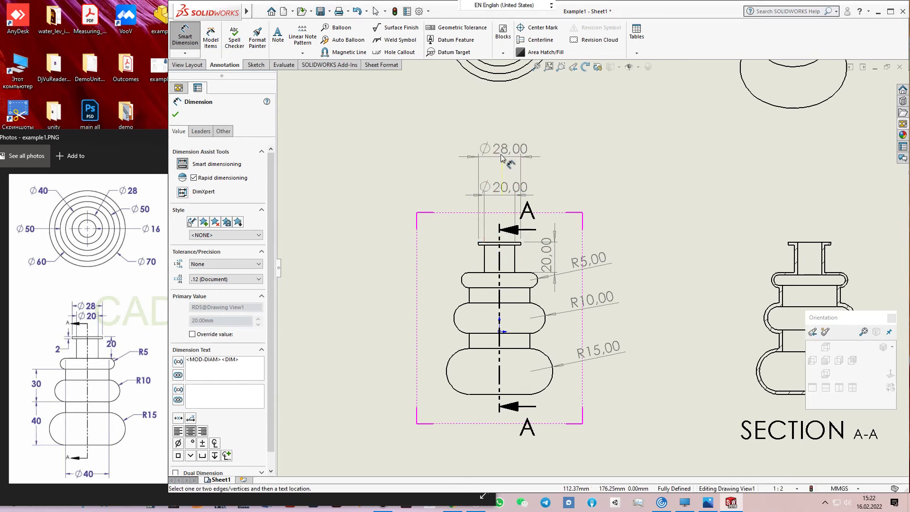
click(501, 158)
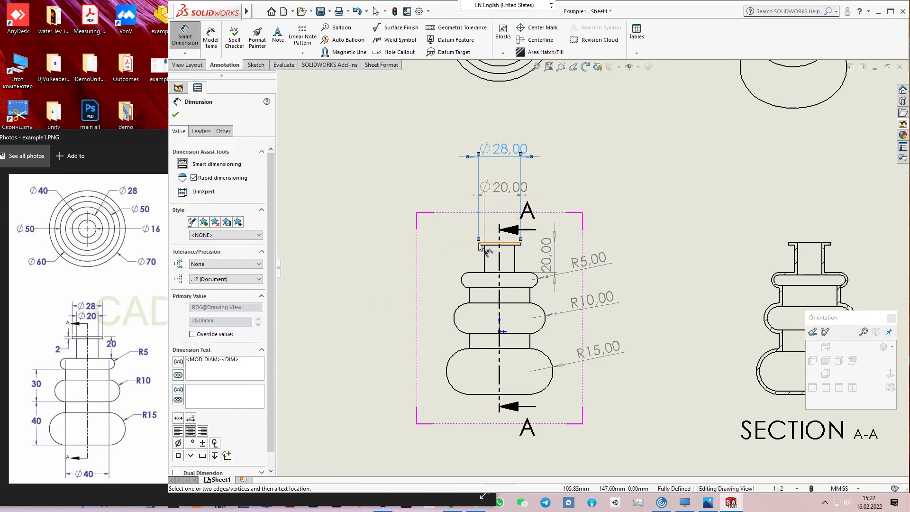
scroll(479, 243, down, 2)
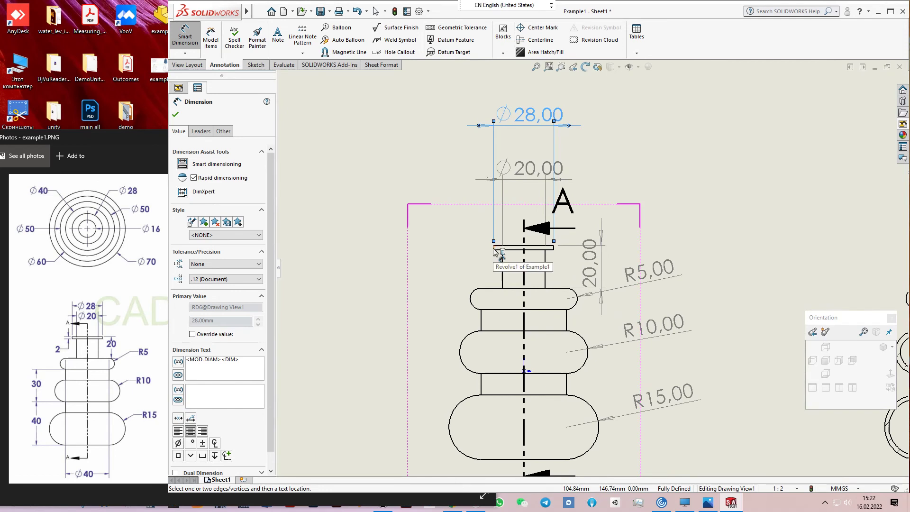
click(494, 248)
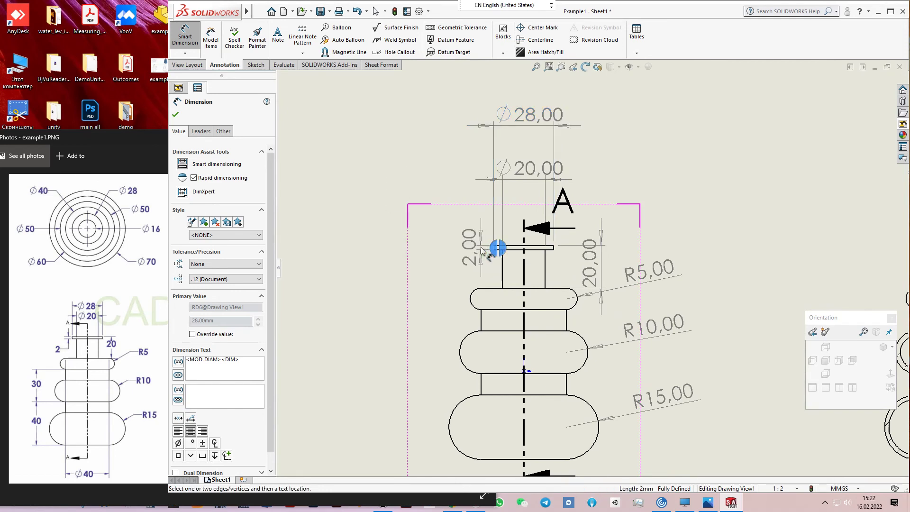
click(483, 251)
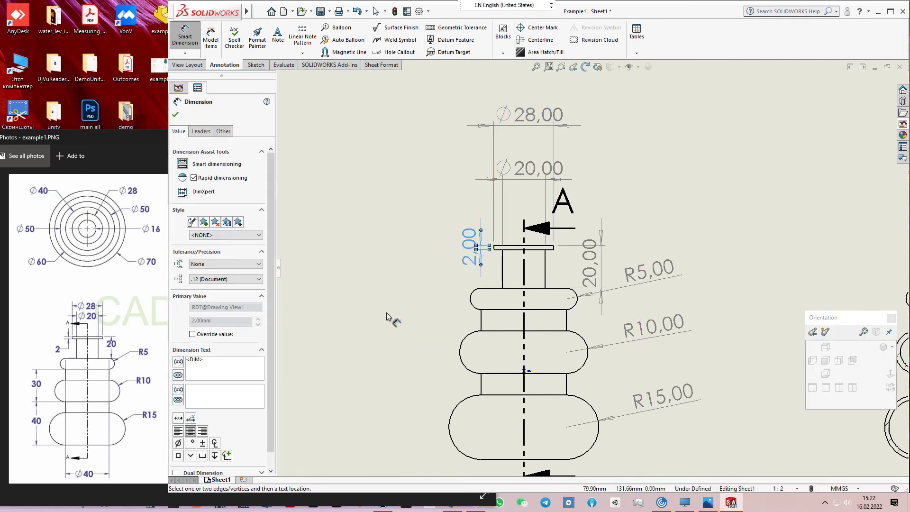
- Dimension the diameter of the neck between the middle and bottom bulges, placing it below the front view
scroll(522, 412, up, 3)
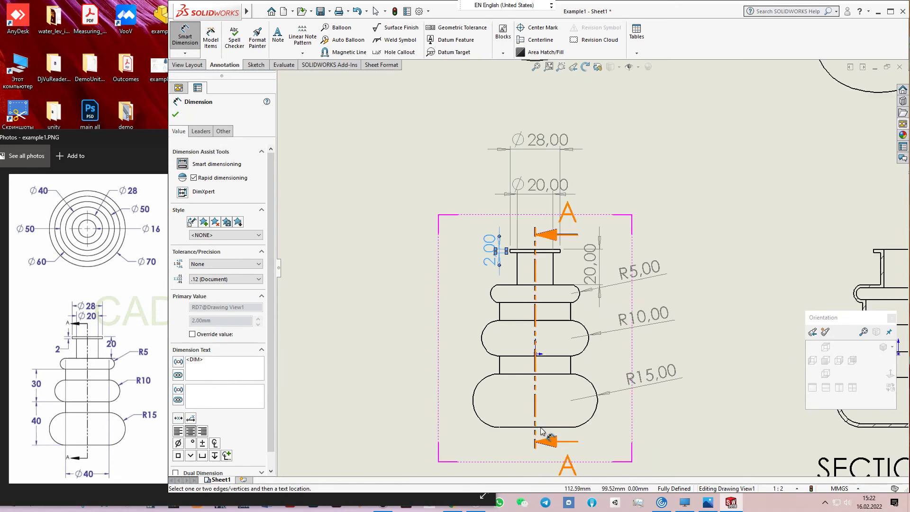
scroll(544, 440, down, 2)
click(511, 291)
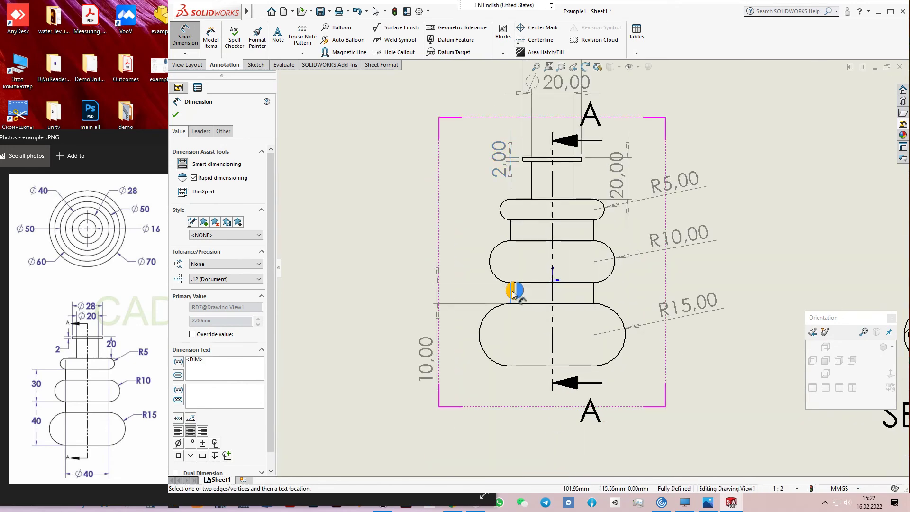
click(594, 294)
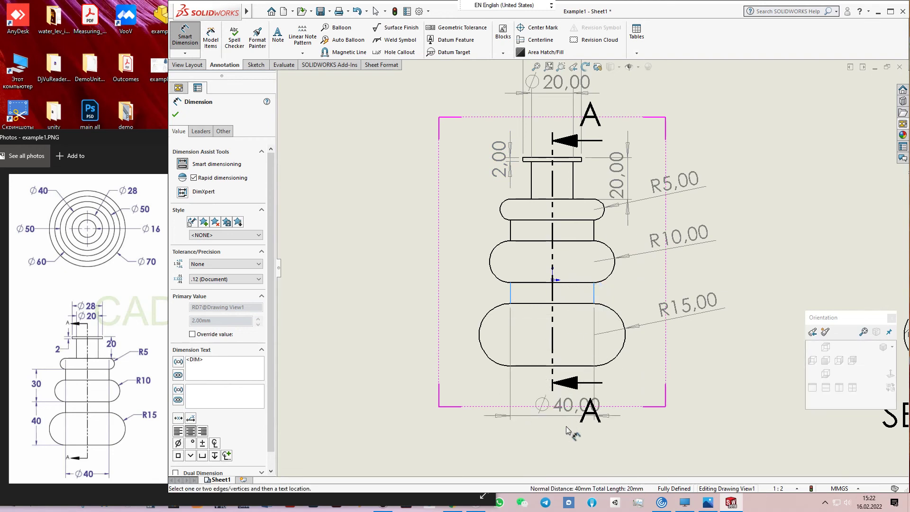
click(559, 449)
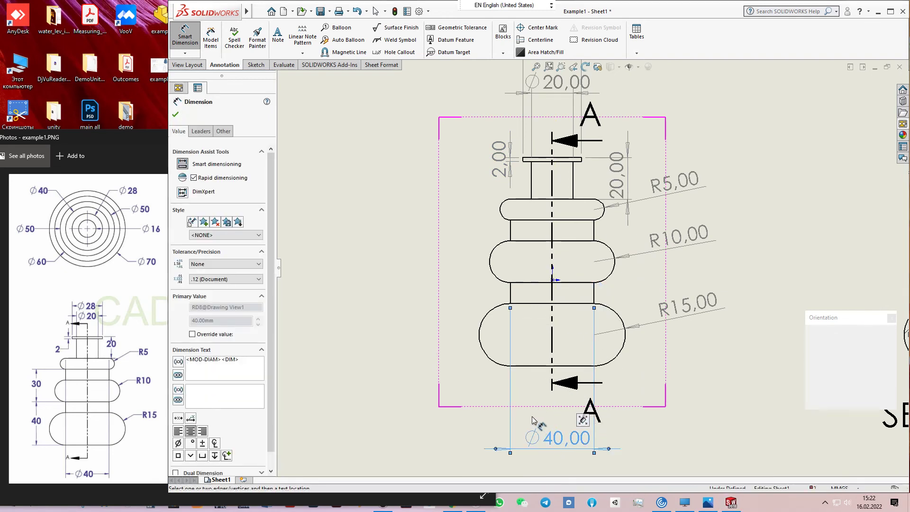
- Dimension the vertical spacing between the bottom edges of the lower and middle bulges and of the middle and upper bulges, left of the front view
click(528, 365)
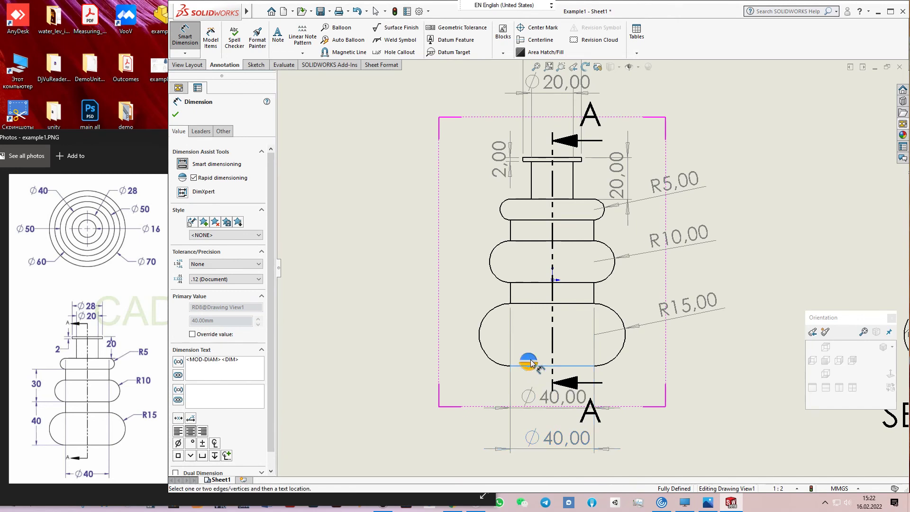
click(540, 283)
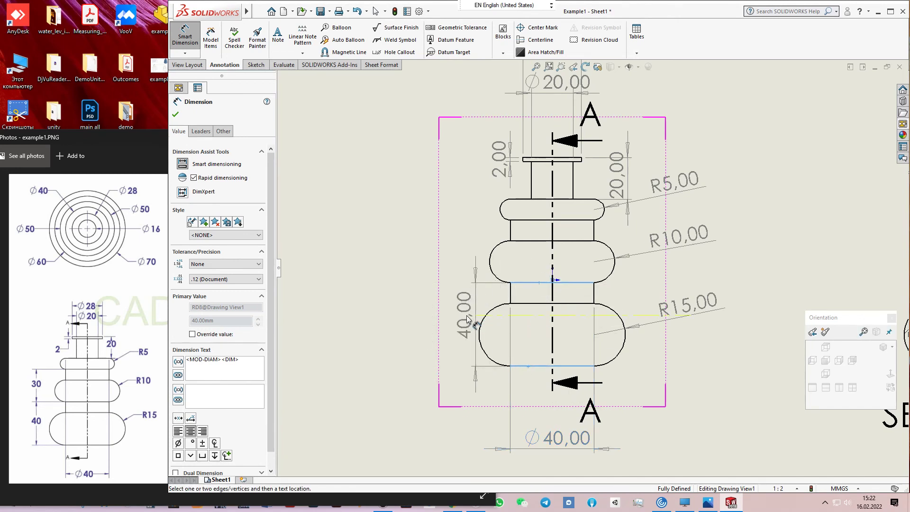
click(462, 323)
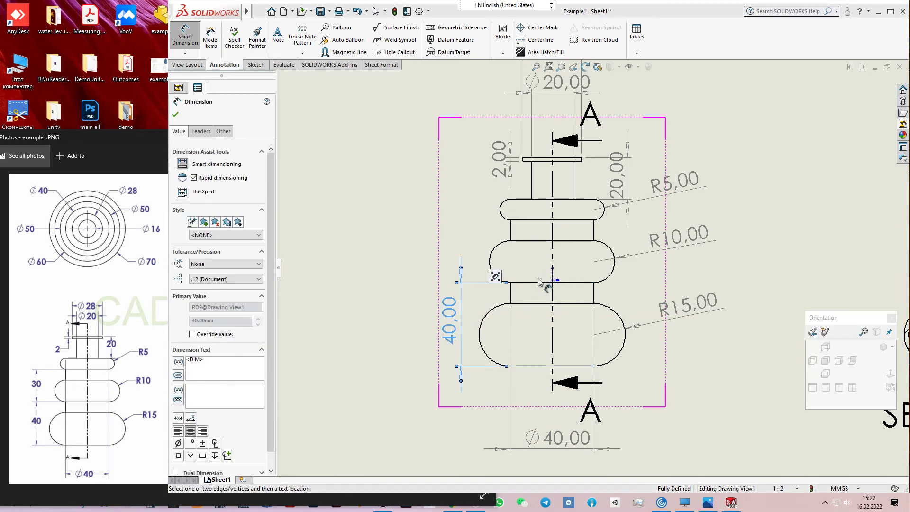
key(Escape)
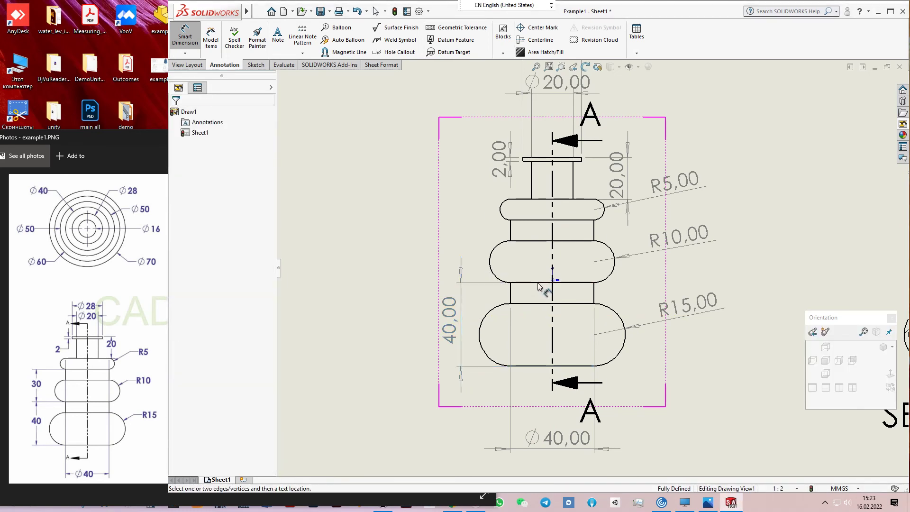
click(537, 283)
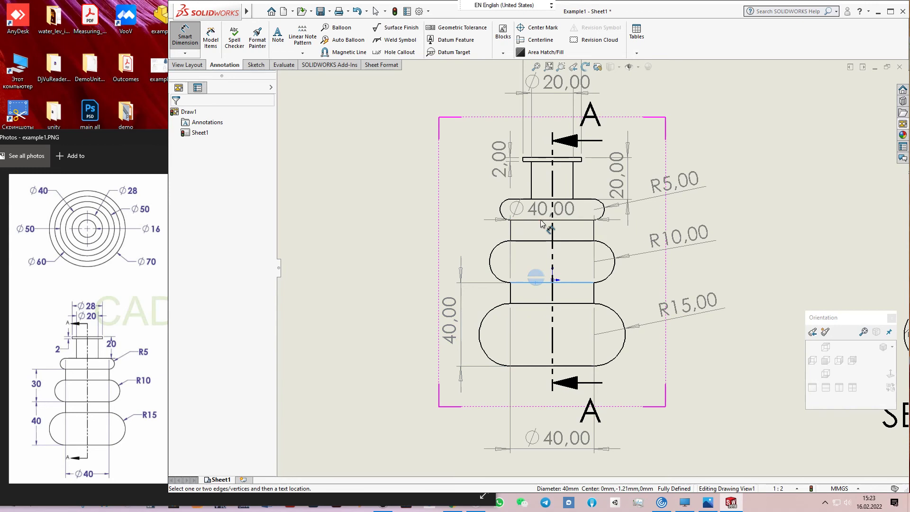
click(539, 221)
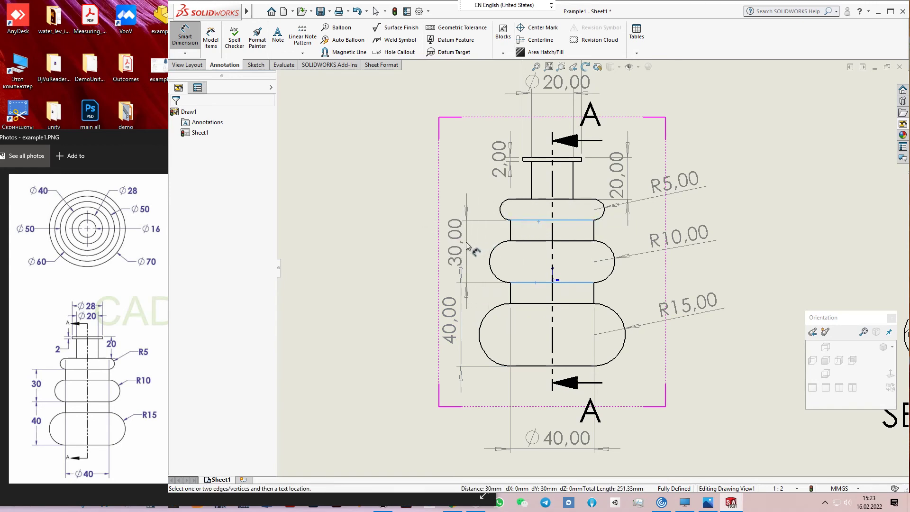
click(459, 247)
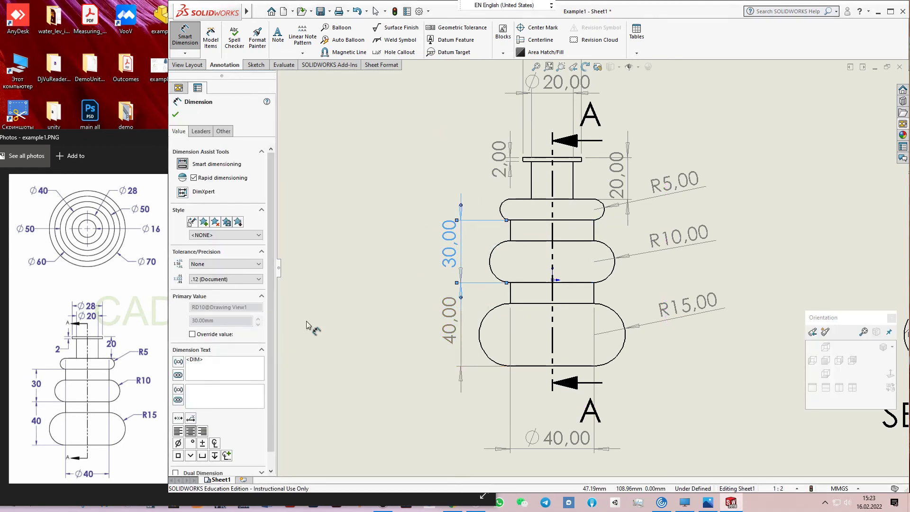
- Dimension the diameters of the outermost and second-largest circles in the top view, placing them diagonally below the circles on opposite sides
scroll(559, 208, up, 6)
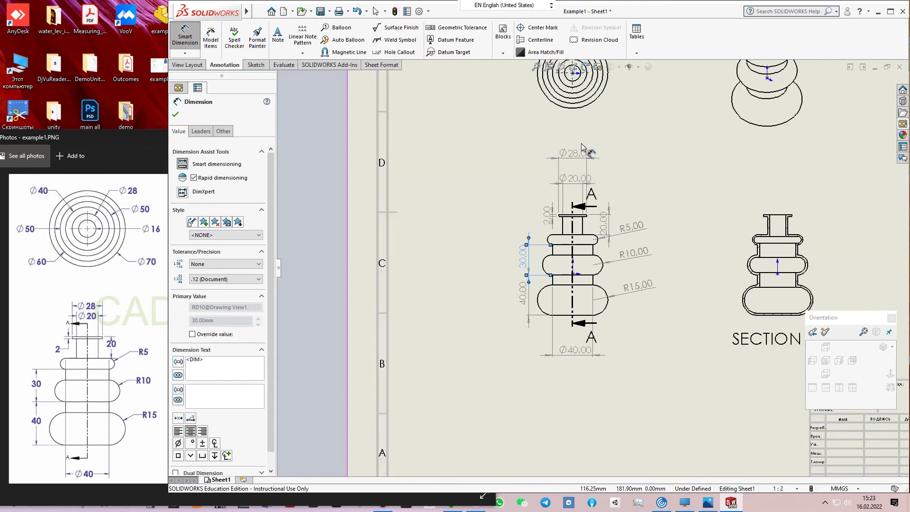
scroll(616, 90, down, 4)
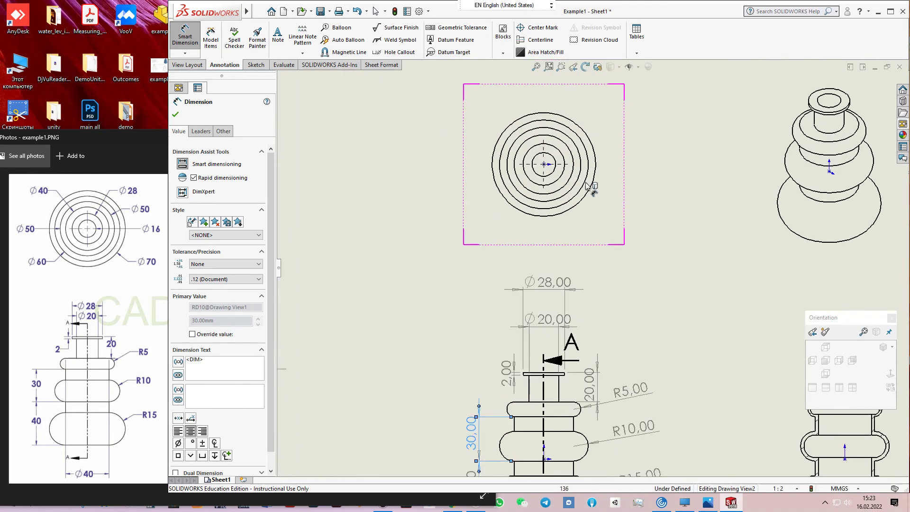
click(578, 213)
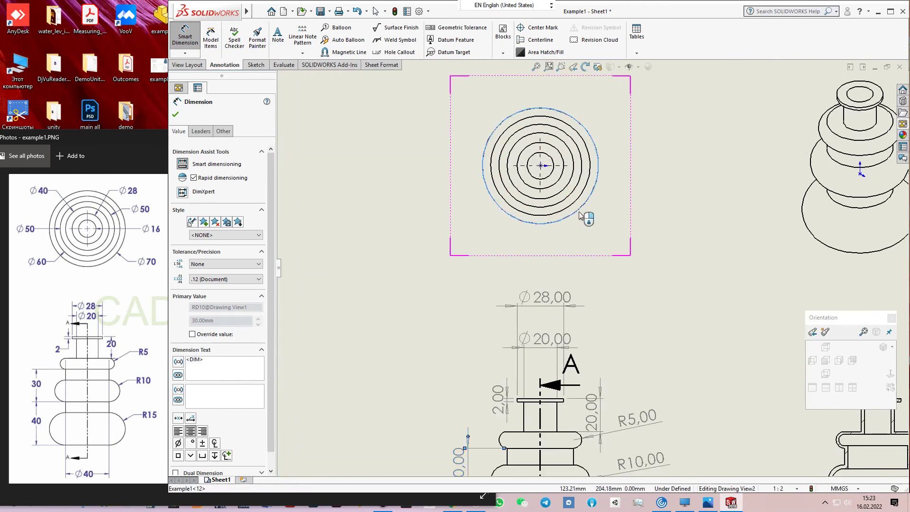
click(641, 252)
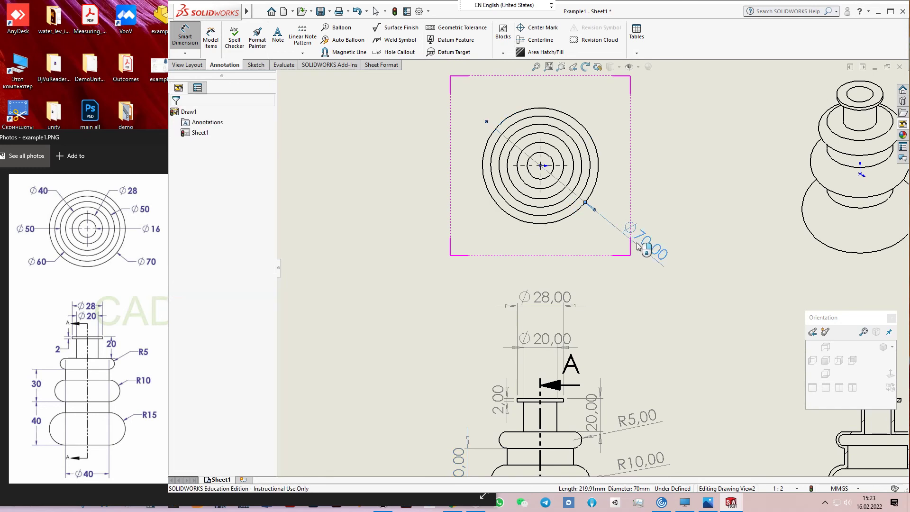
click(514, 210)
click(488, 203)
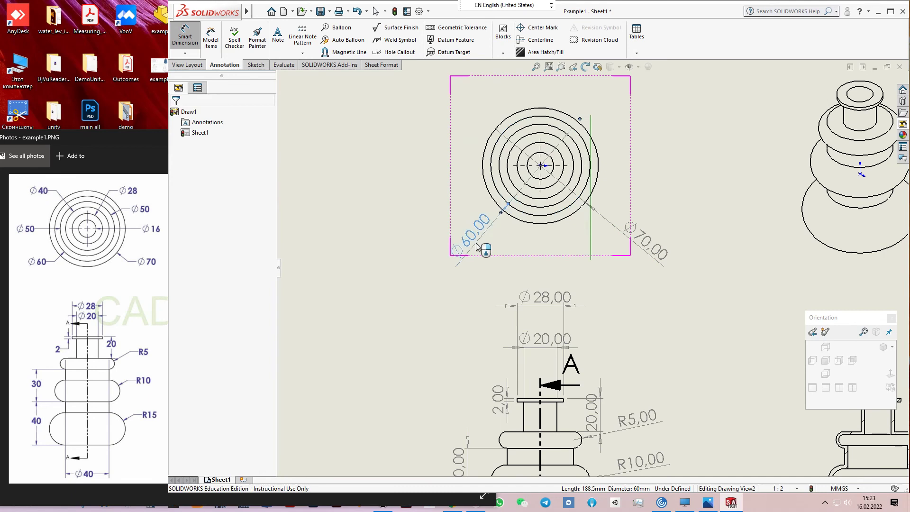
click(467, 177)
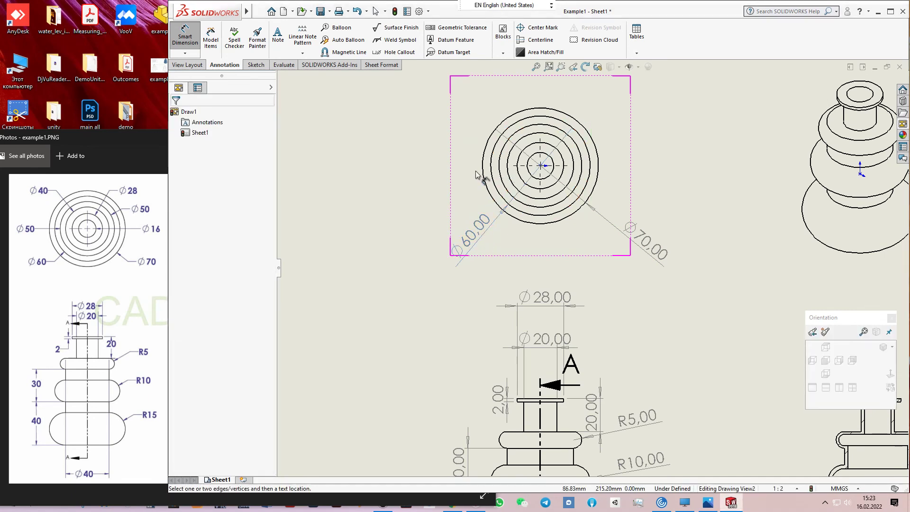
- Dimension the third-largest circle's diameter vertically beside the top view and the fourth-largest circle's diameter diagonally at its upper left
click(500, 173)
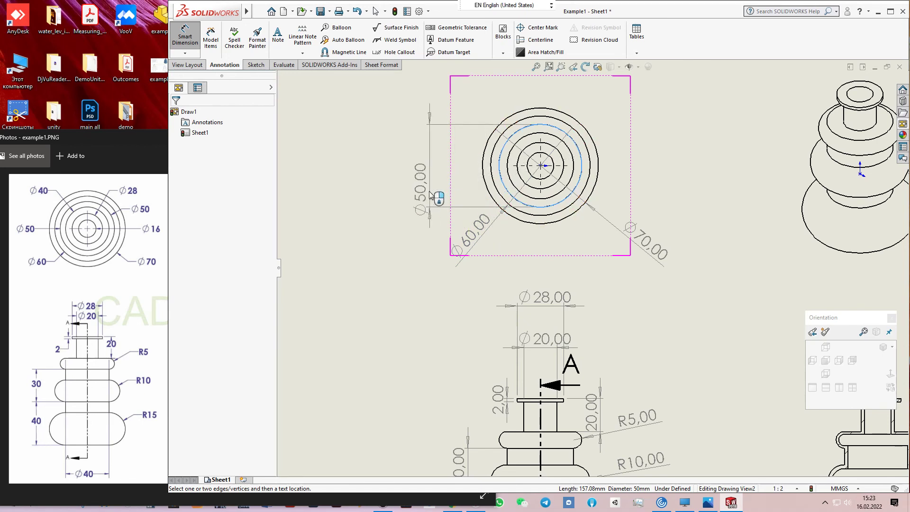
click(426, 195)
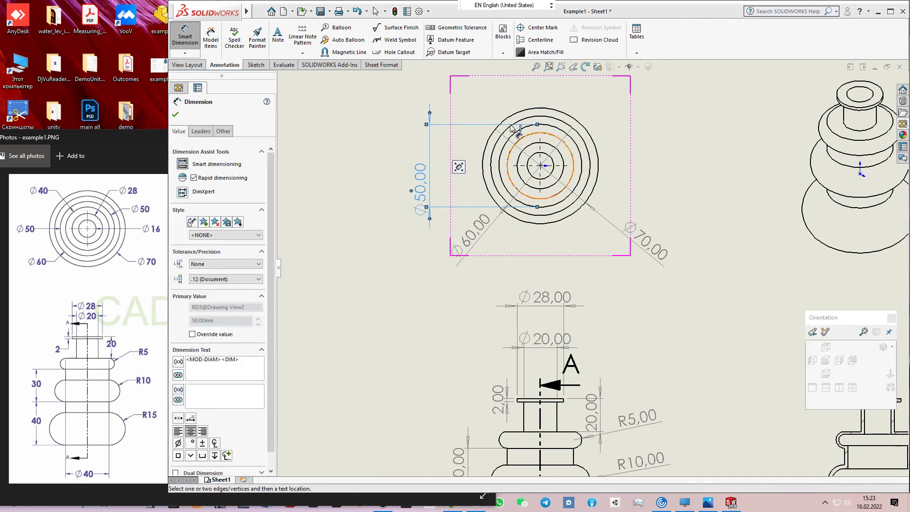
click(517, 142)
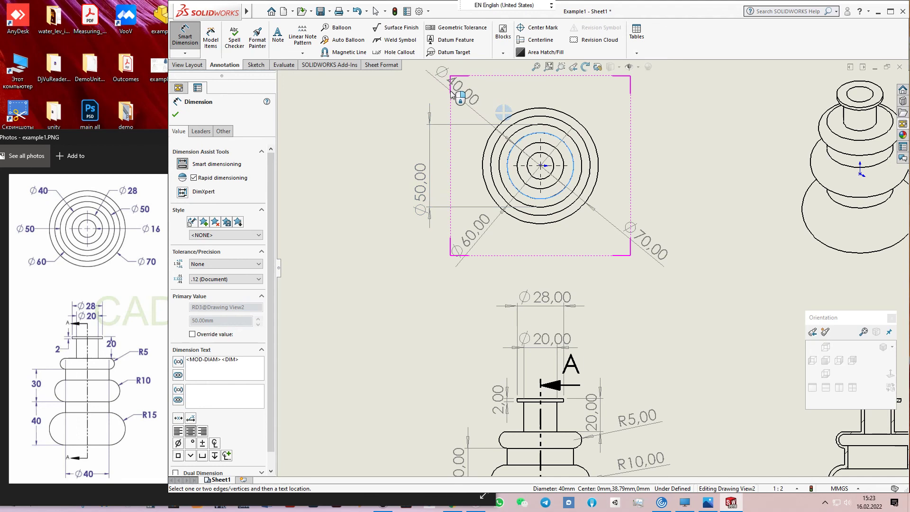
click(464, 89)
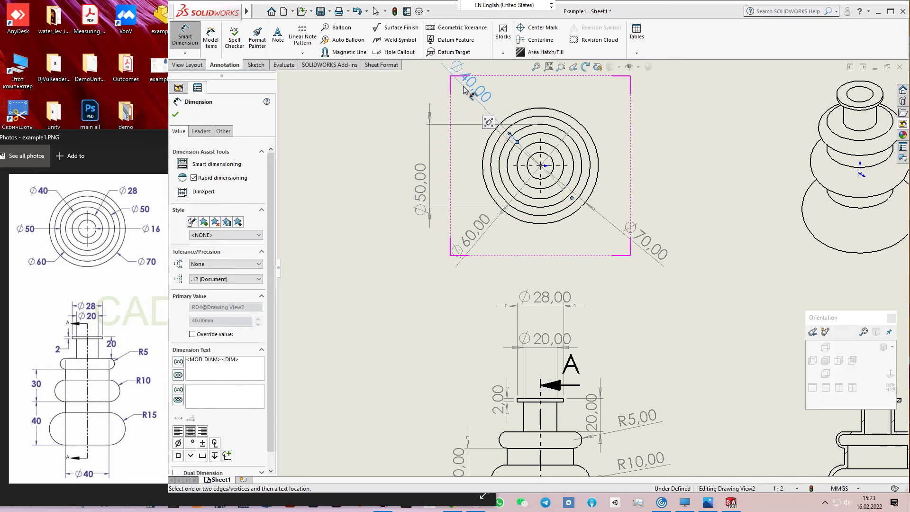
- Dimension the diameters of the second-smallest and innermost circles in the top view, placing both to the upper right of the circles
click(543, 144)
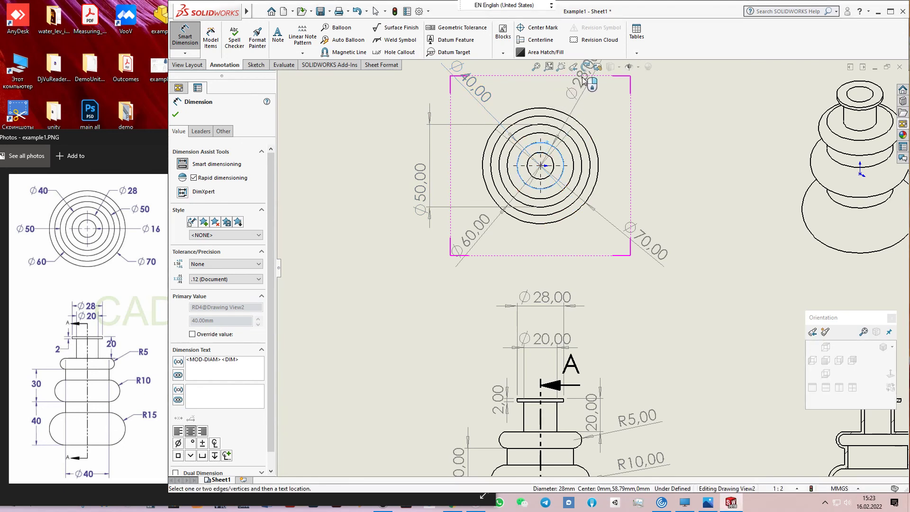
click(585, 80)
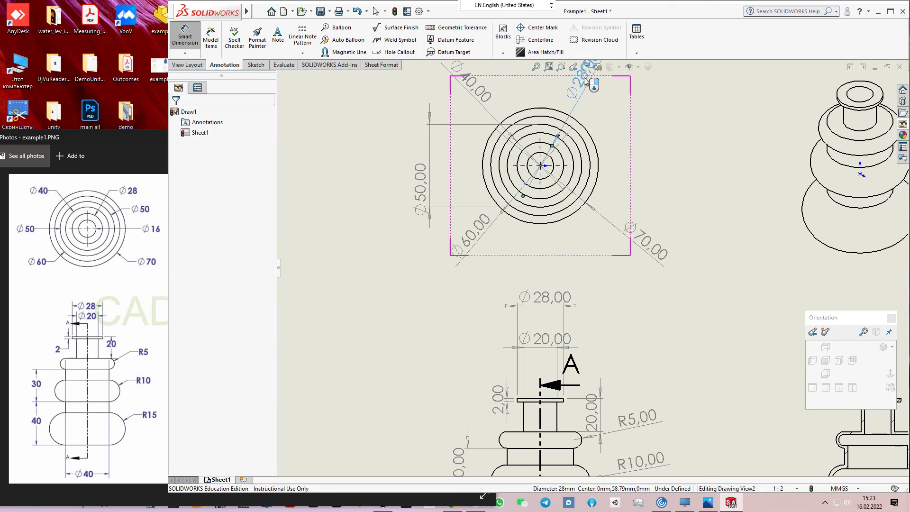
scroll(585, 123, up, 2)
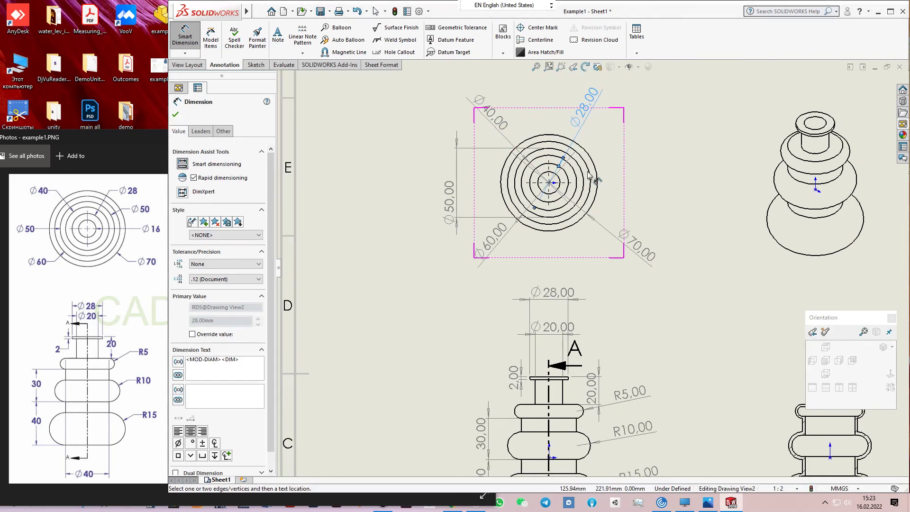
click(560, 190)
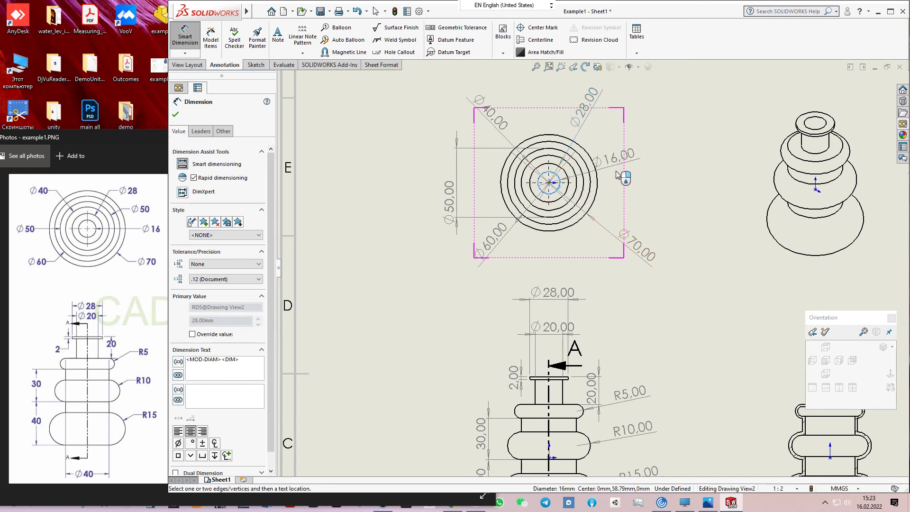
click(629, 166)
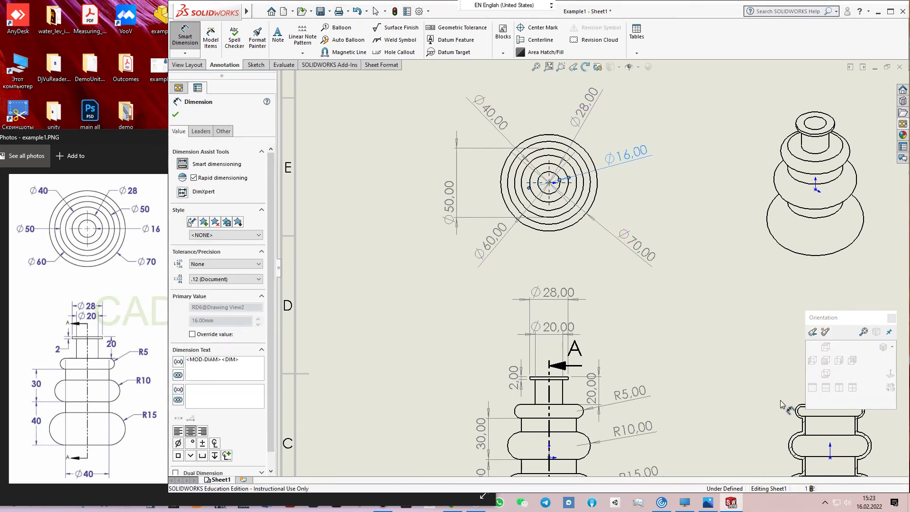
- Check the reference image and dimension the wall thickness of the neck between the bottom and middle bulges in section view A-A
scroll(830, 429, up, 2)
scroll(822, 431, down, 1)
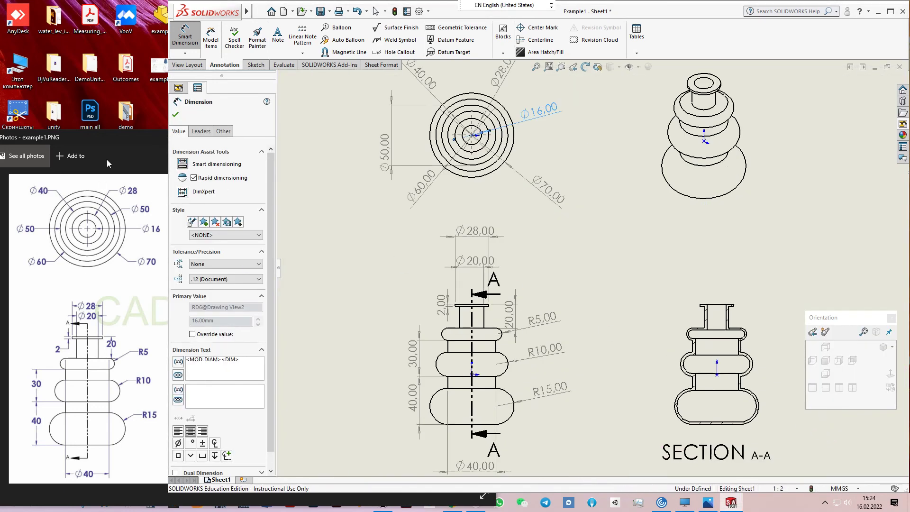
click(118, 143)
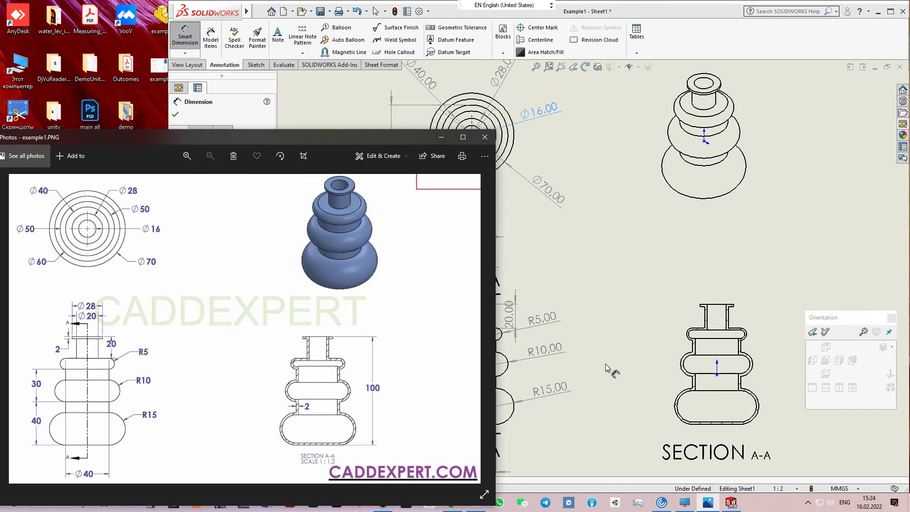
click(714, 9)
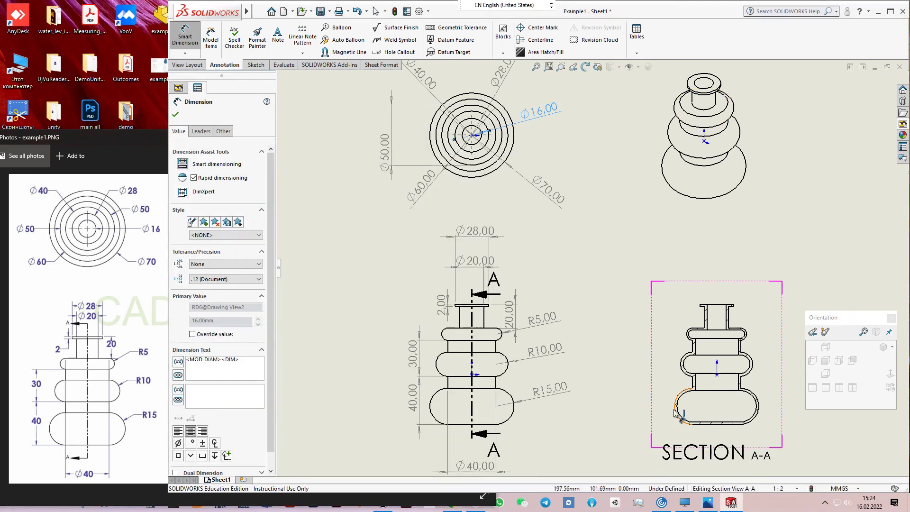
scroll(678, 380, down, 2)
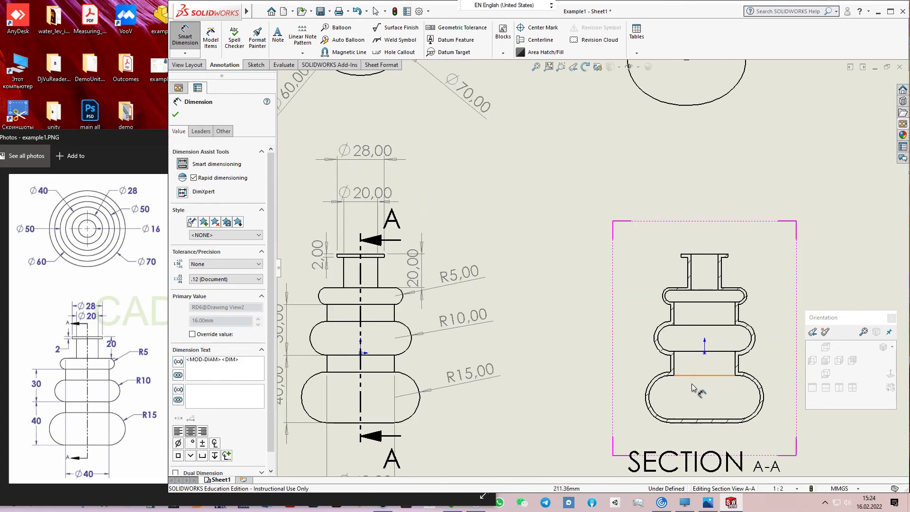
click(674, 367)
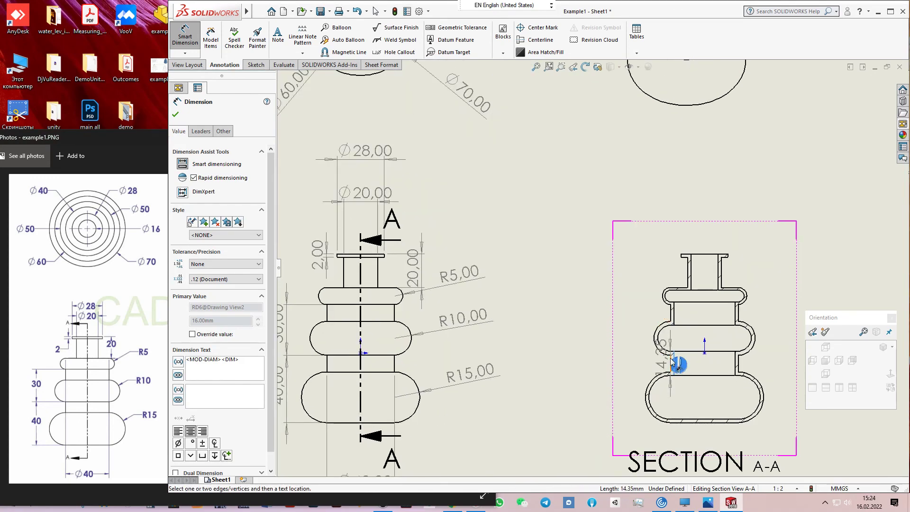
click(670, 355)
click(639, 366)
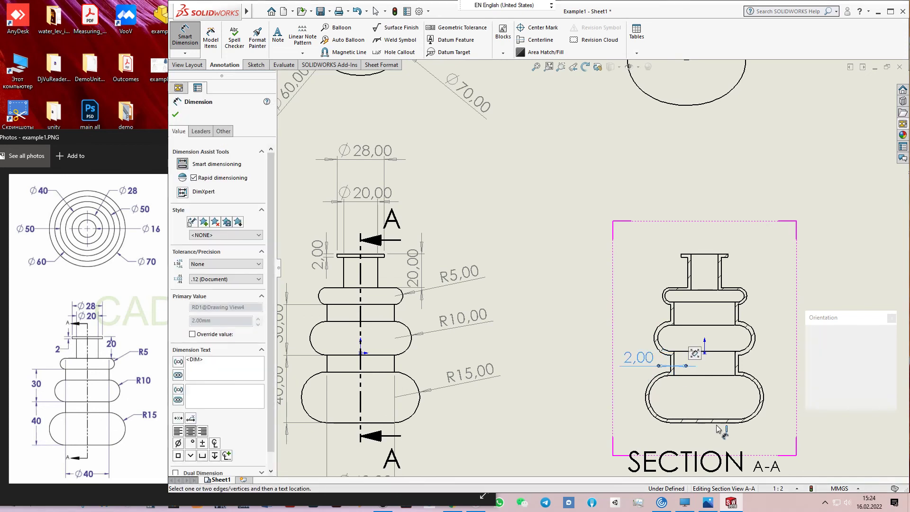
- Dimension the part's overall height from bottom face to flange top, to the right of section view A-A
click(721, 422)
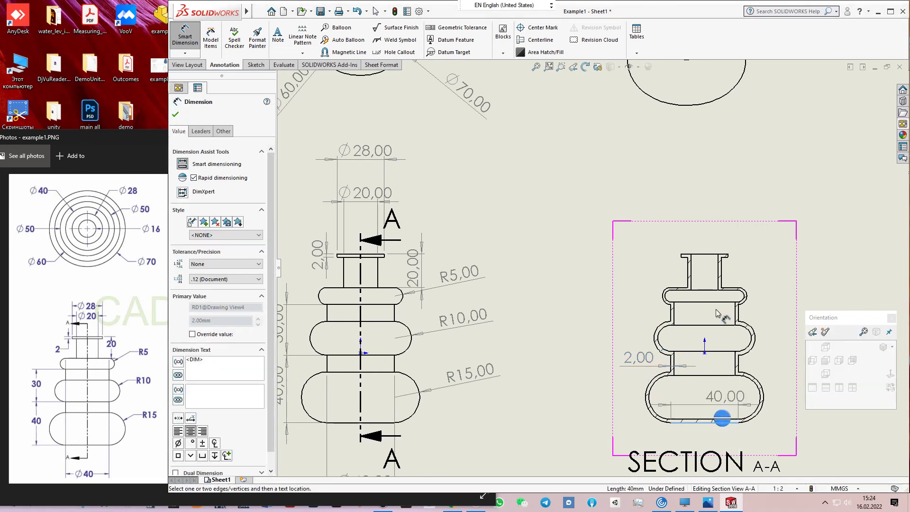
click(708, 256)
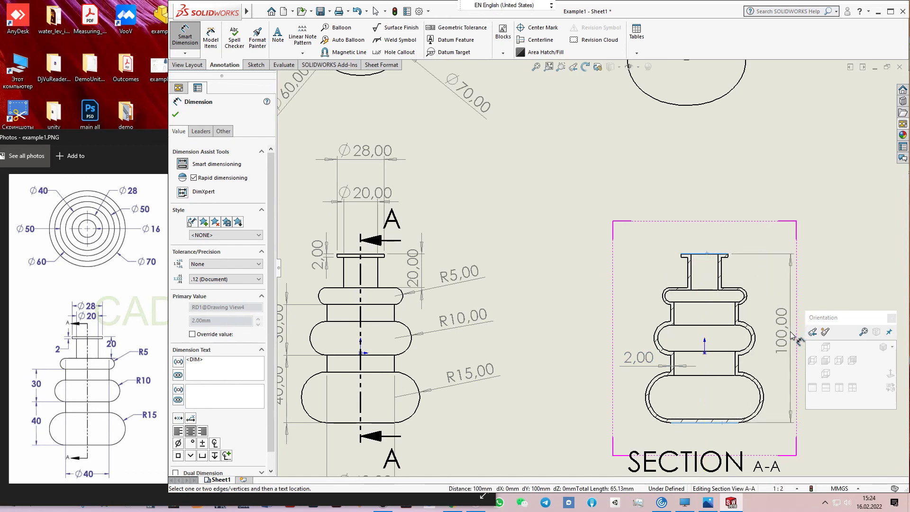
click(788, 335)
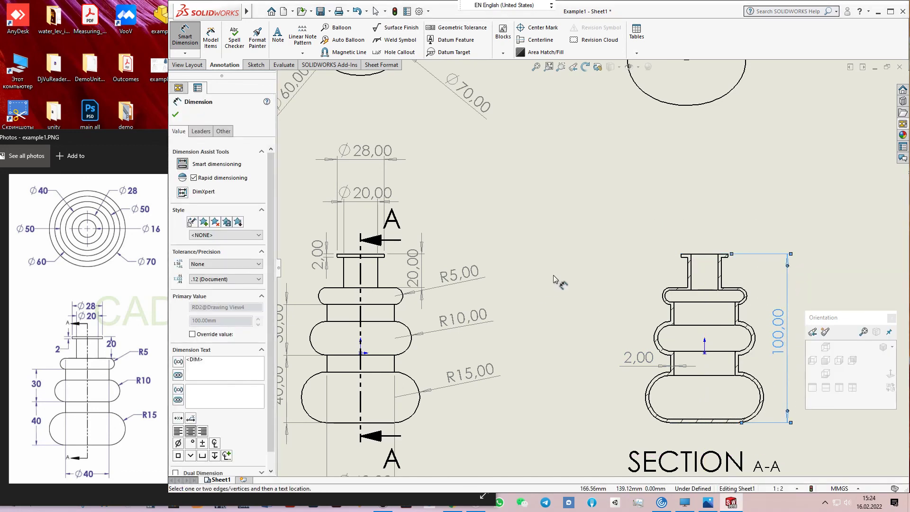
- Save the drawing as Example1 on the Desktop in the Drawing (*.drw;*.slddrw) format
scroll(590, 266, up, 4)
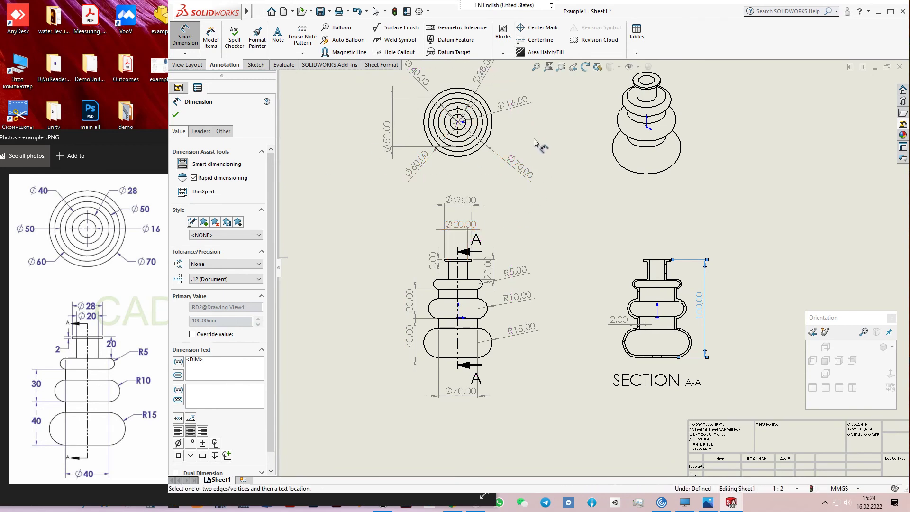
scroll(530, 132, down, 1)
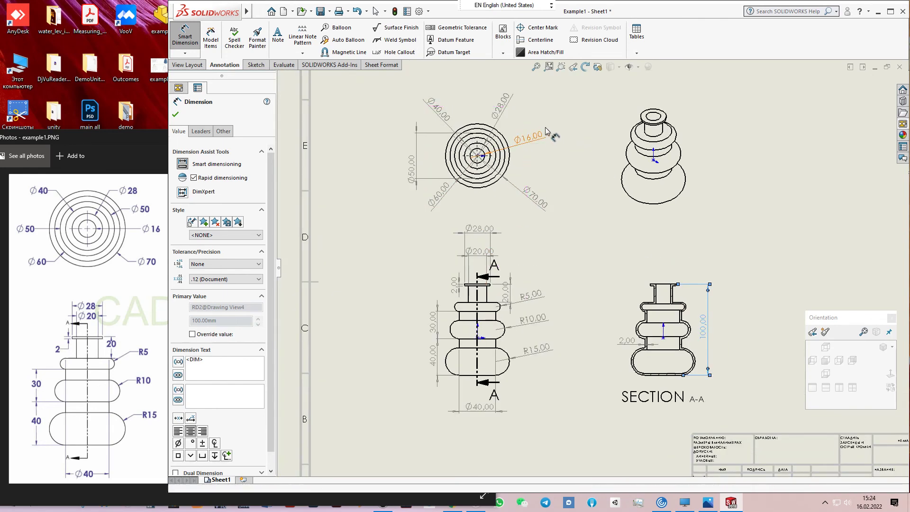
key(ctrl+s)
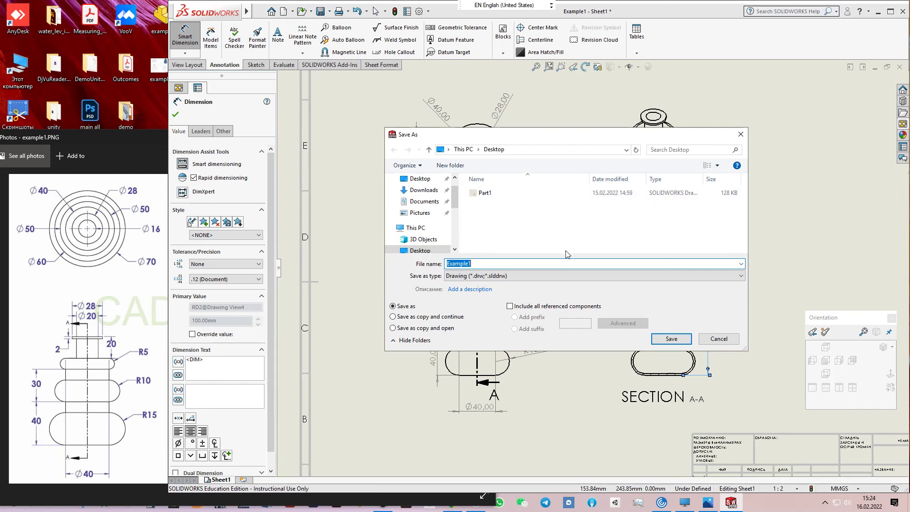
click(485, 278)
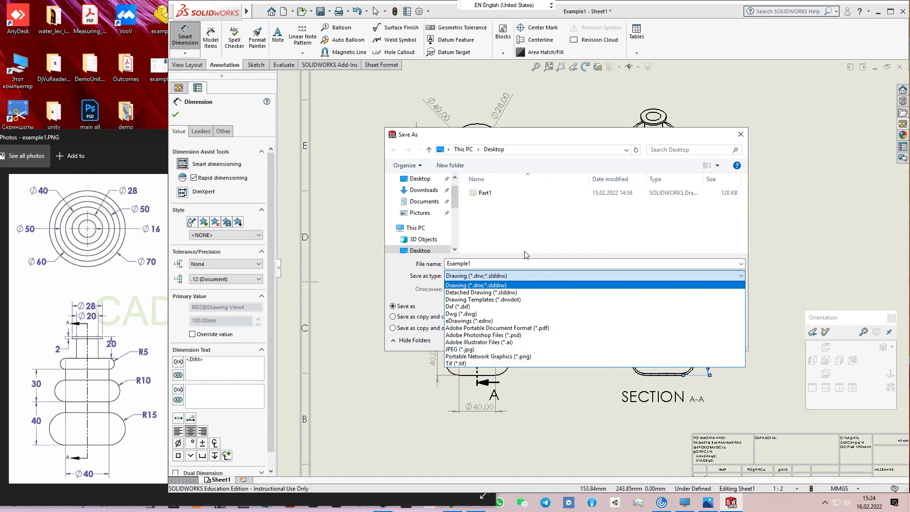
click(520, 237)
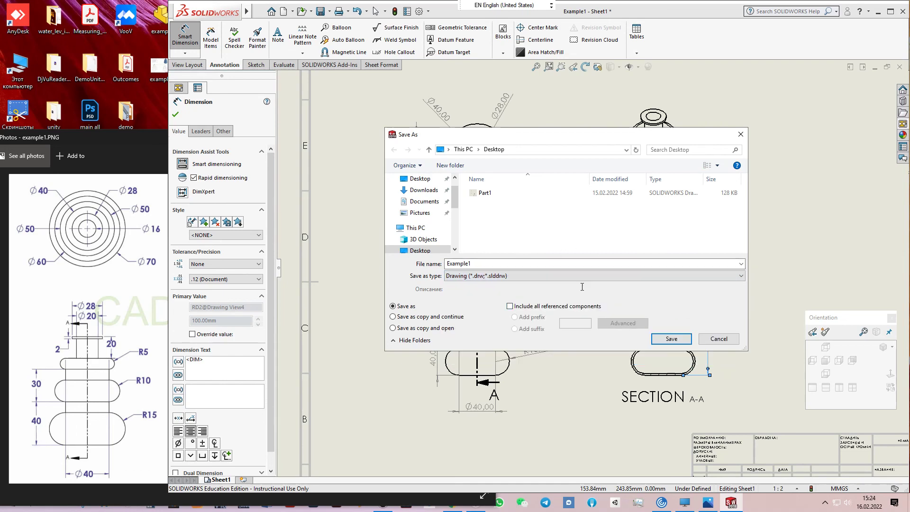
click(685, 342)
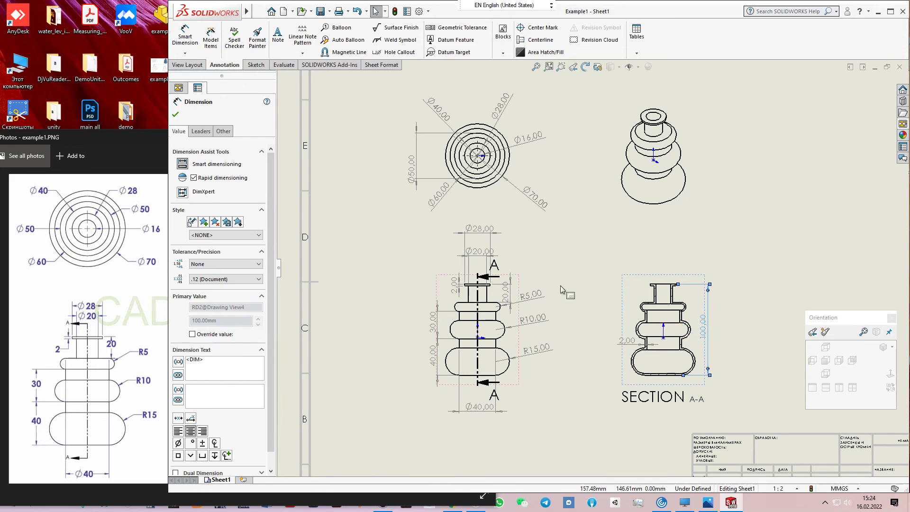